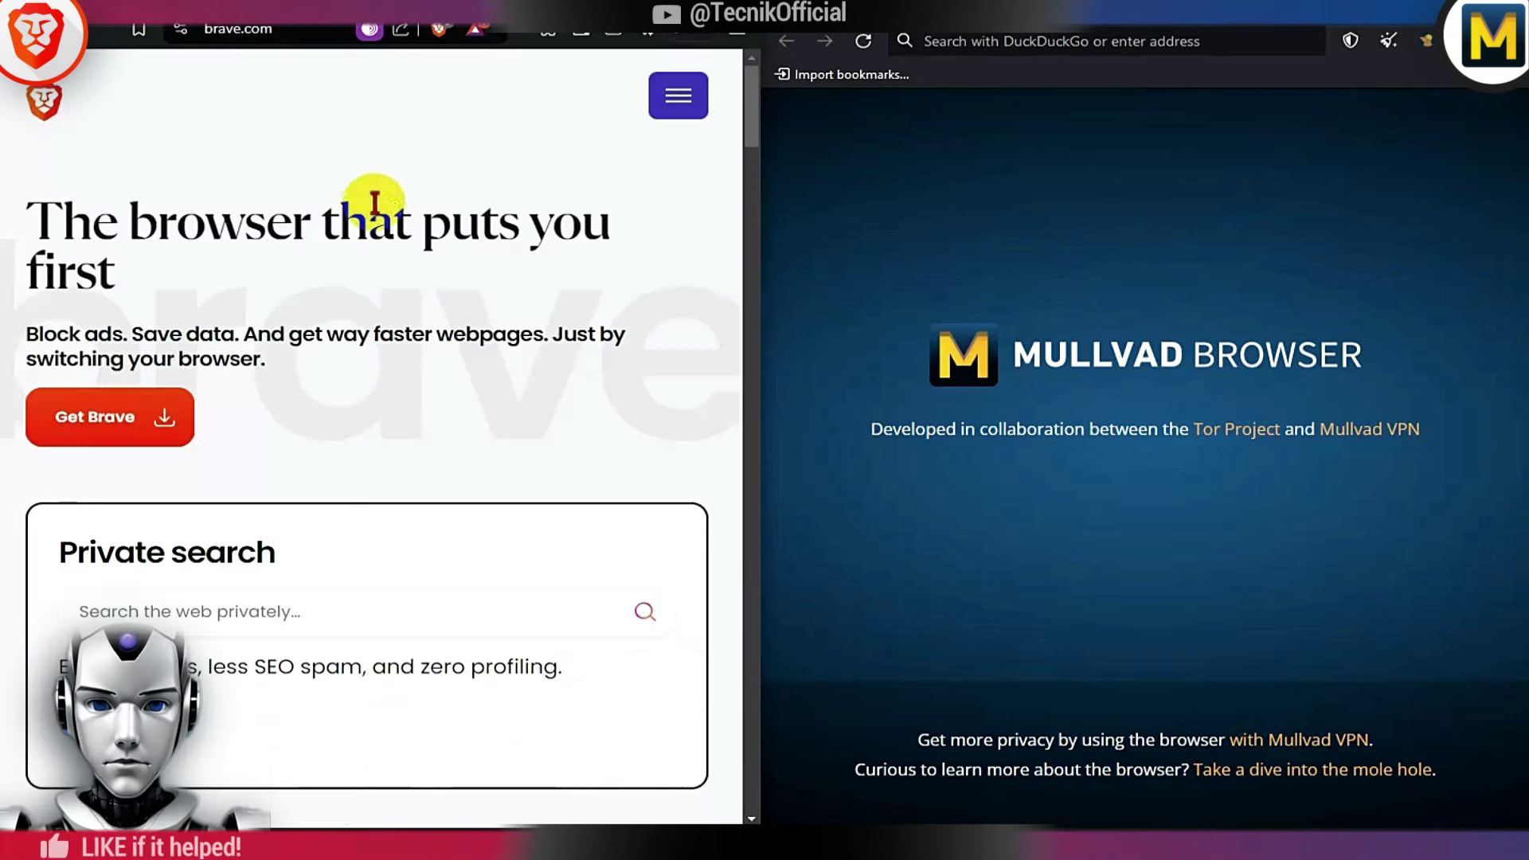
Look through the Brave and Mullvad Browser home pages and their source code repositories side by side
{"action": "left_click_drag", "start_coordinate": [746, 121], "coordinate": [757, 92]}
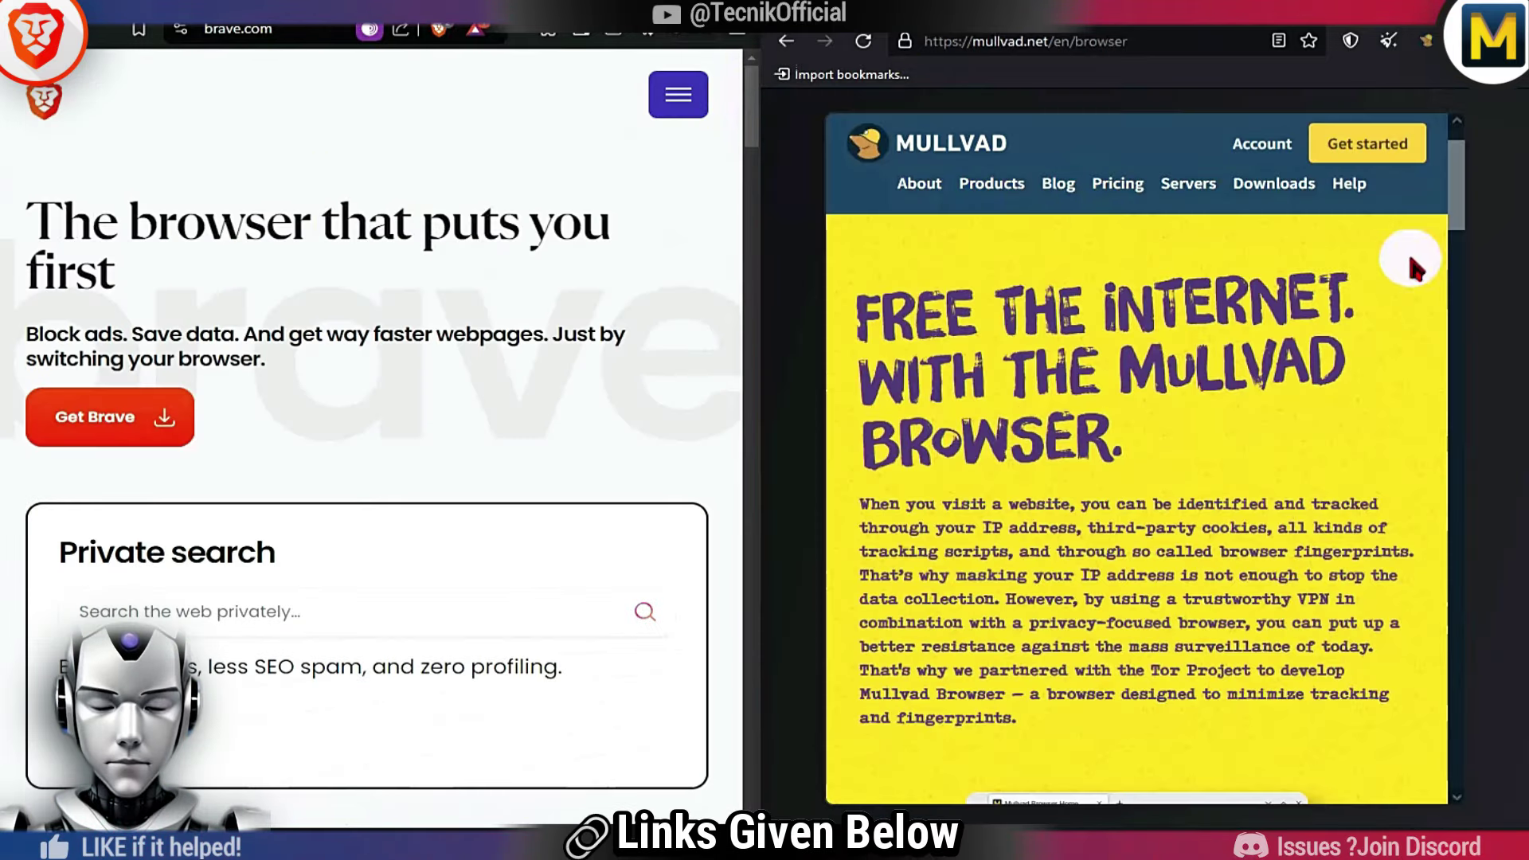
{"action": "left_click_drag", "start_coordinate": [1464, 191], "coordinate": [1495, 267]}
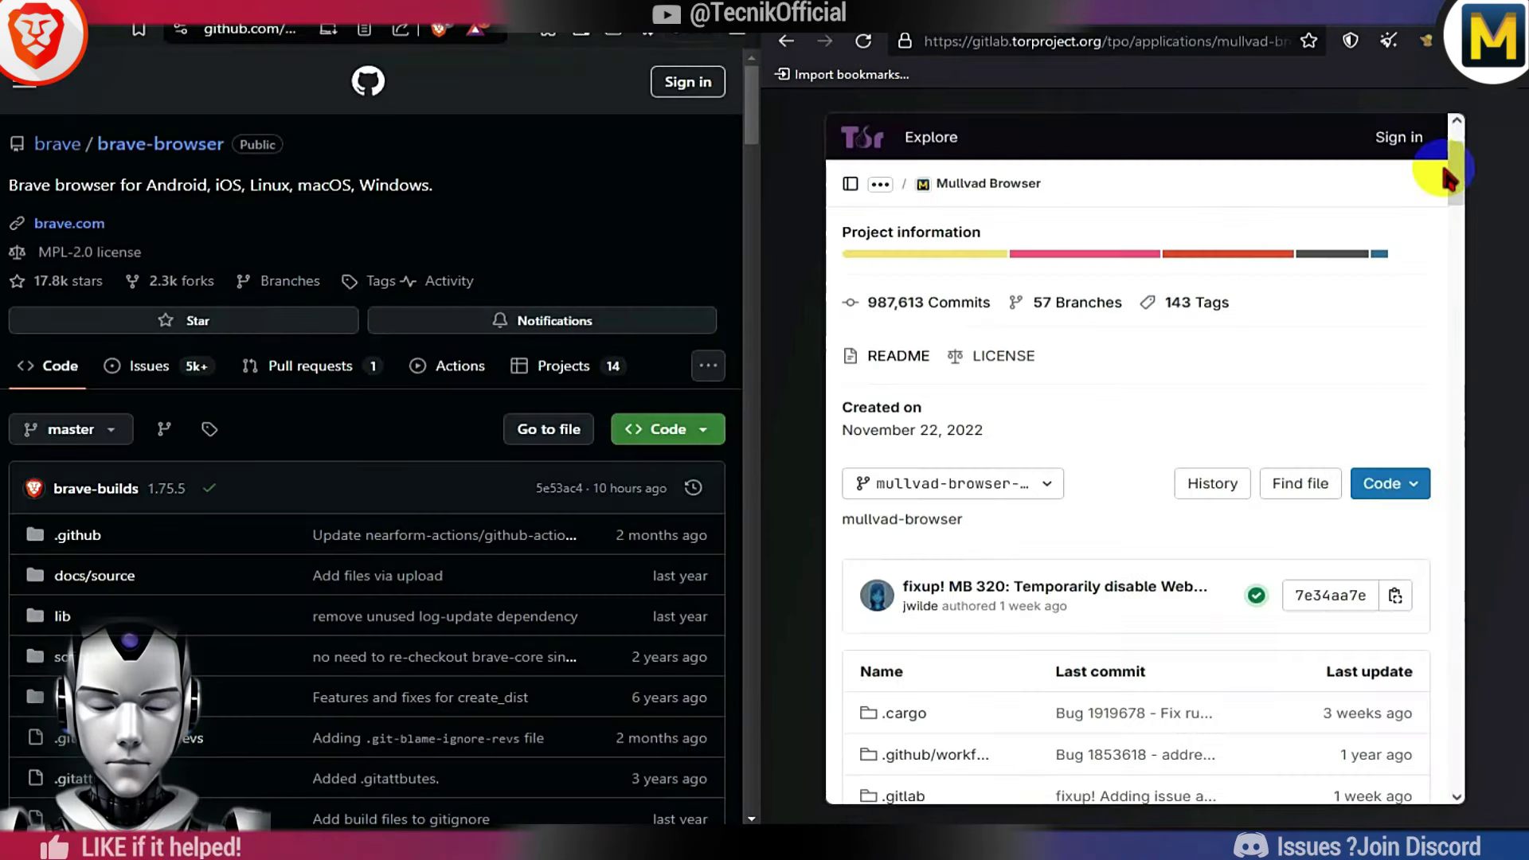
{"action": "mouse_move", "coordinate": [1456, 169]}
{"action": "left_mouse_down"}
{"action": "mouse_move", "coordinate": [1457, 155]}
{"action": "mouse_move", "coordinate": [1475, 246]}
{"action": "mouse_move", "coordinate": [1472, 152]}
{"action": "left_mouse_up"}
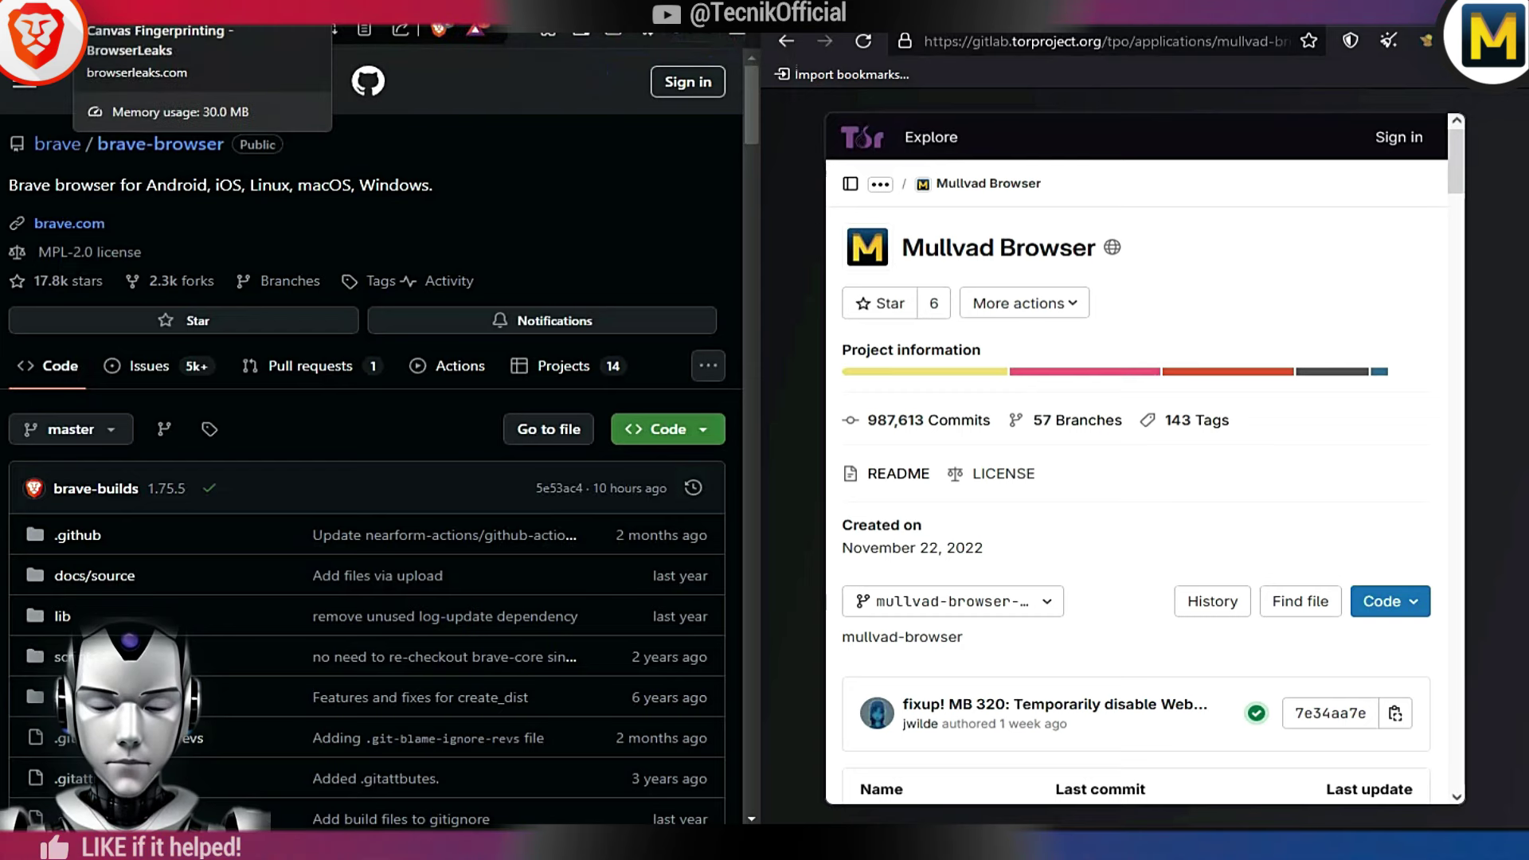
Show the BrowserLeaks Canvas Fingerprinting test in Brave and Mullvad Browser and highlight the Signature row in Brave
{"action": "left_click", "coordinate": [95, 18]}
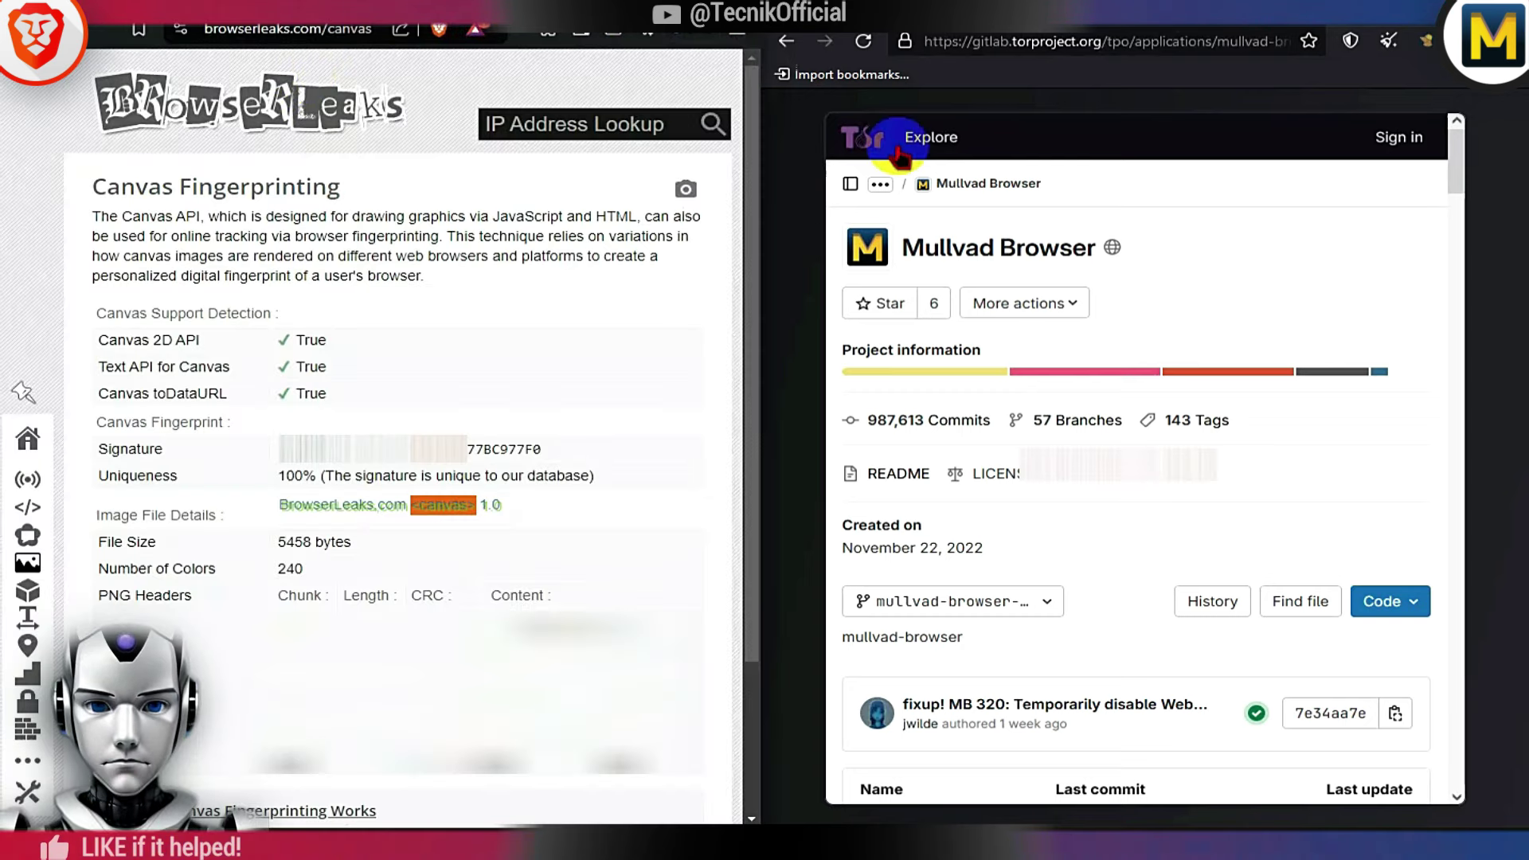
{"action": "left_click", "coordinate": [1019, 17]}
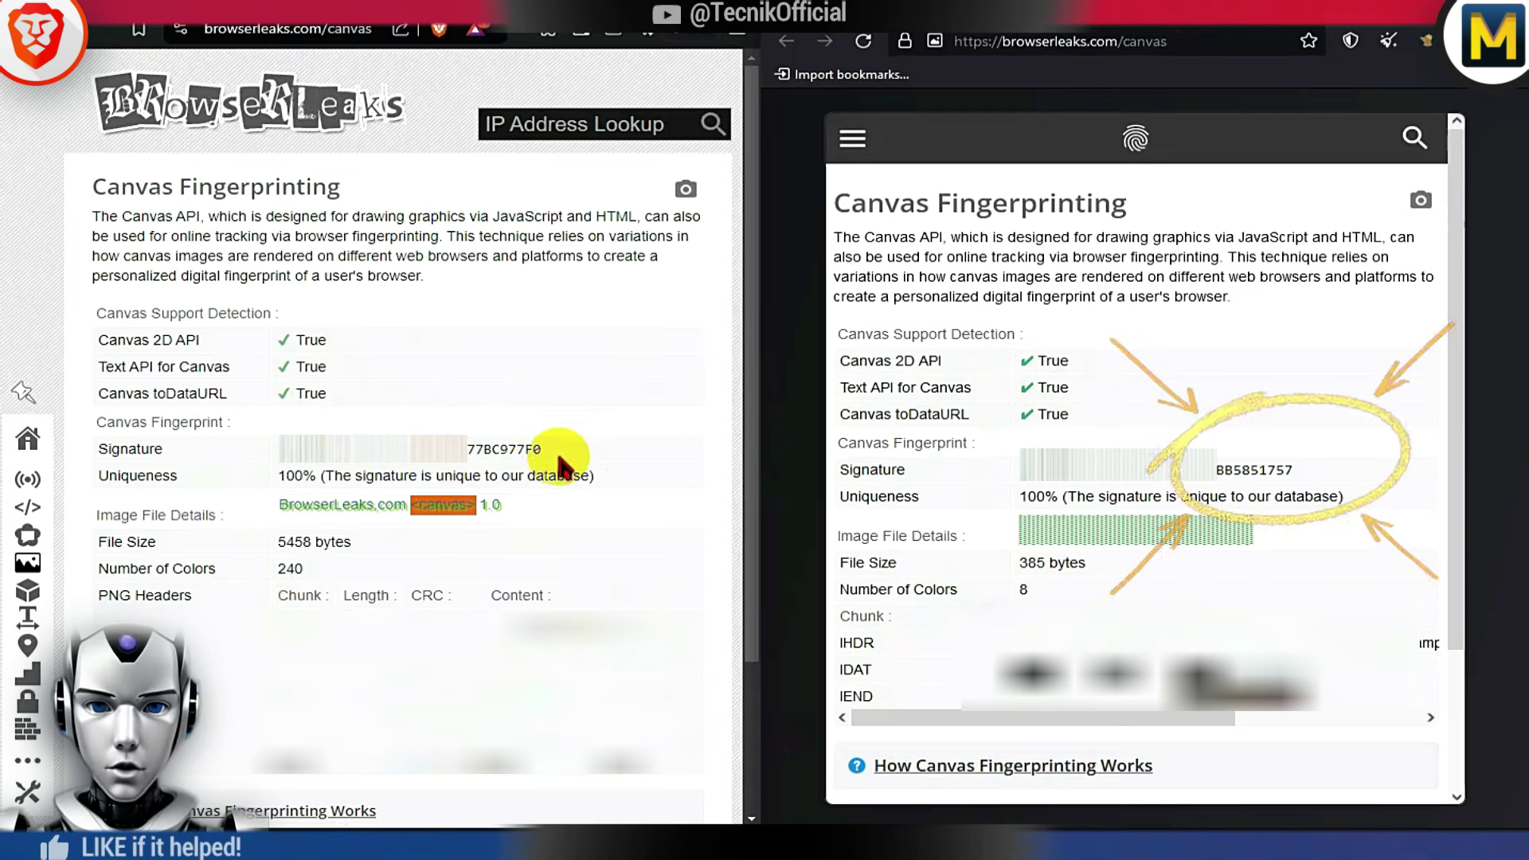
{"action": "left_click_drag", "start_coordinate": [543, 449], "coordinate": [509, 449]}
{"action": "left_click_drag", "start_coordinate": [394, 450], "coordinate": [99, 449]}
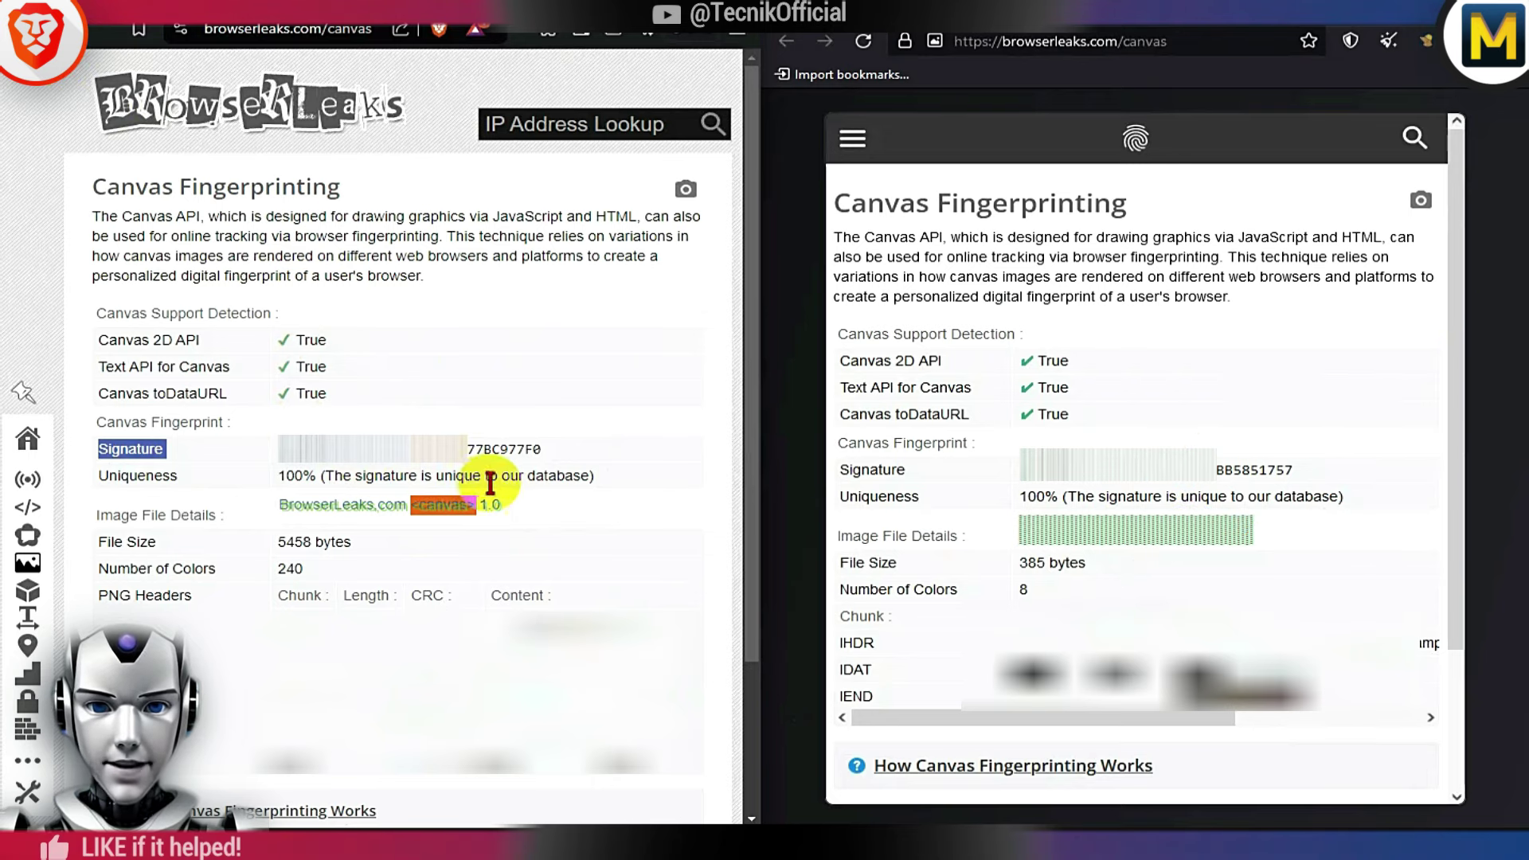
Reload the Canvas Fingerprinting test in Brave and Mullvad Browser to compare the signatures
{"action": "key", "text": "F5"}
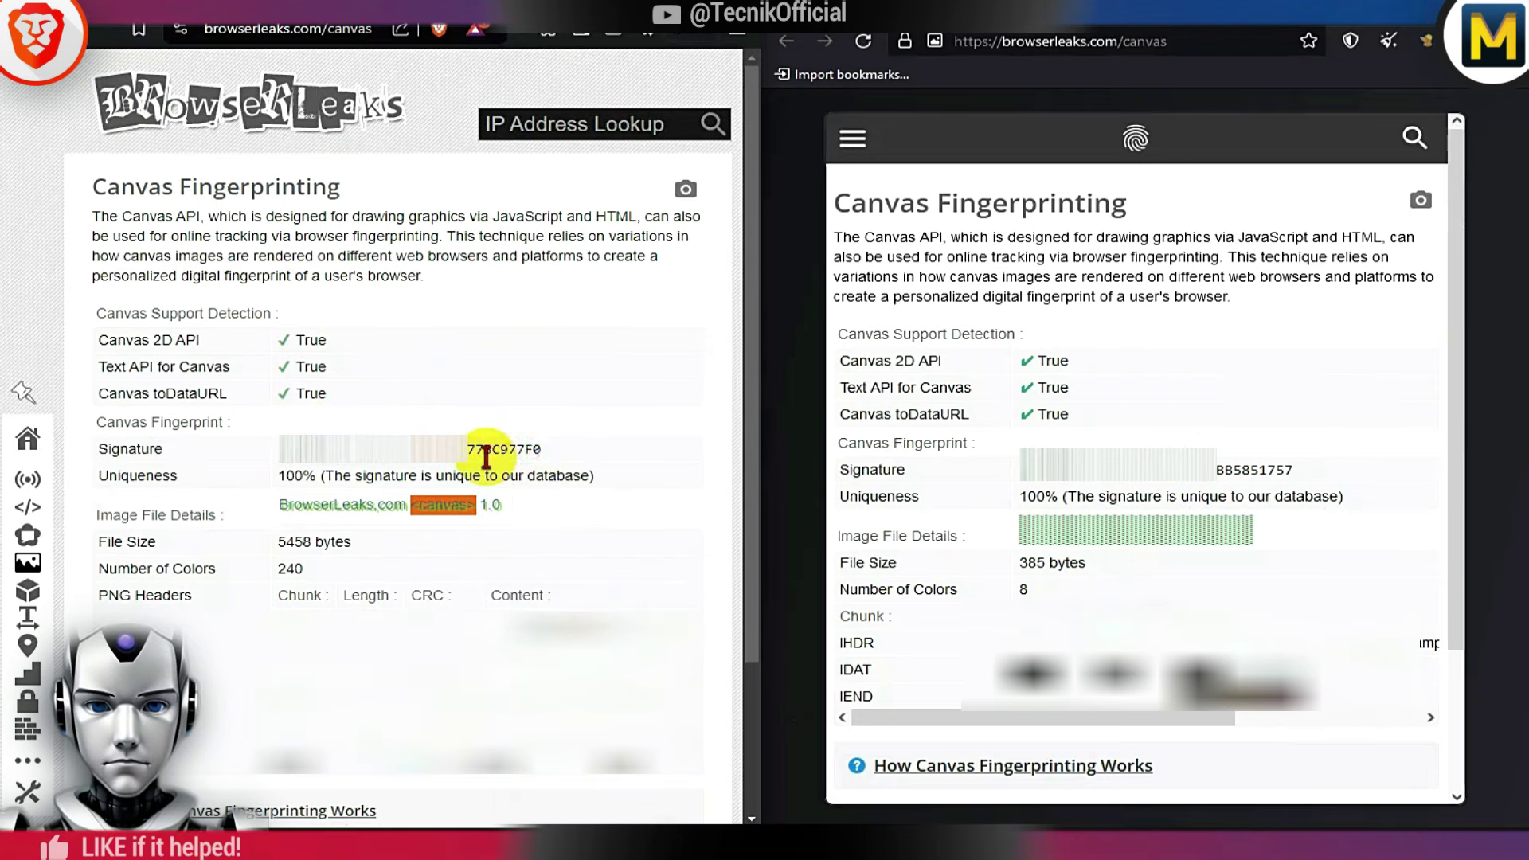
{"action": "left_click", "coordinate": [959, 111]}
{"action": "left_click", "coordinate": [860, 45]}
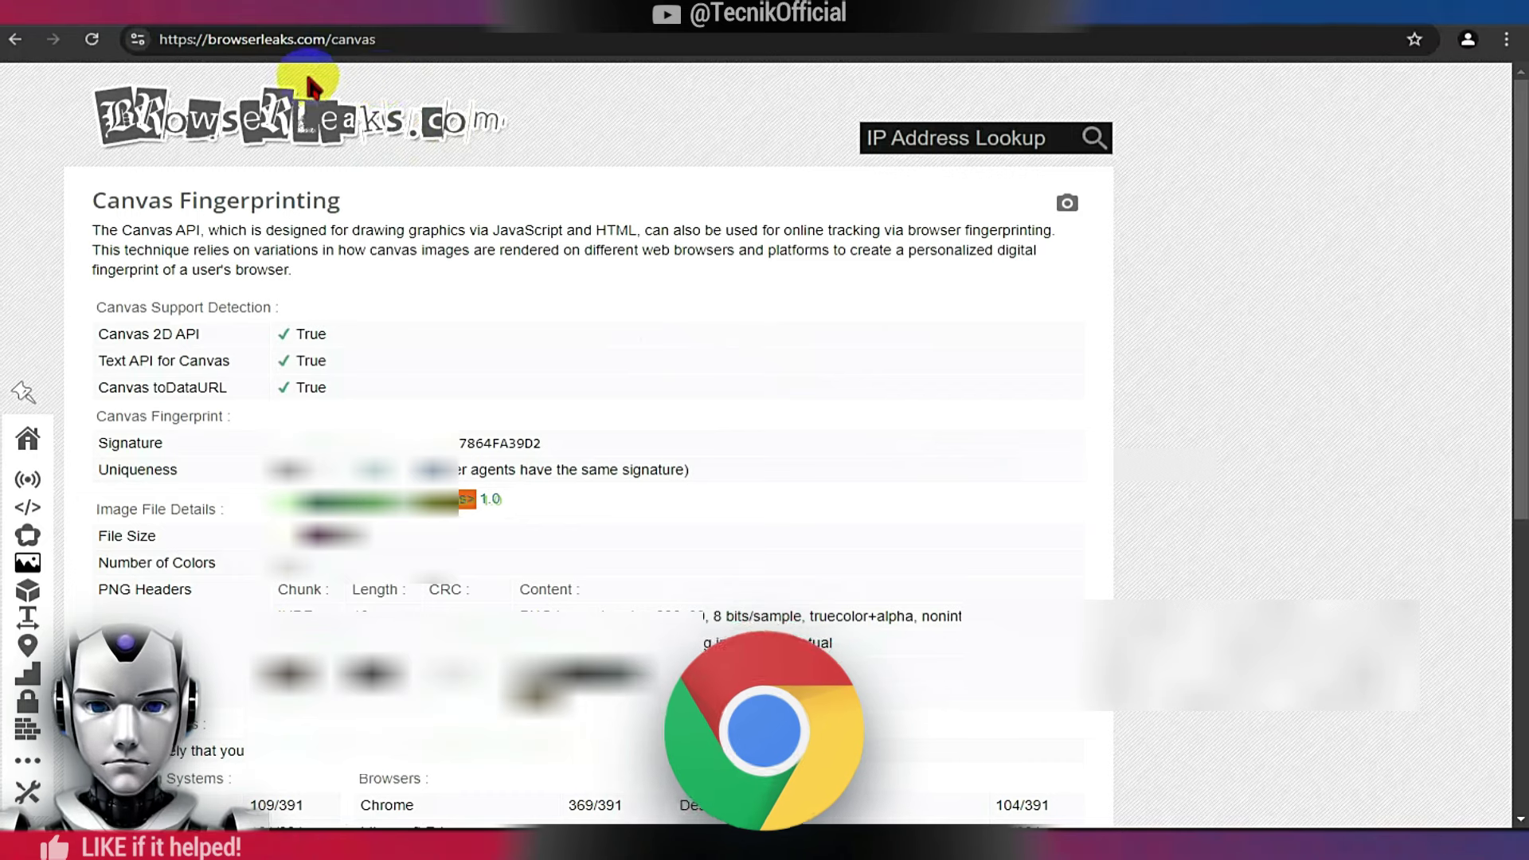
Reload the Canvas Fingerprinting test in Chrome, and recheck the signature shown in Brave
{"action": "left_click", "coordinate": [92, 39]}
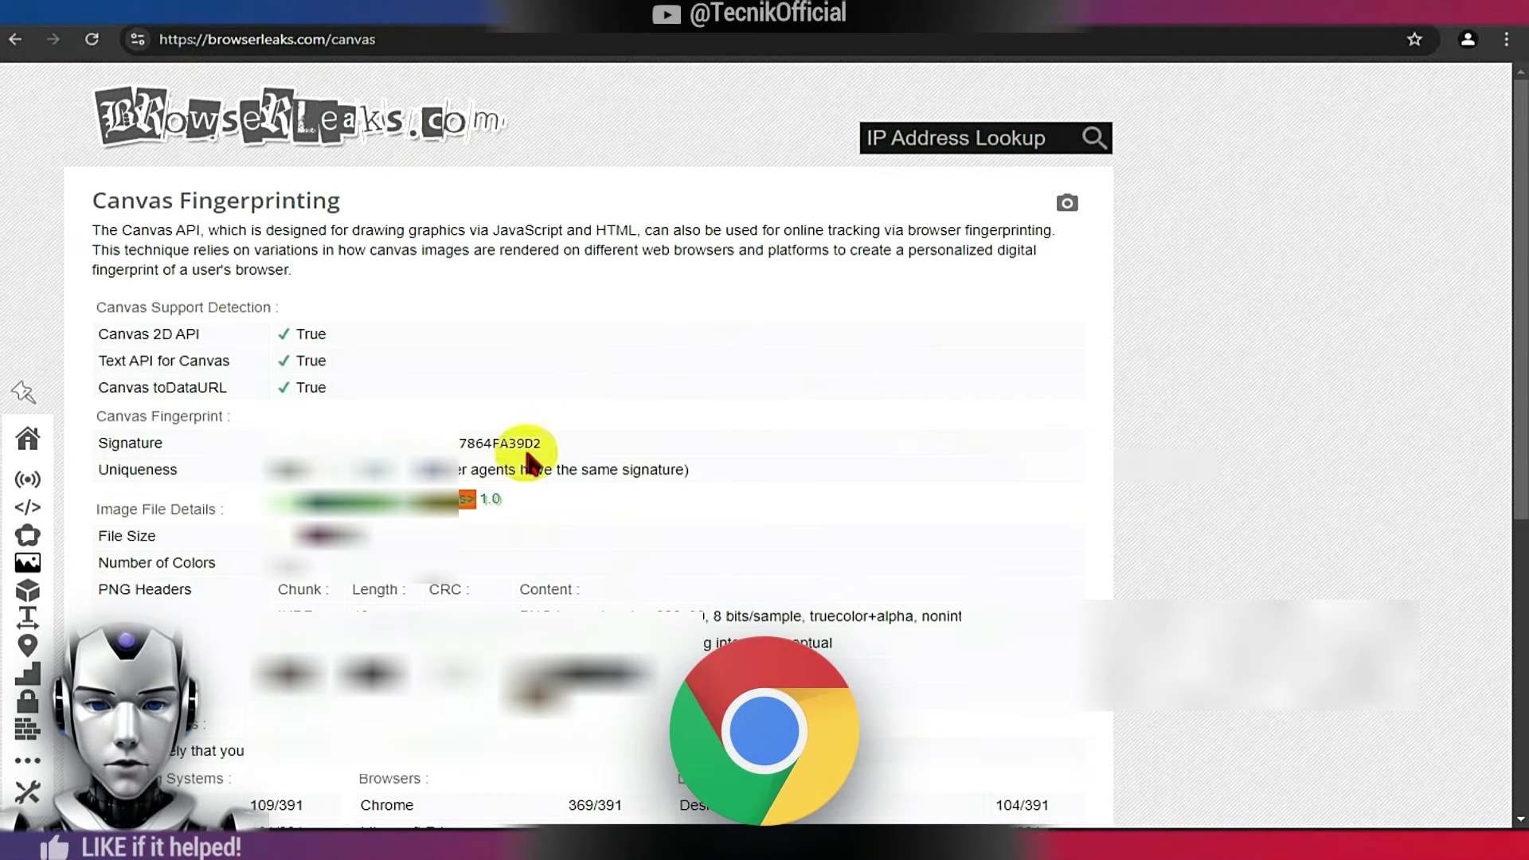
{"action": "key", "text": "F5"}
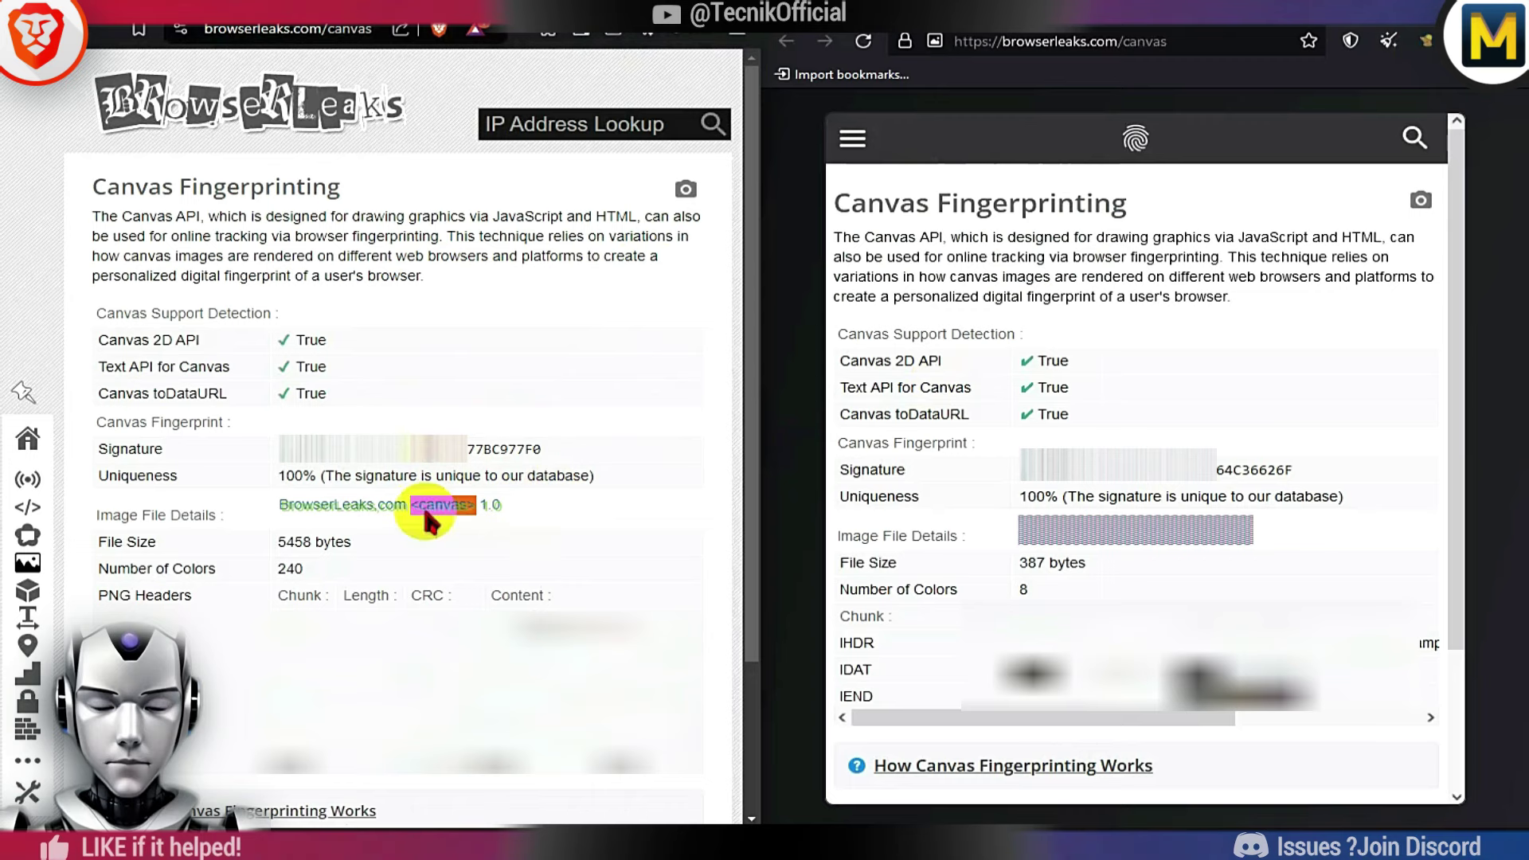
{"action": "left_click_drag", "start_coordinate": [574, 448], "coordinate": [491, 461]}
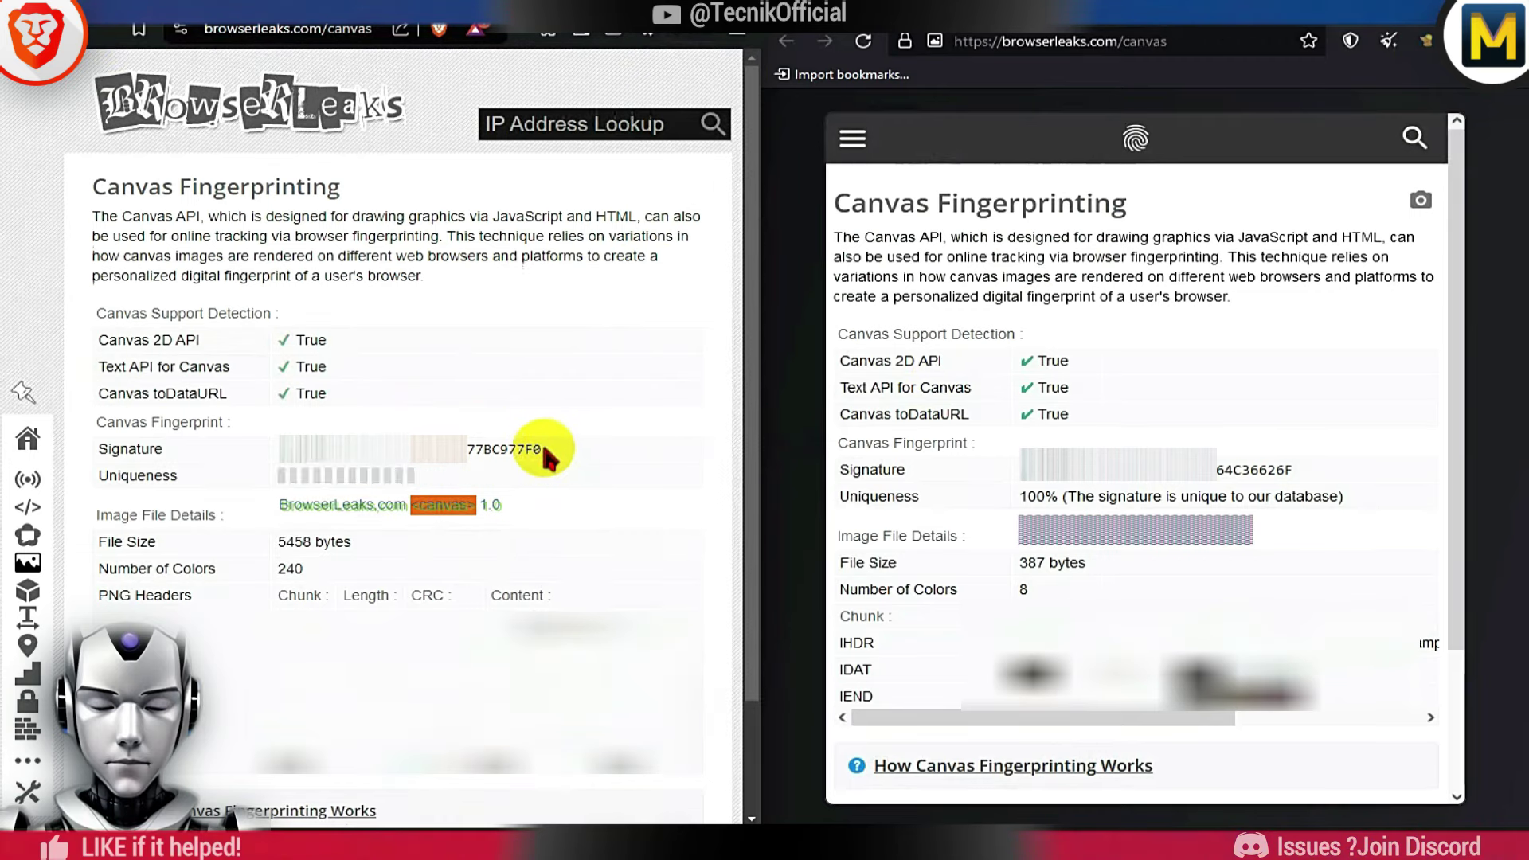
Close Brave with all its tabs and relaunch it on the BrowserLeaks Canvas Fingerprinting page
{"action": "key", "text": "alt+F4"}
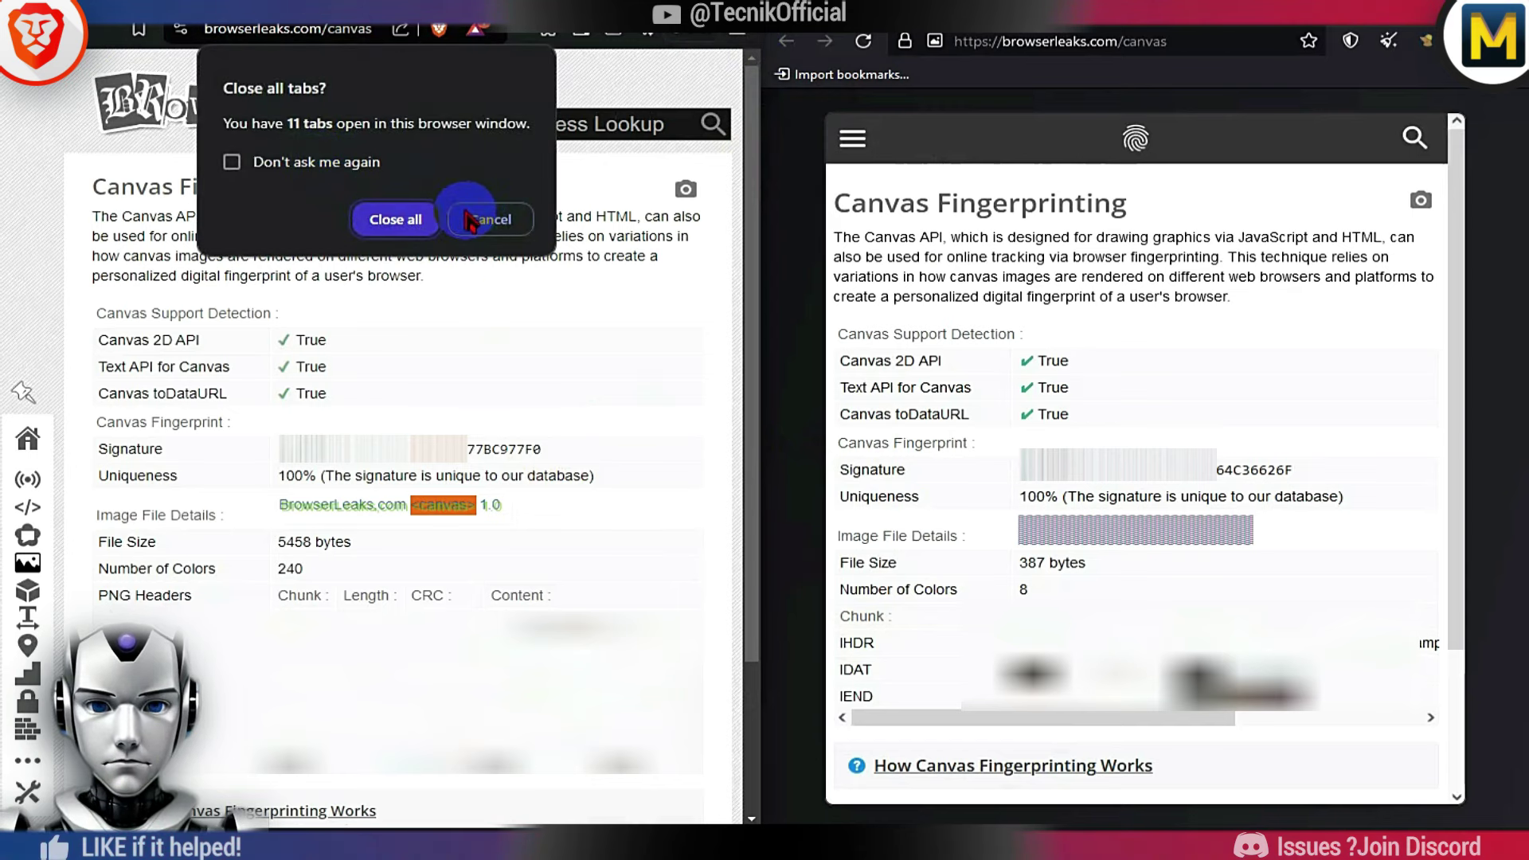
{"action": "left_click", "coordinate": [398, 221]}
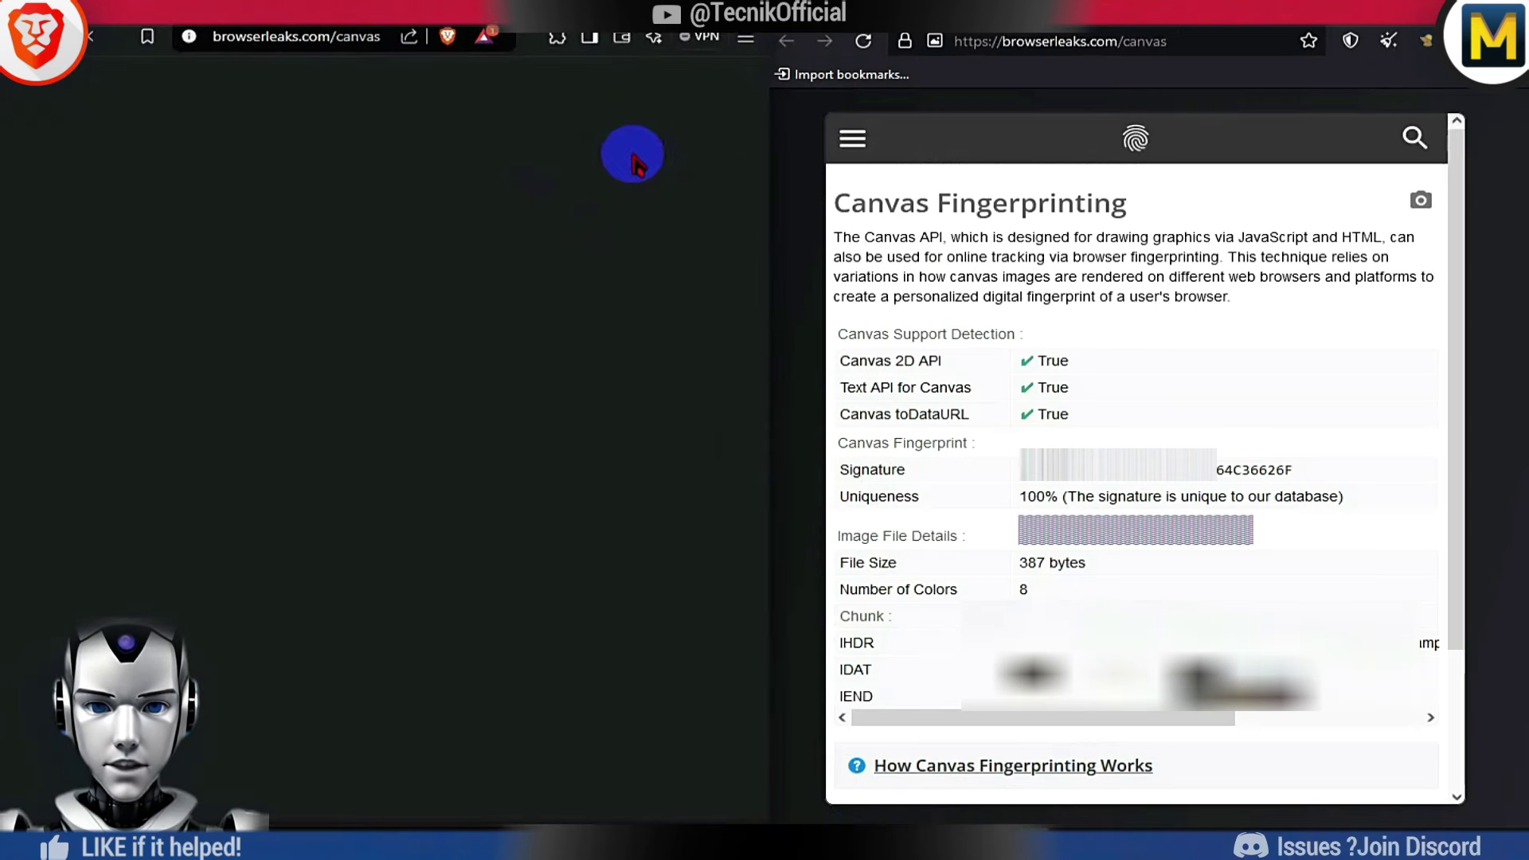
{"action": "left_click", "coordinate": [847, 585]}
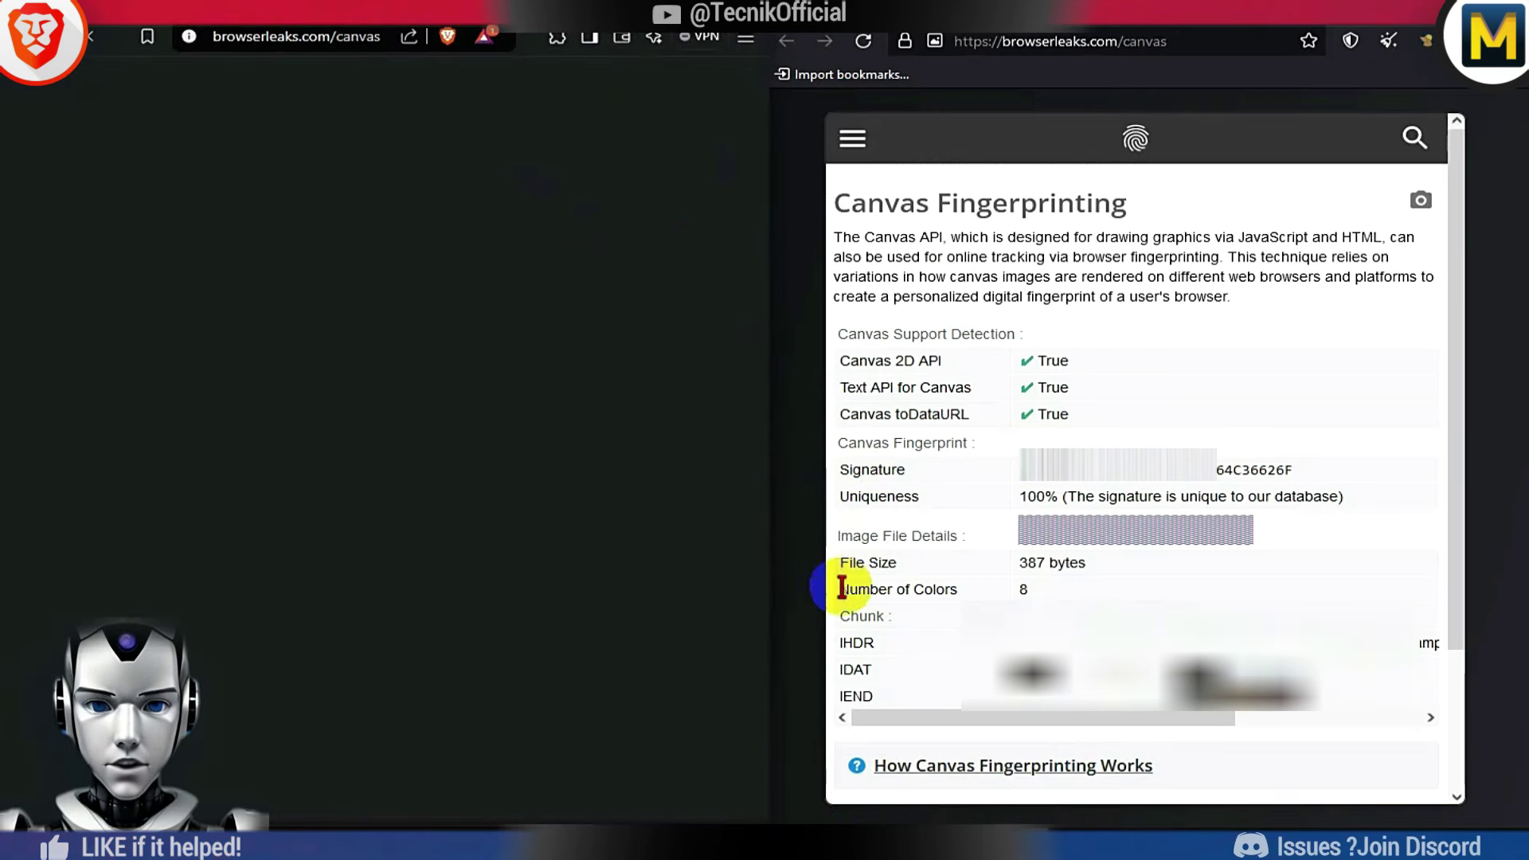
{"action": "left_click", "coordinate": [659, 467]}
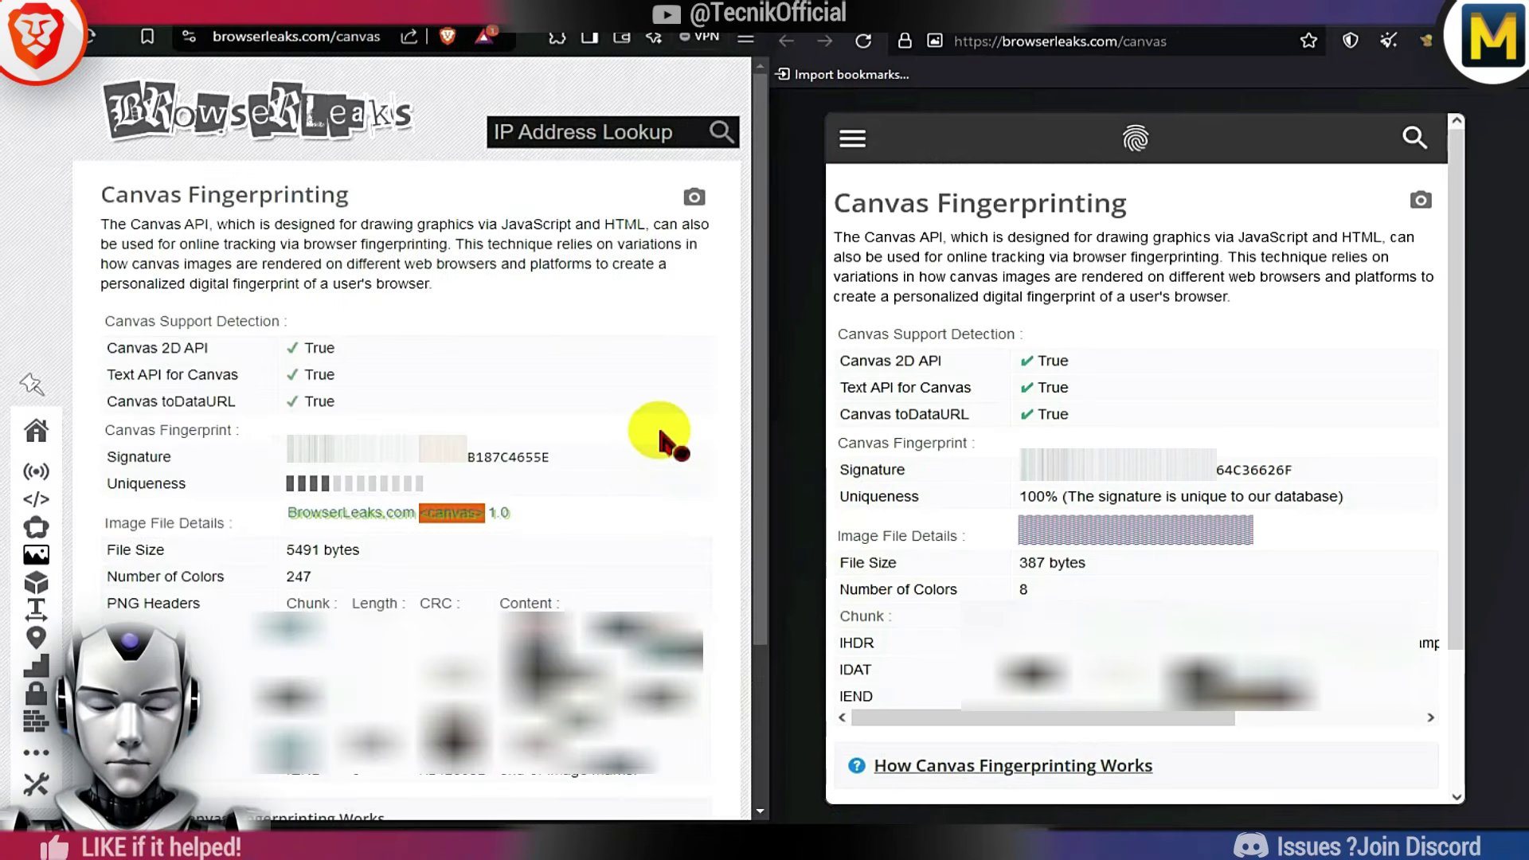
Examine the canvas signature in the restarted Brave and reload the test in both browsers for comparison
{"action": "left_click", "coordinate": [637, 460]}
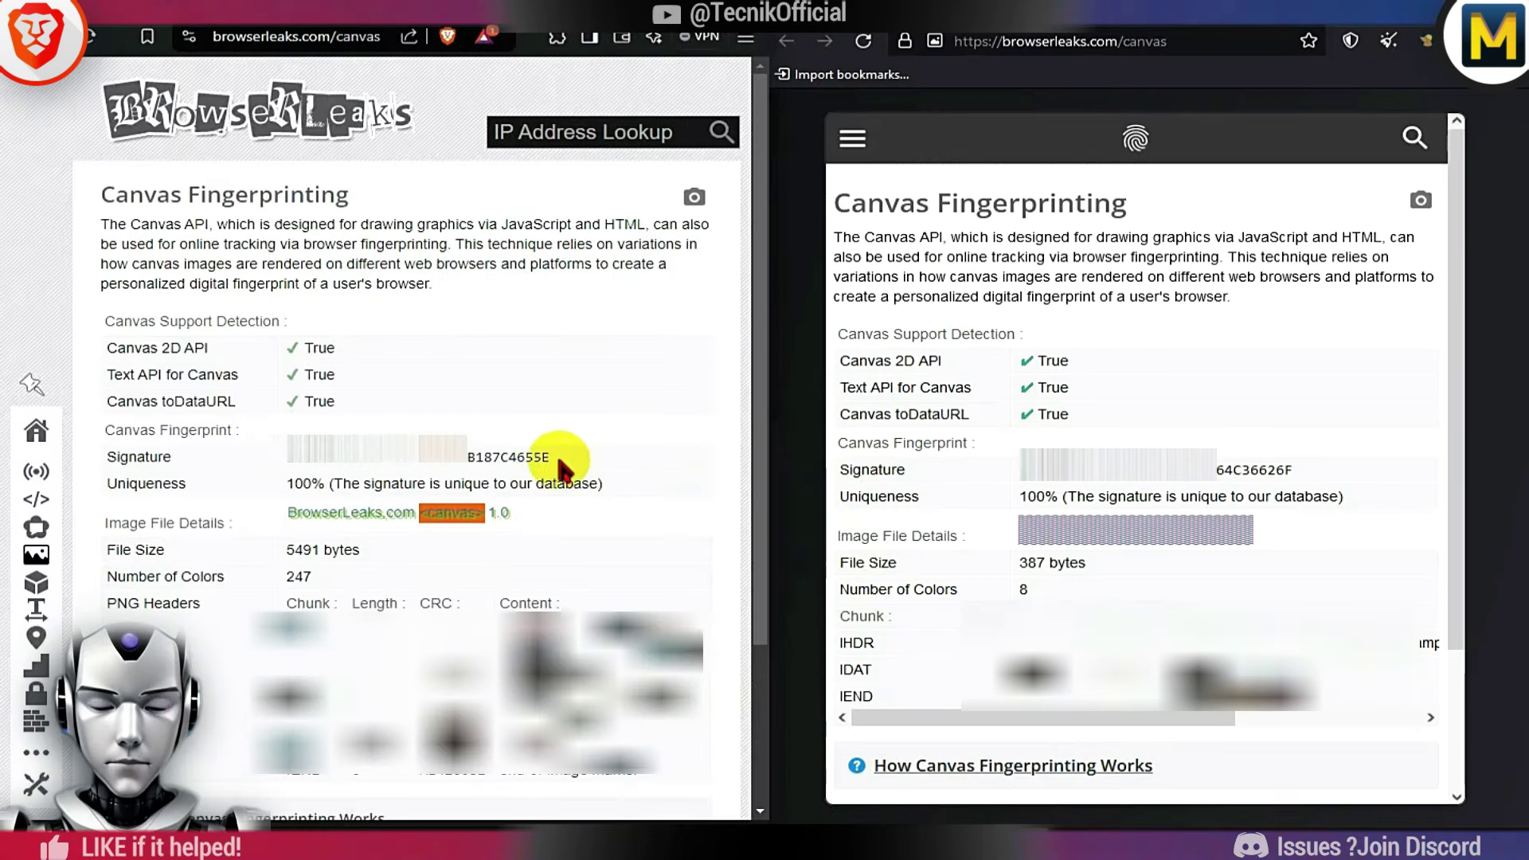
{"action": "left_click_drag", "start_coordinate": [560, 464], "coordinate": [507, 453]}
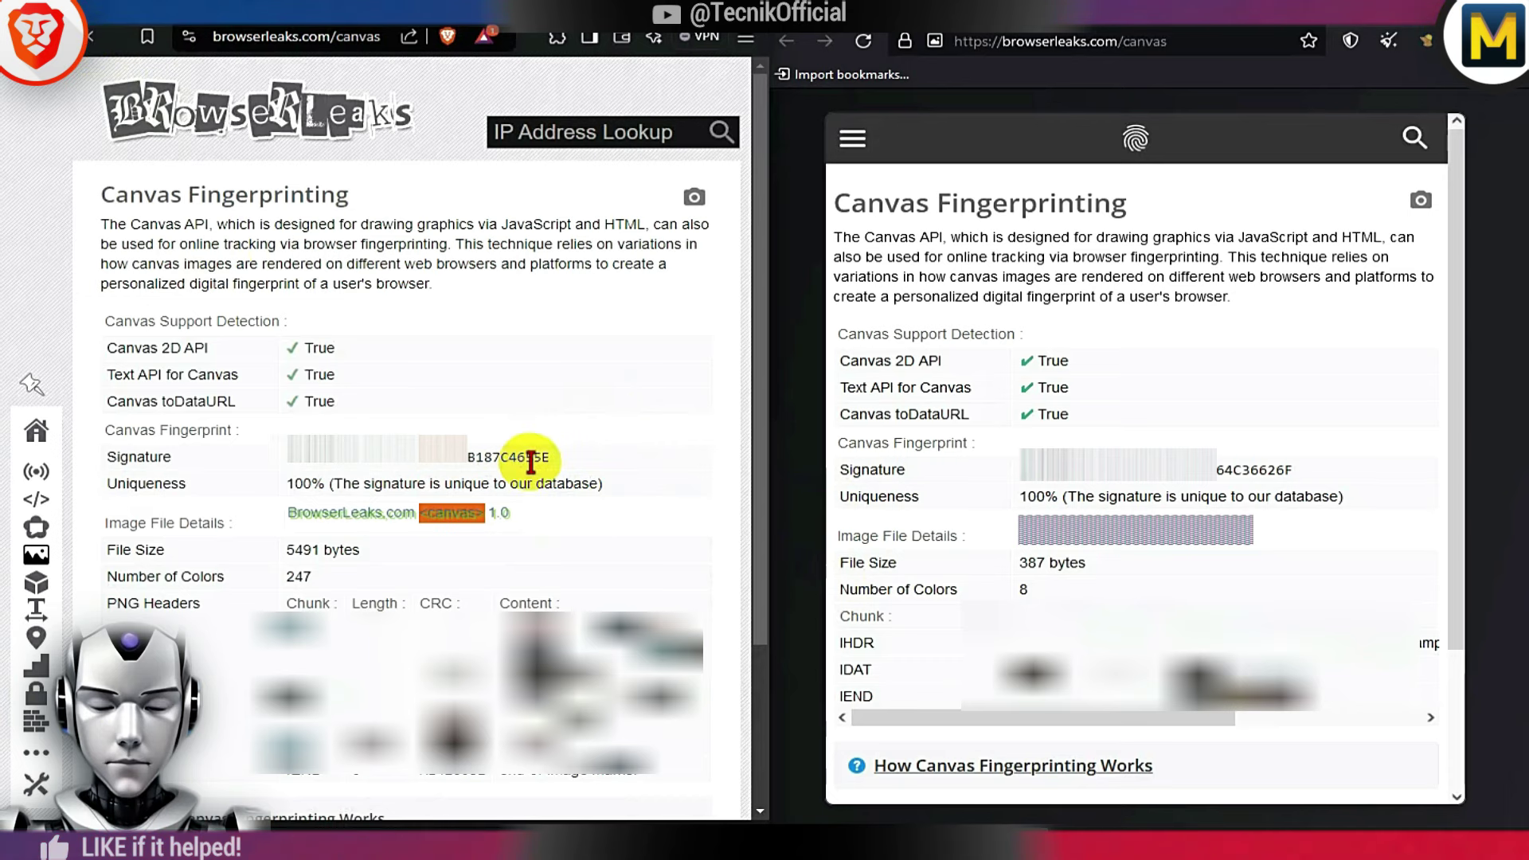
{"action": "key", "text": "F5"}
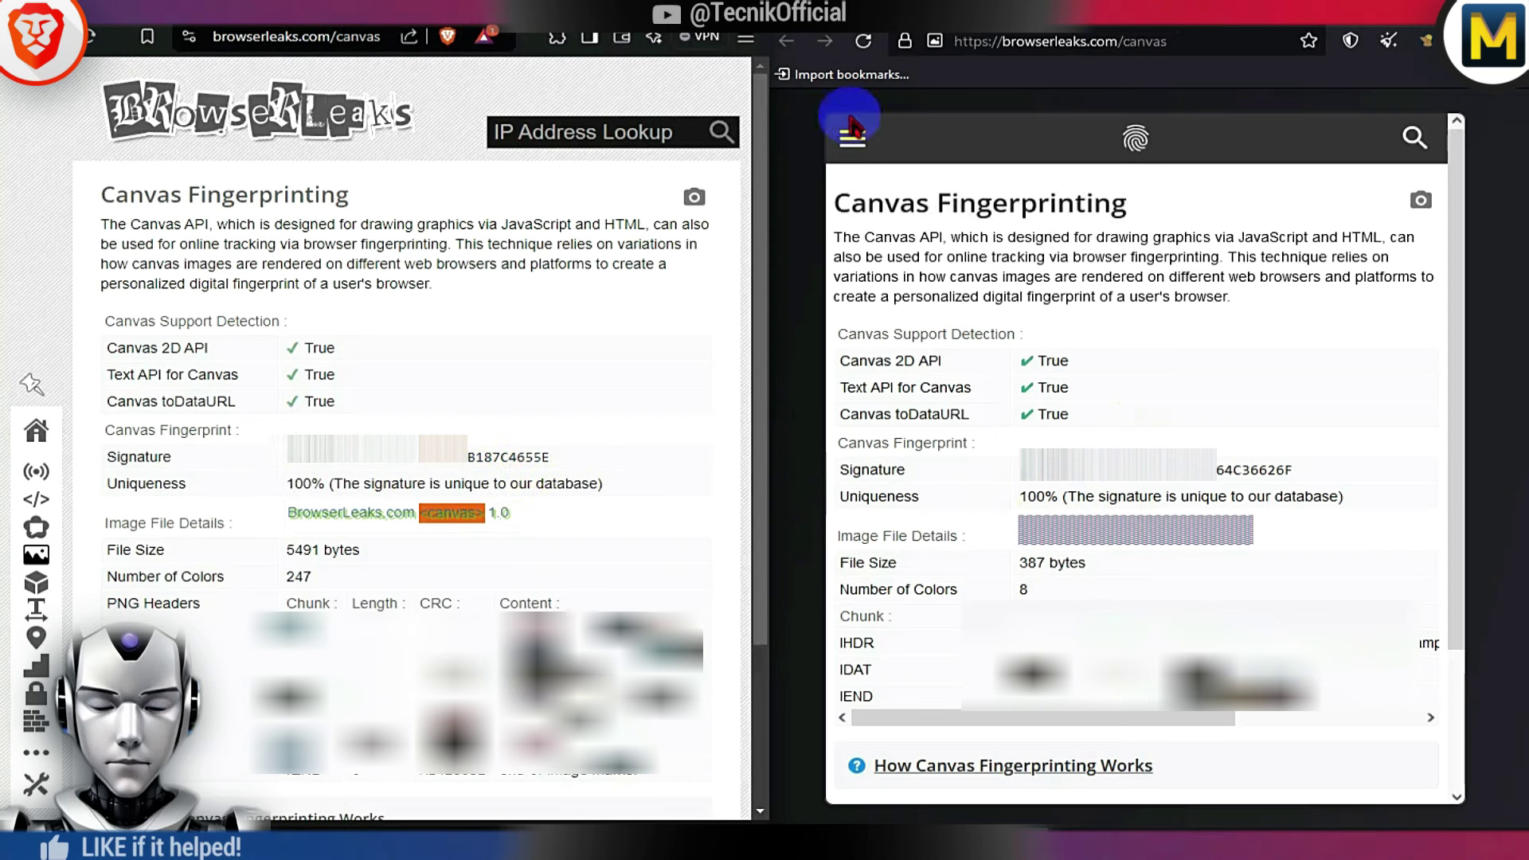
{"action": "left_click", "coordinate": [863, 41]}
{"action": "key", "text": "F5"}
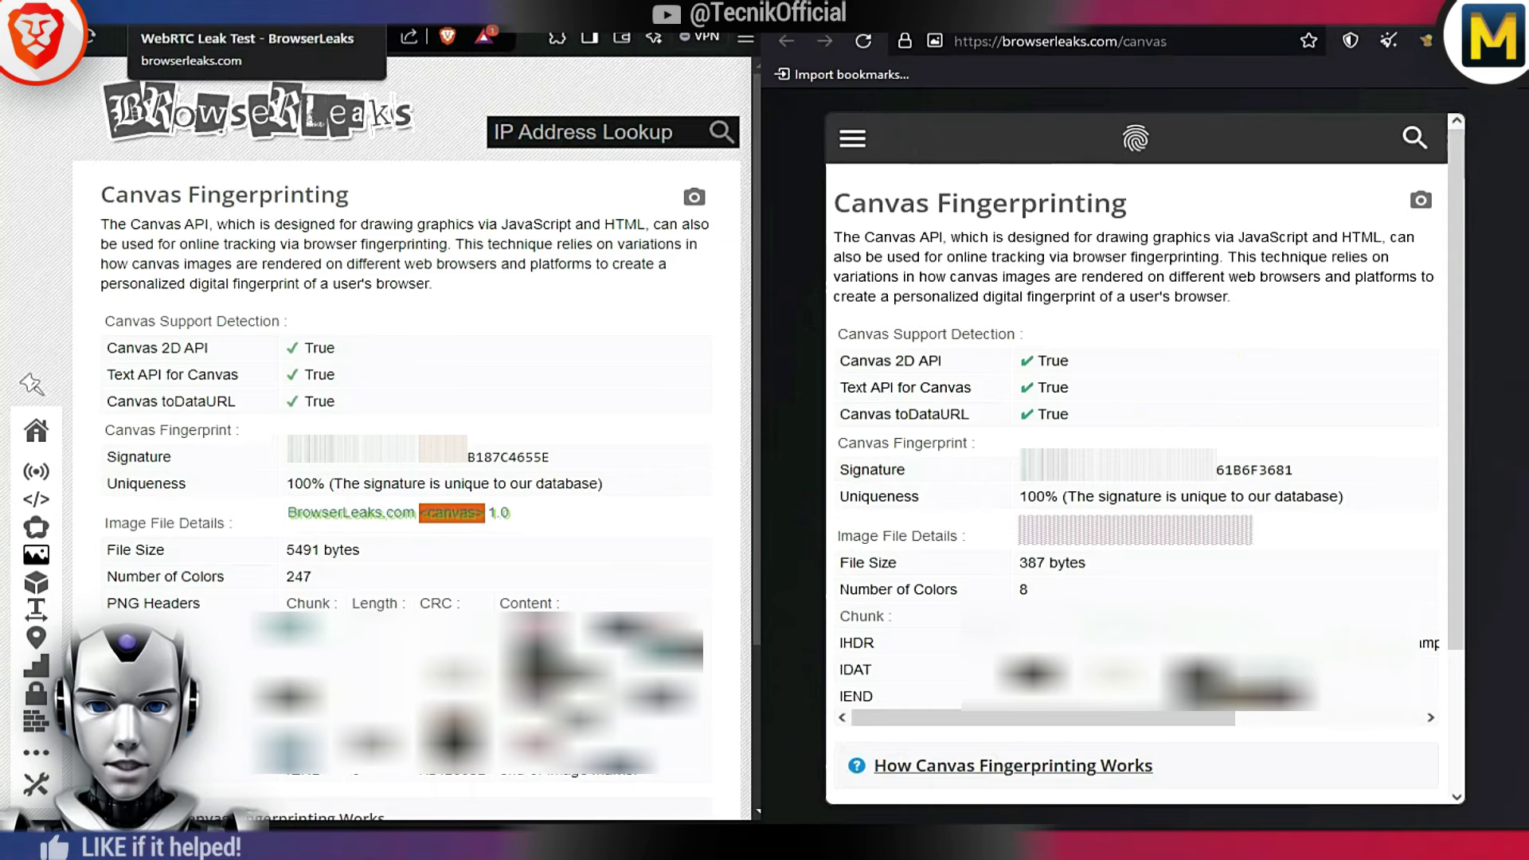
Compare the WebRTC Leak Test and the JavaScript Browser Information page in Brave and Mullvad Browser
{"action": "left_click", "coordinate": [191, 16]}
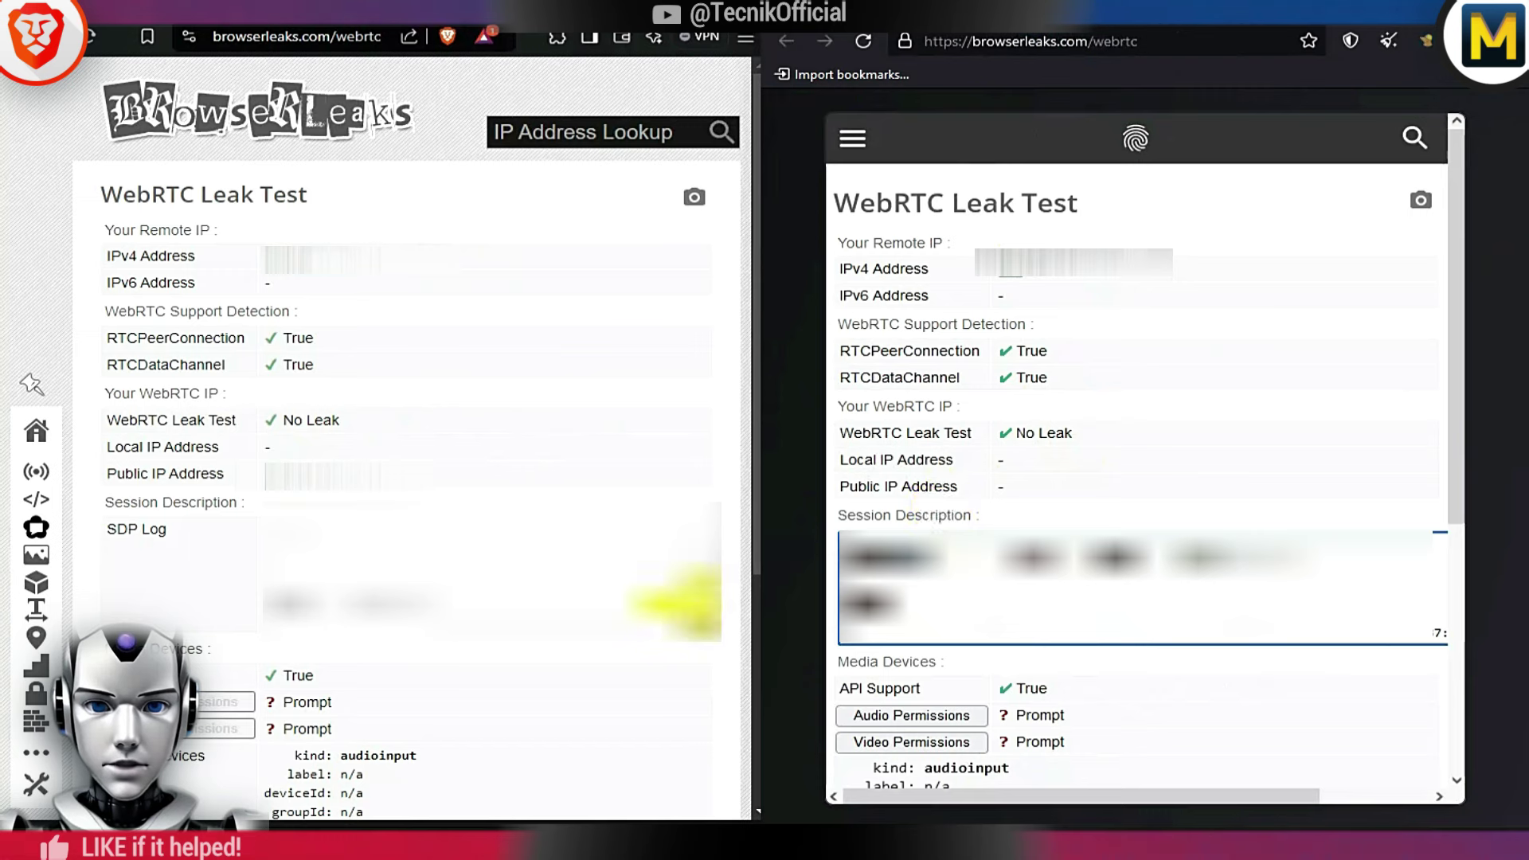
{"action": "left_click", "coordinate": [1091, 23]}
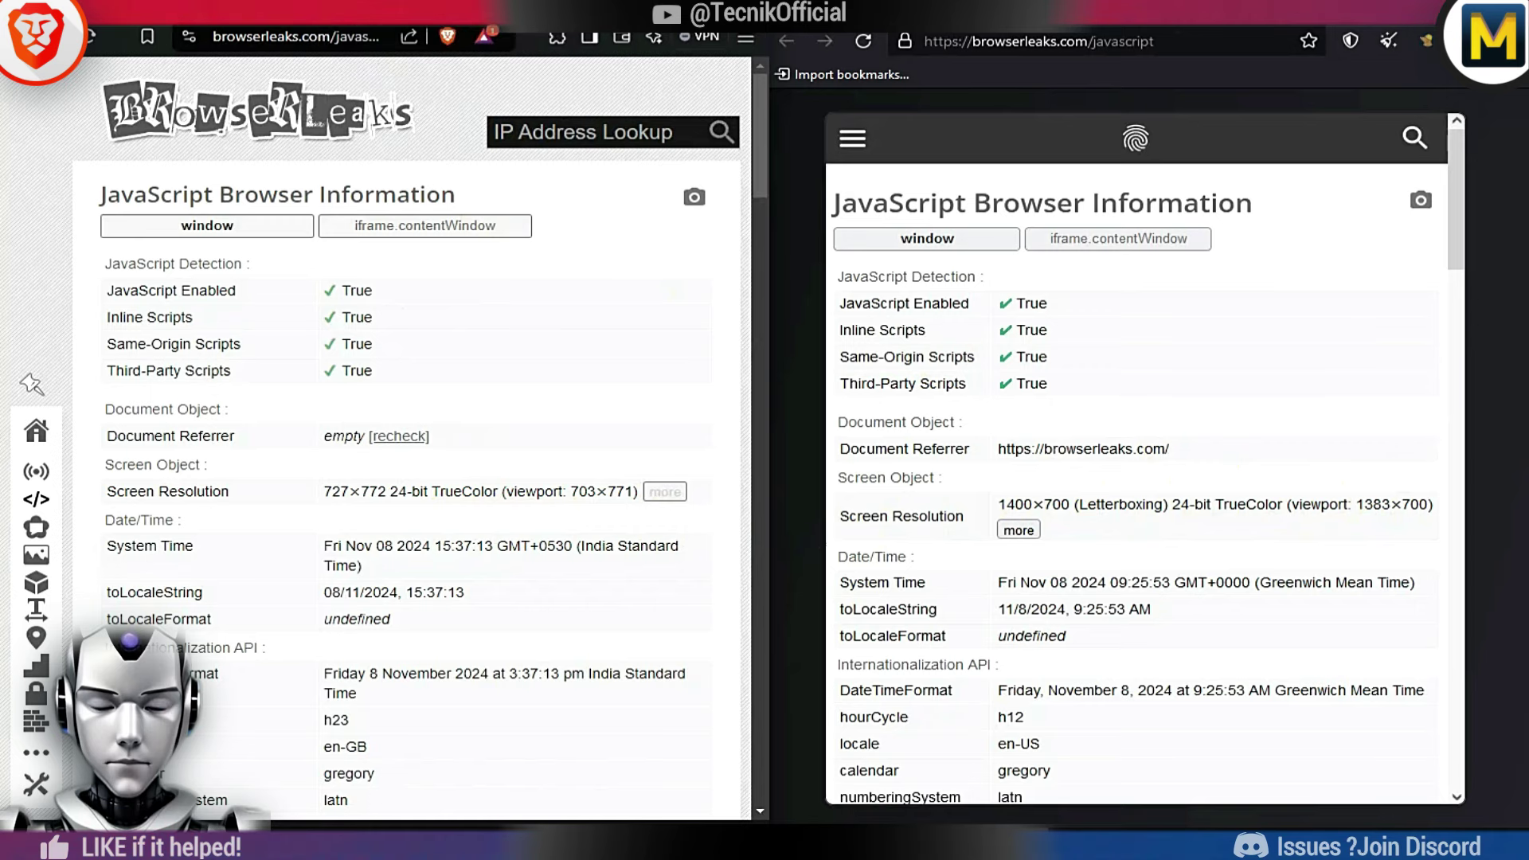
Open Content Filters and Proxy Detection in both browsers and compare the Tor, canvas protection and adblock results
{"action": "left_click", "coordinate": [223, 36]}
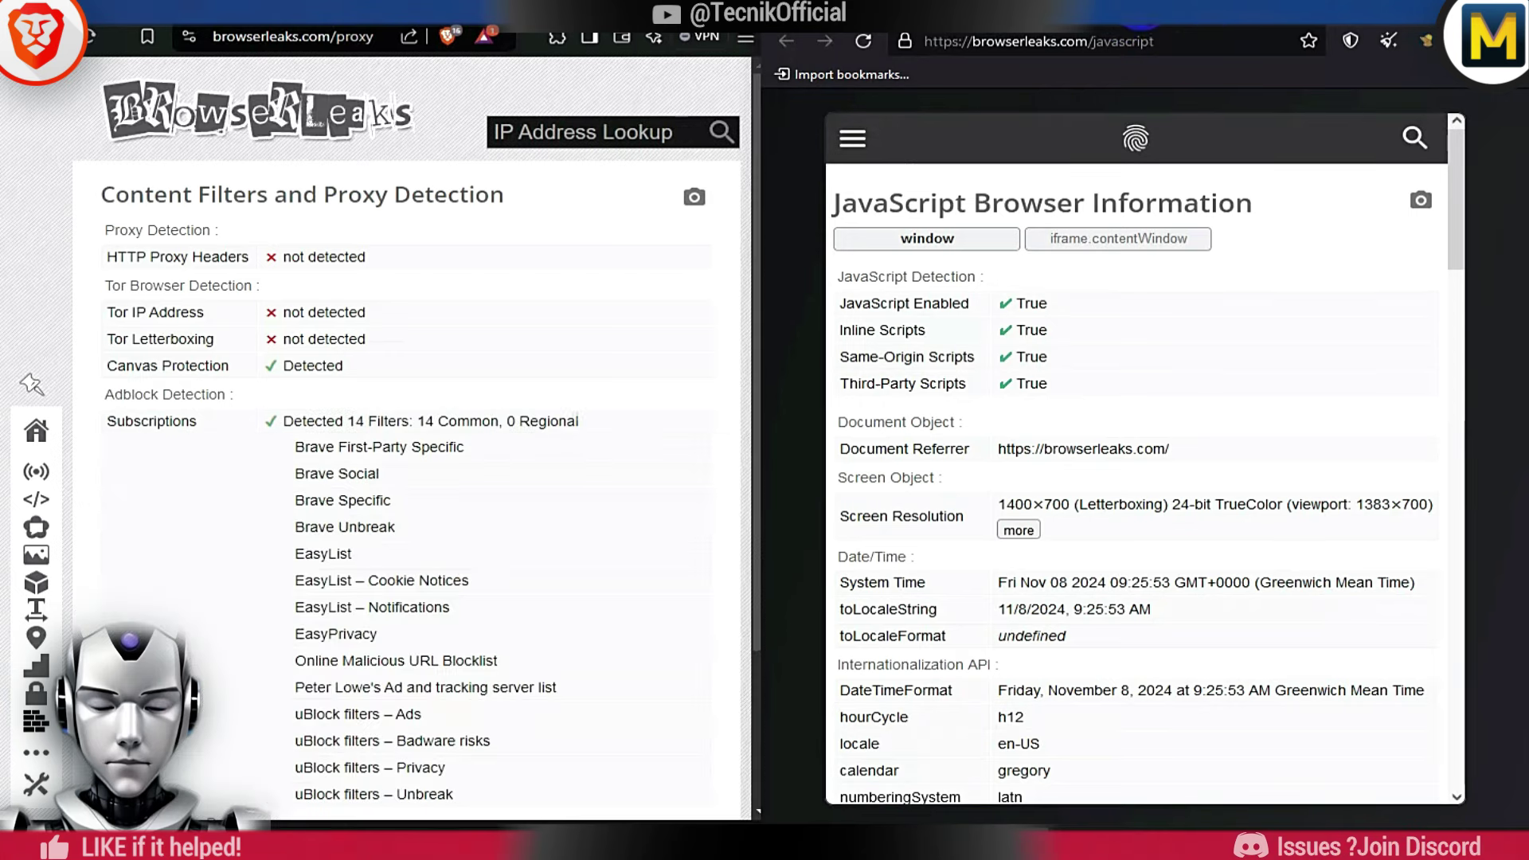
{"action": "left_click", "coordinate": [1096, 24]}
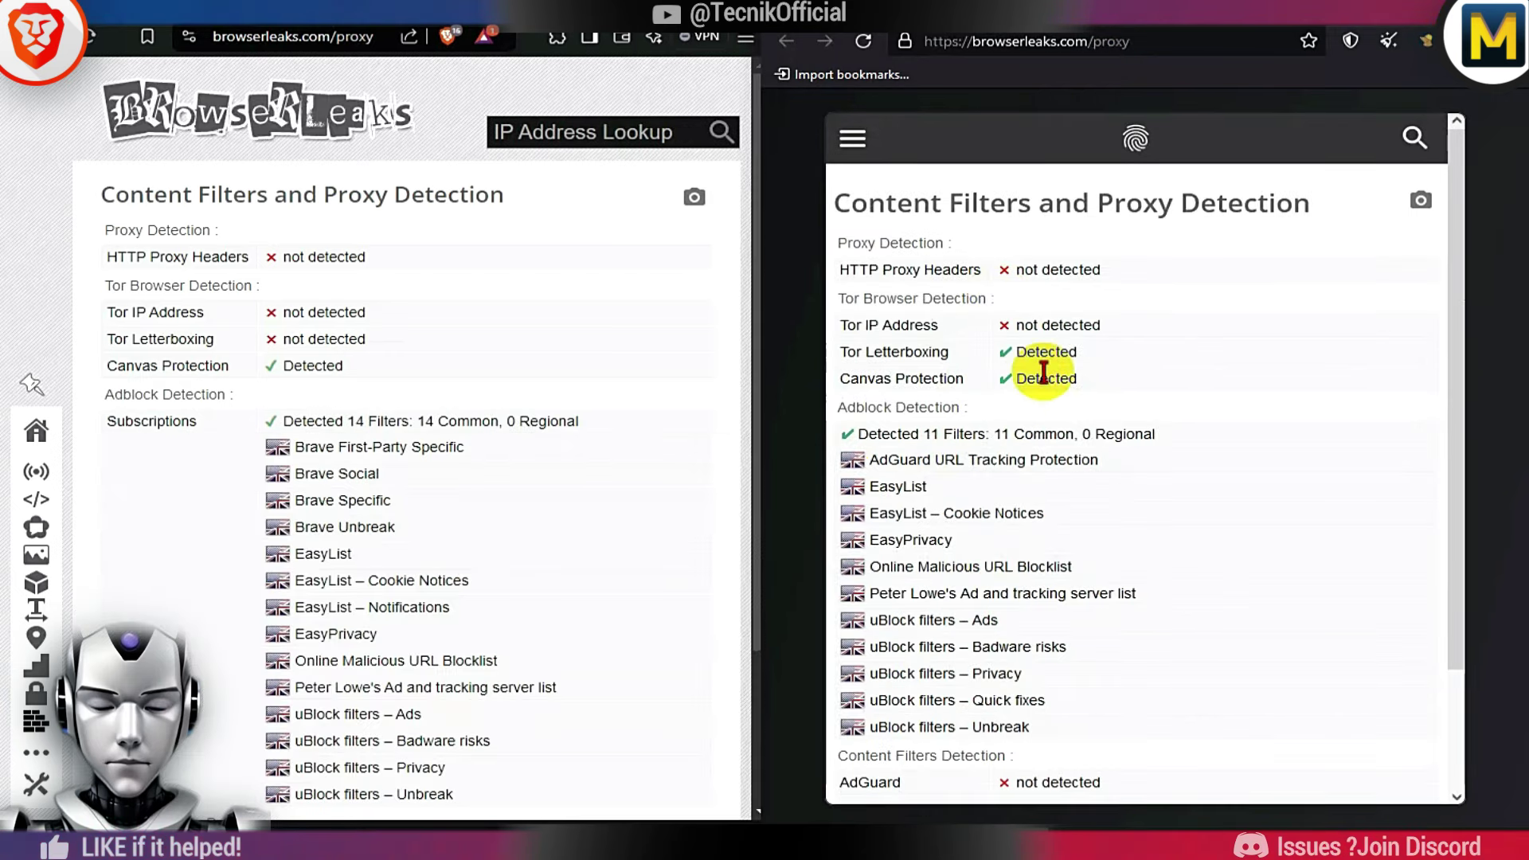
{"action": "left_click_drag", "start_coordinate": [1093, 381], "coordinate": [834, 347]}
{"action": "left_click", "coordinate": [979, 368]}
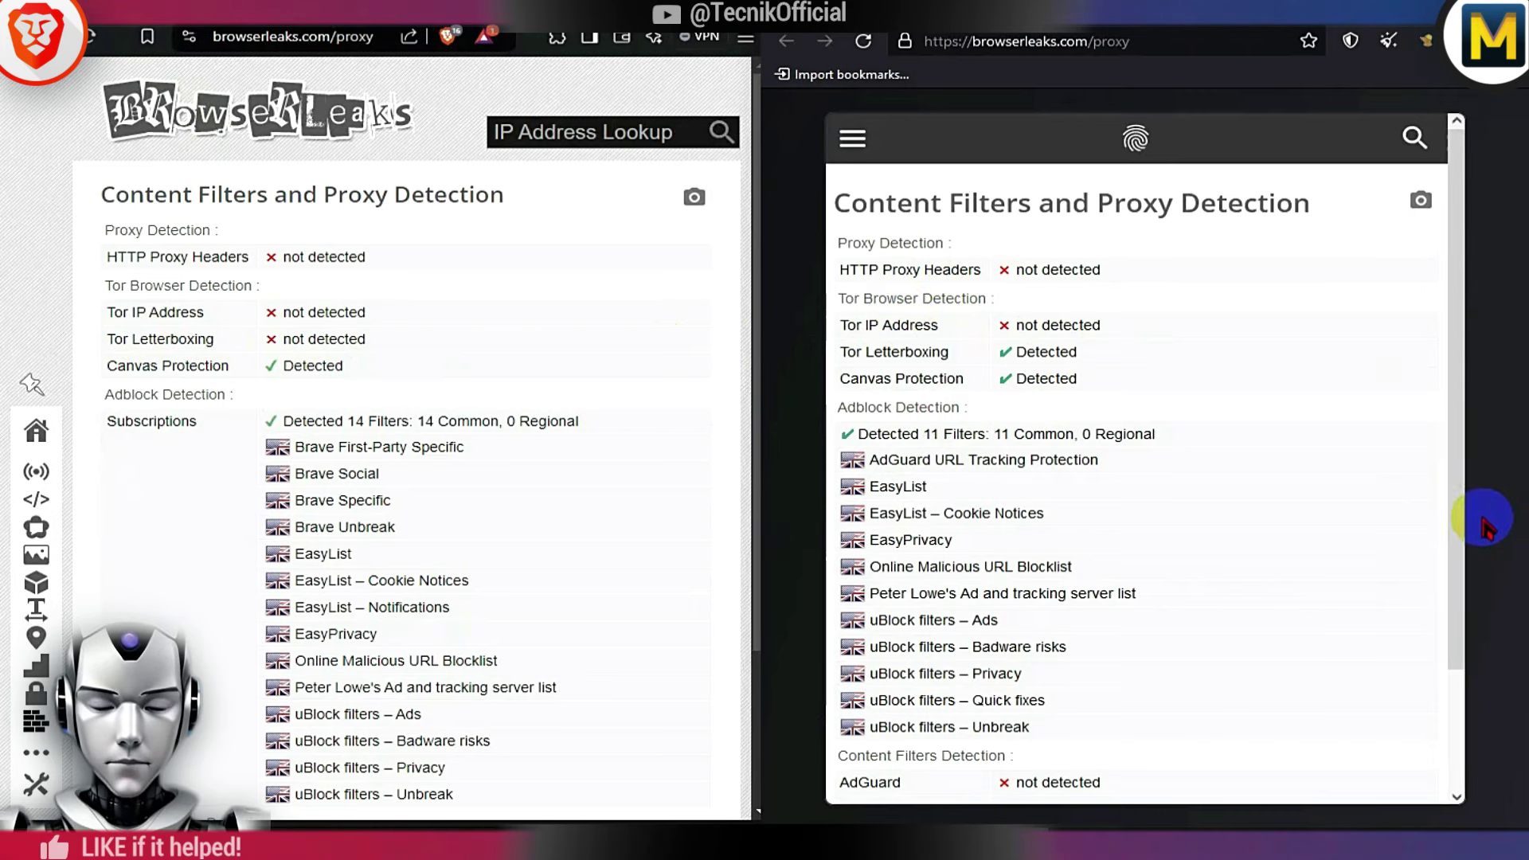
{"action": "left_click_drag", "start_coordinate": [1461, 311], "coordinate": [1475, 402]}
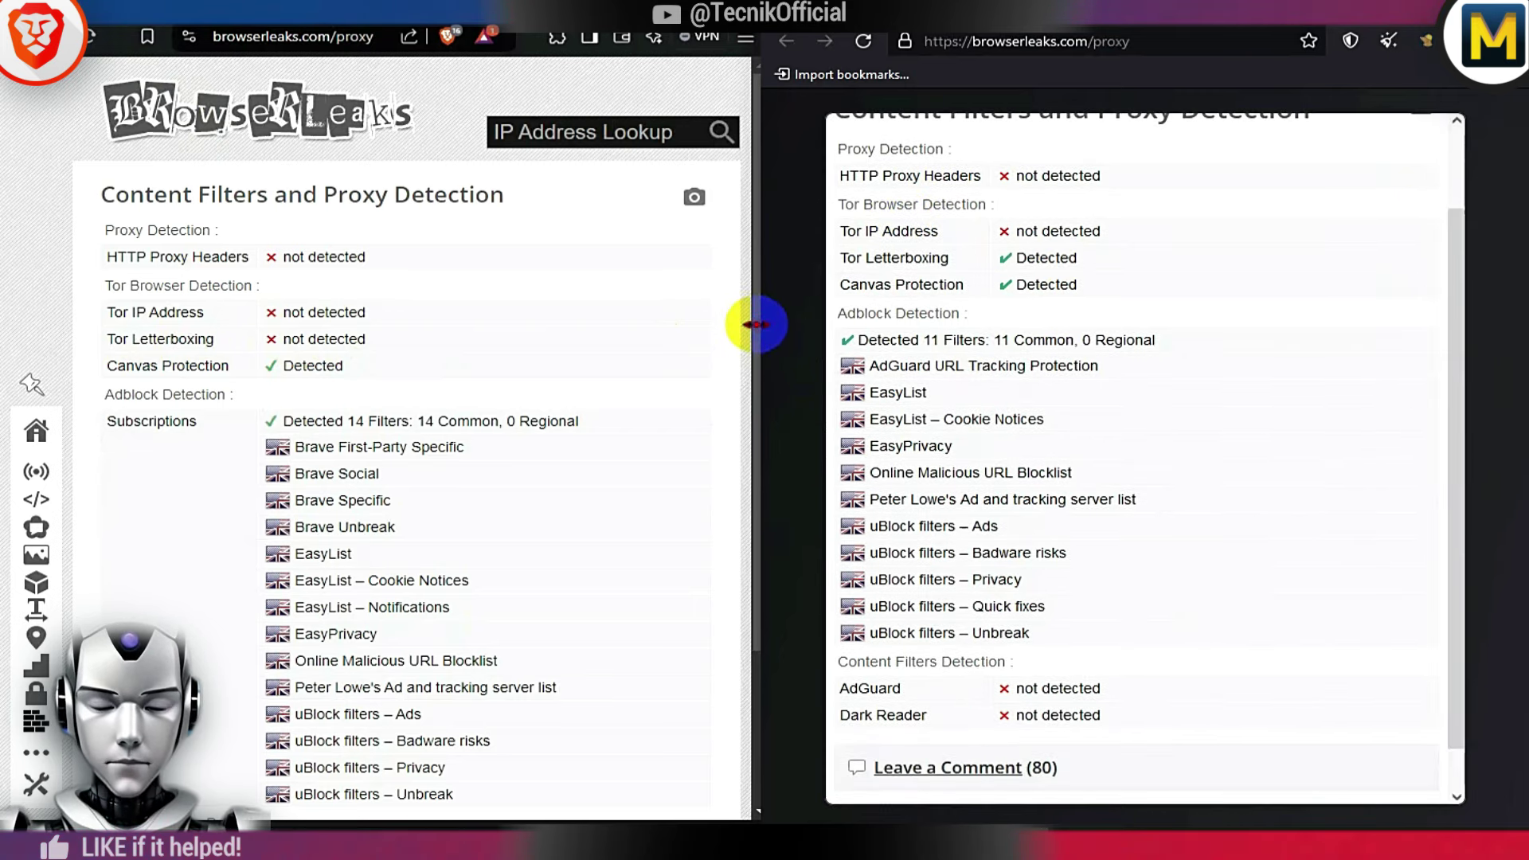
{"action": "left_click_drag", "start_coordinate": [754, 325], "coordinate": [776, 298]}
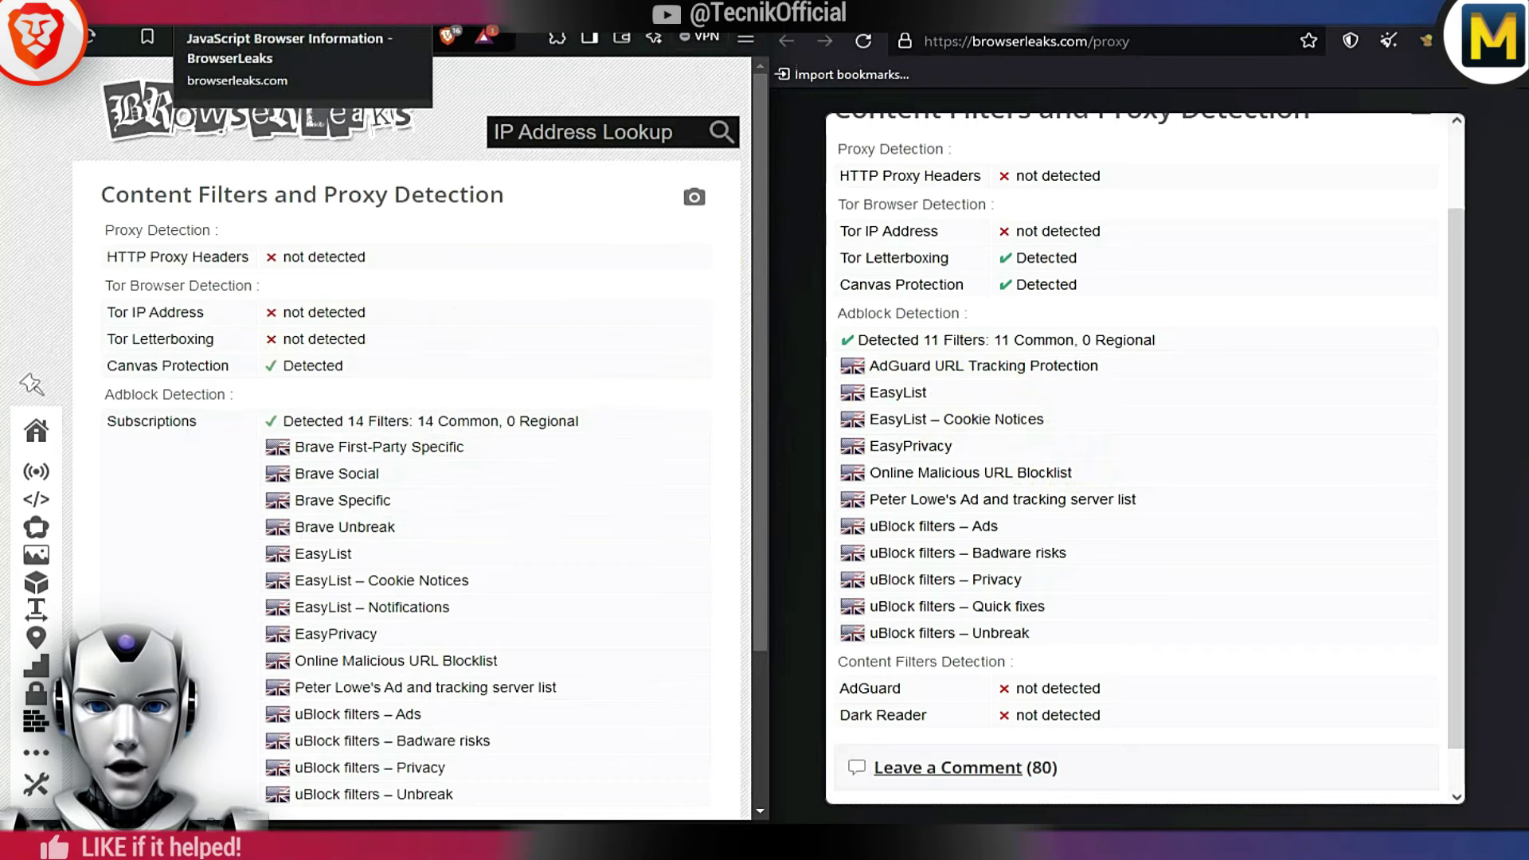
View the SSL/TLS Client Test in both browsers, and bring up Pixelscan in Mullvad Browser
{"action": "left_click", "coordinate": [398, 18]}
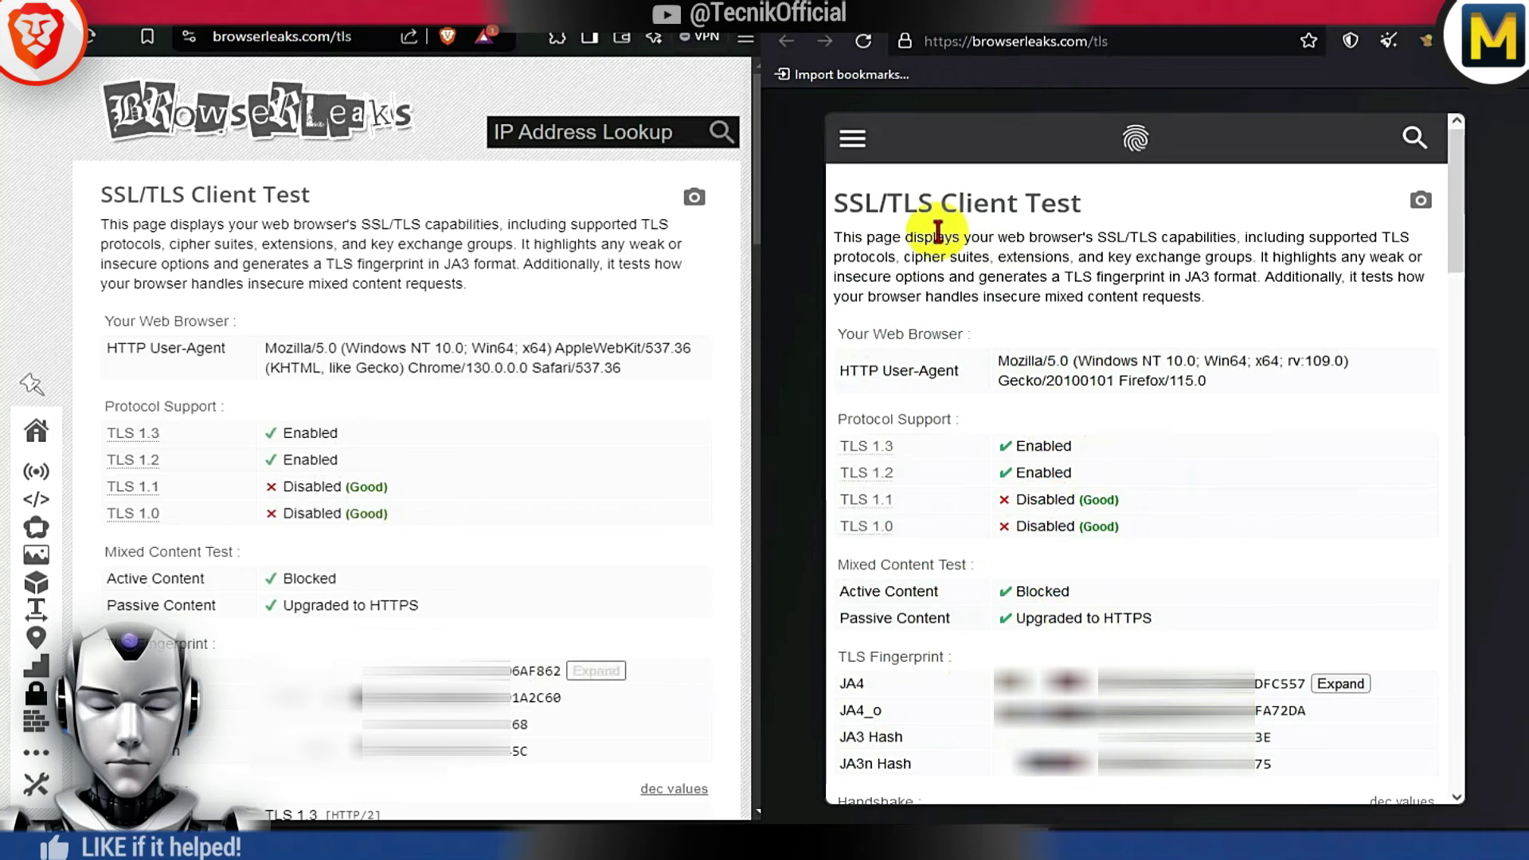
{"action": "left_click", "coordinate": [1102, 133]}
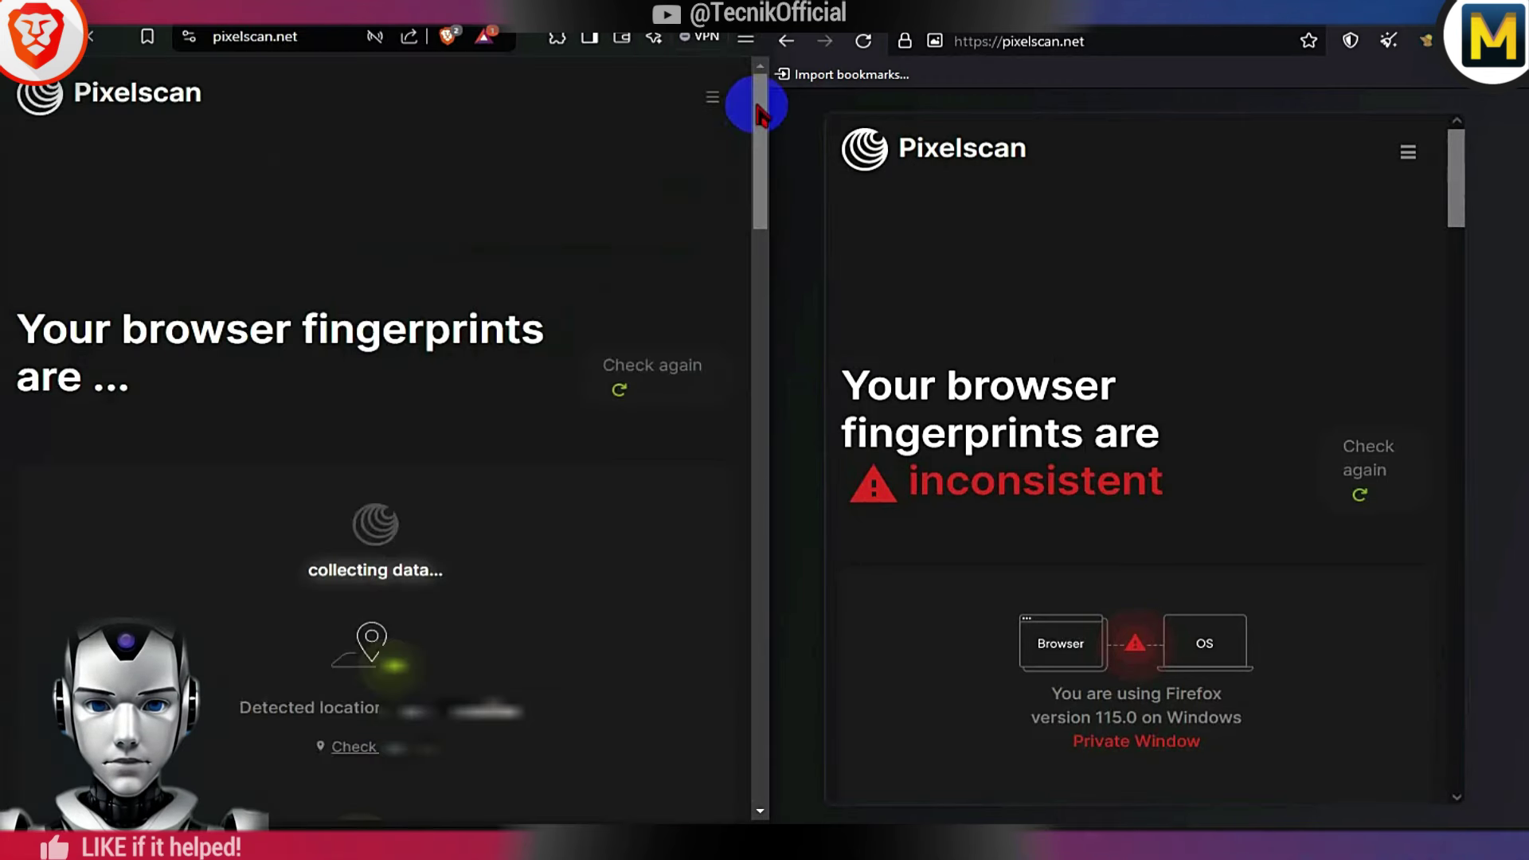
Compare the Pixelscan results for browser, location, IP and fingerprint masking in Brave and Mullvad Browser
{"action": "left_click_drag", "start_coordinate": [755, 103], "coordinate": [766, 167]}
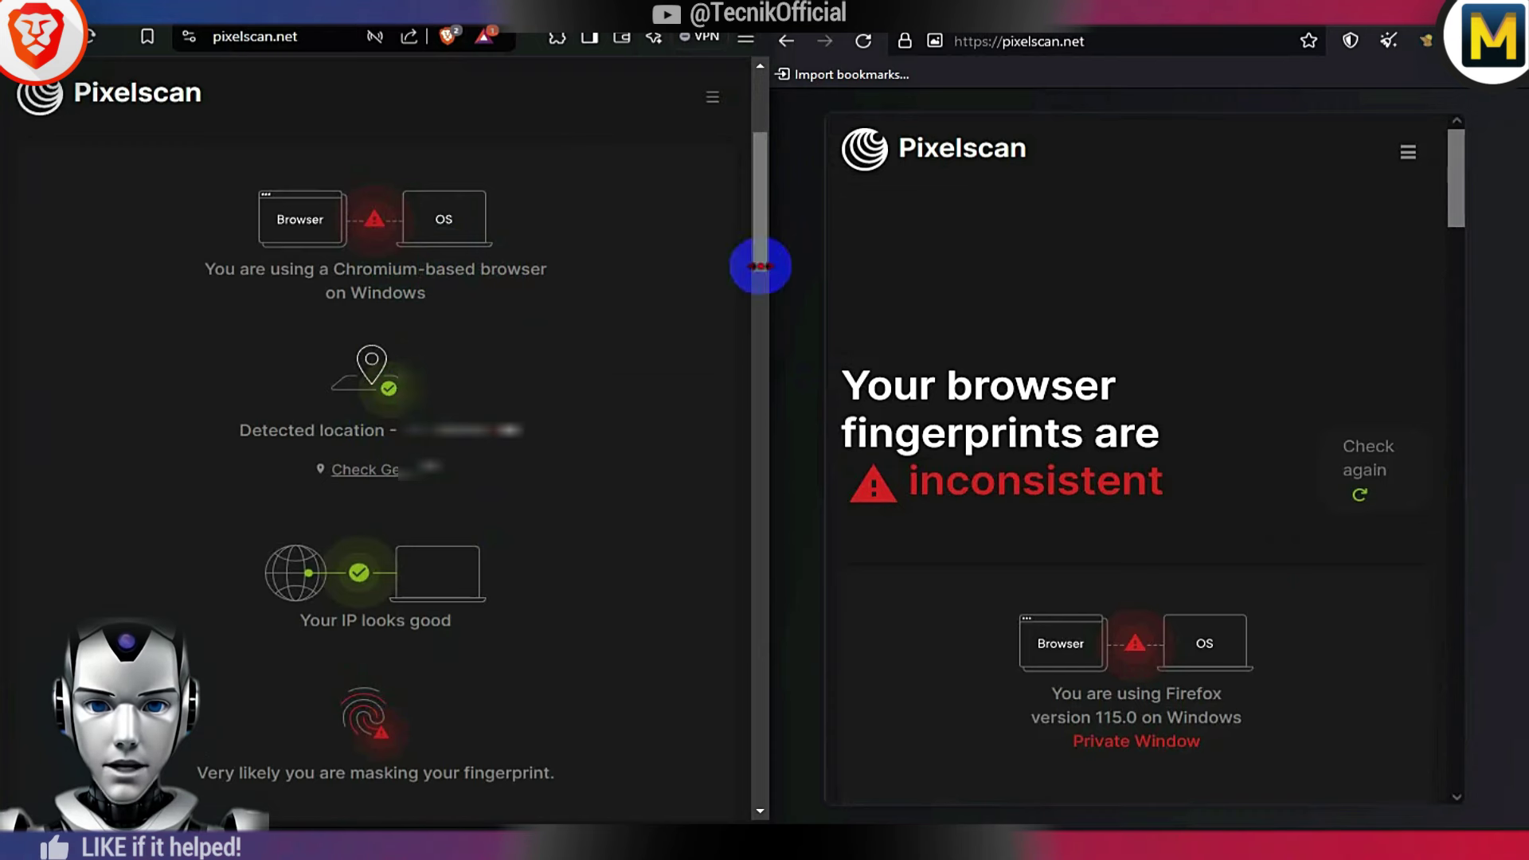
{"action": "left_click_drag", "start_coordinate": [1460, 187], "coordinate": [1487, 254]}
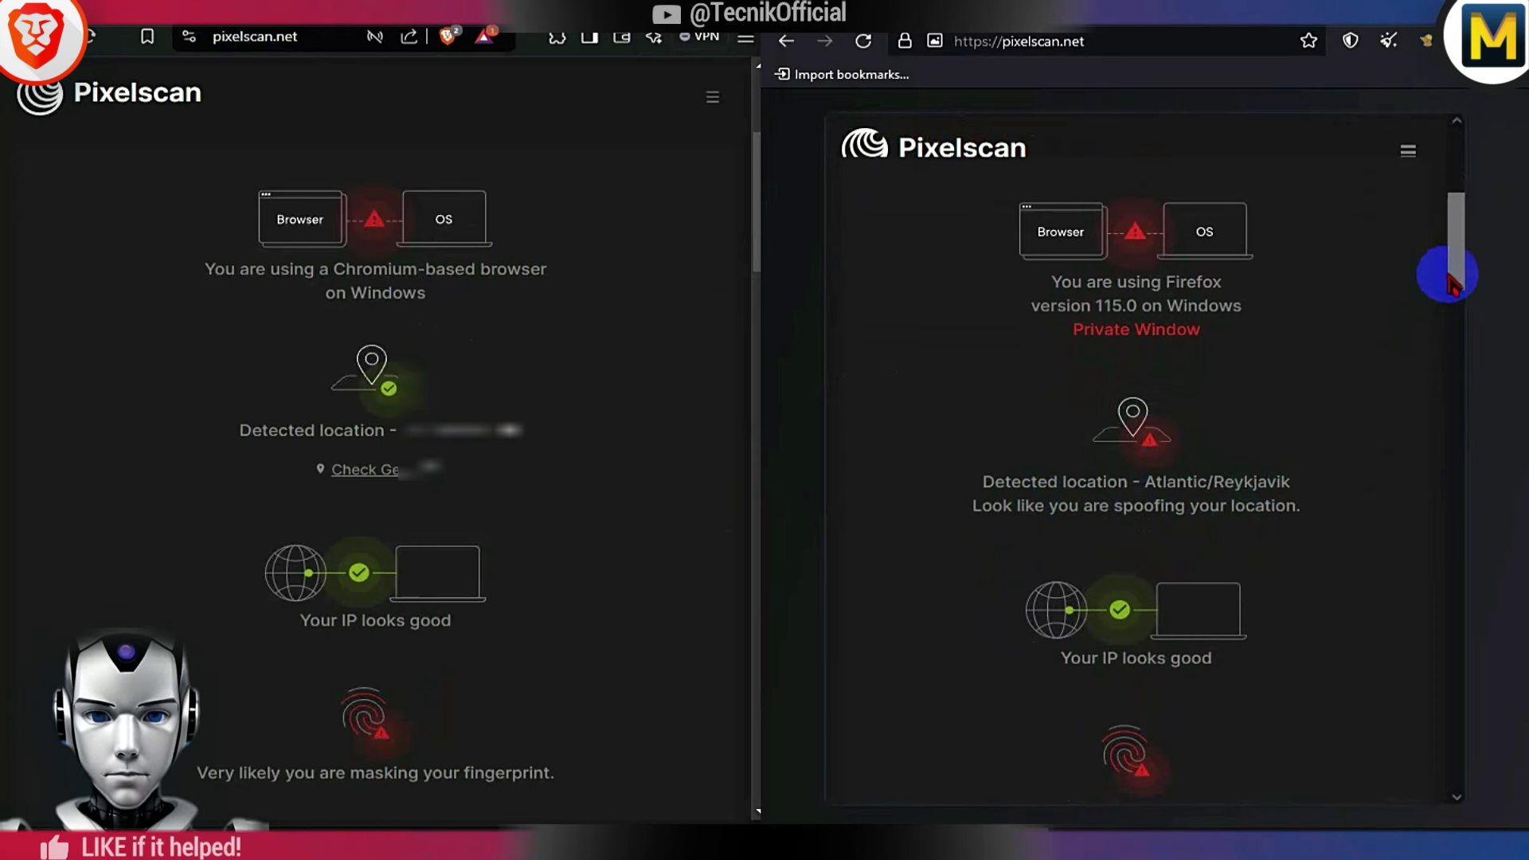
{"action": "left_click_drag", "start_coordinate": [1460, 268], "coordinate": [1467, 288]}
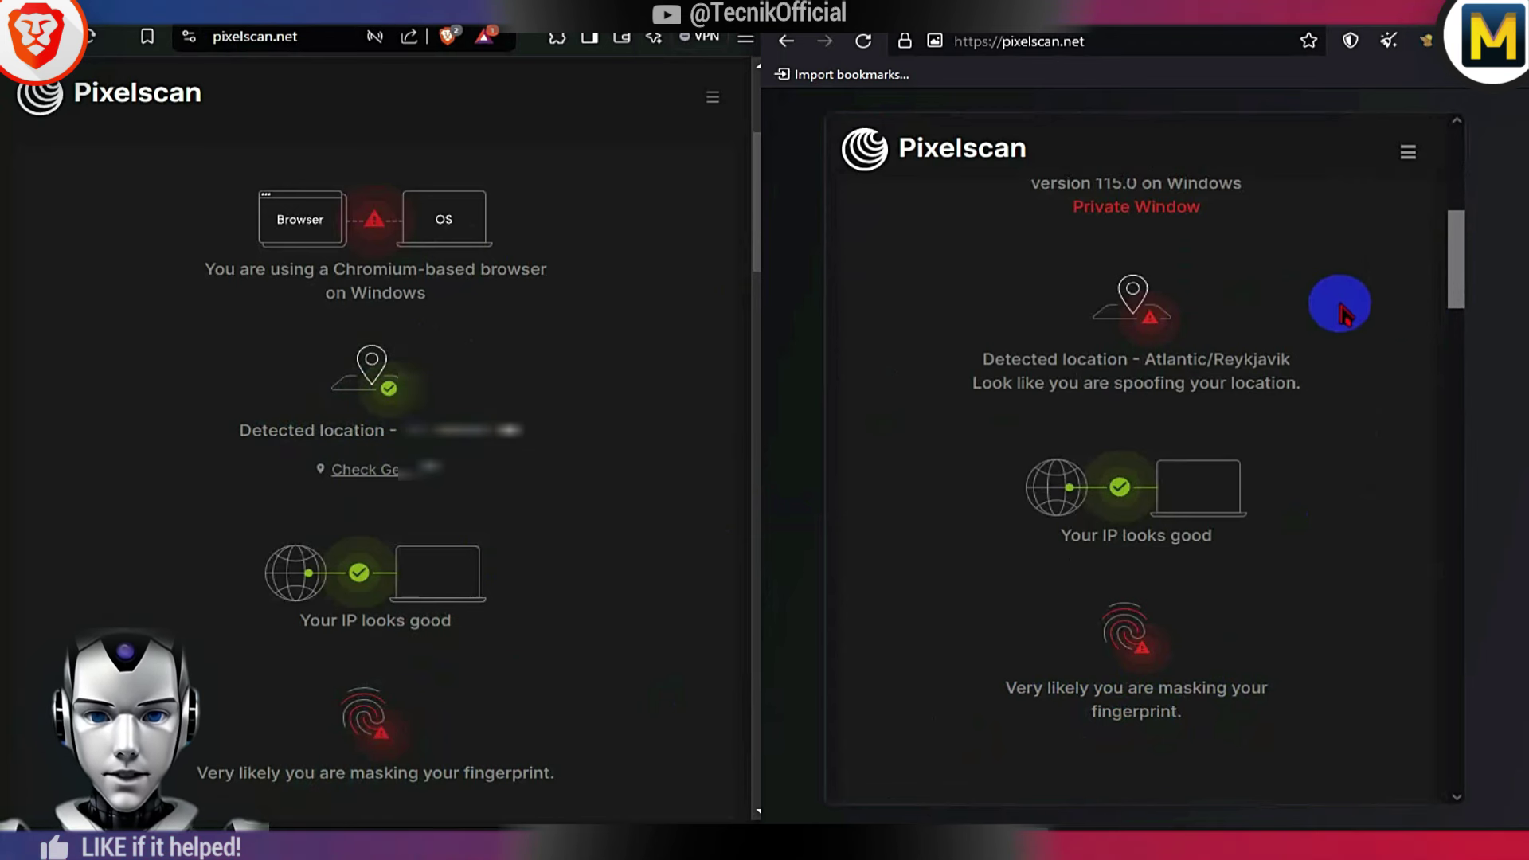
{"action": "scroll", "coordinate": [1454, 281], "scroll_direction": "up", "scroll_amount": 3}
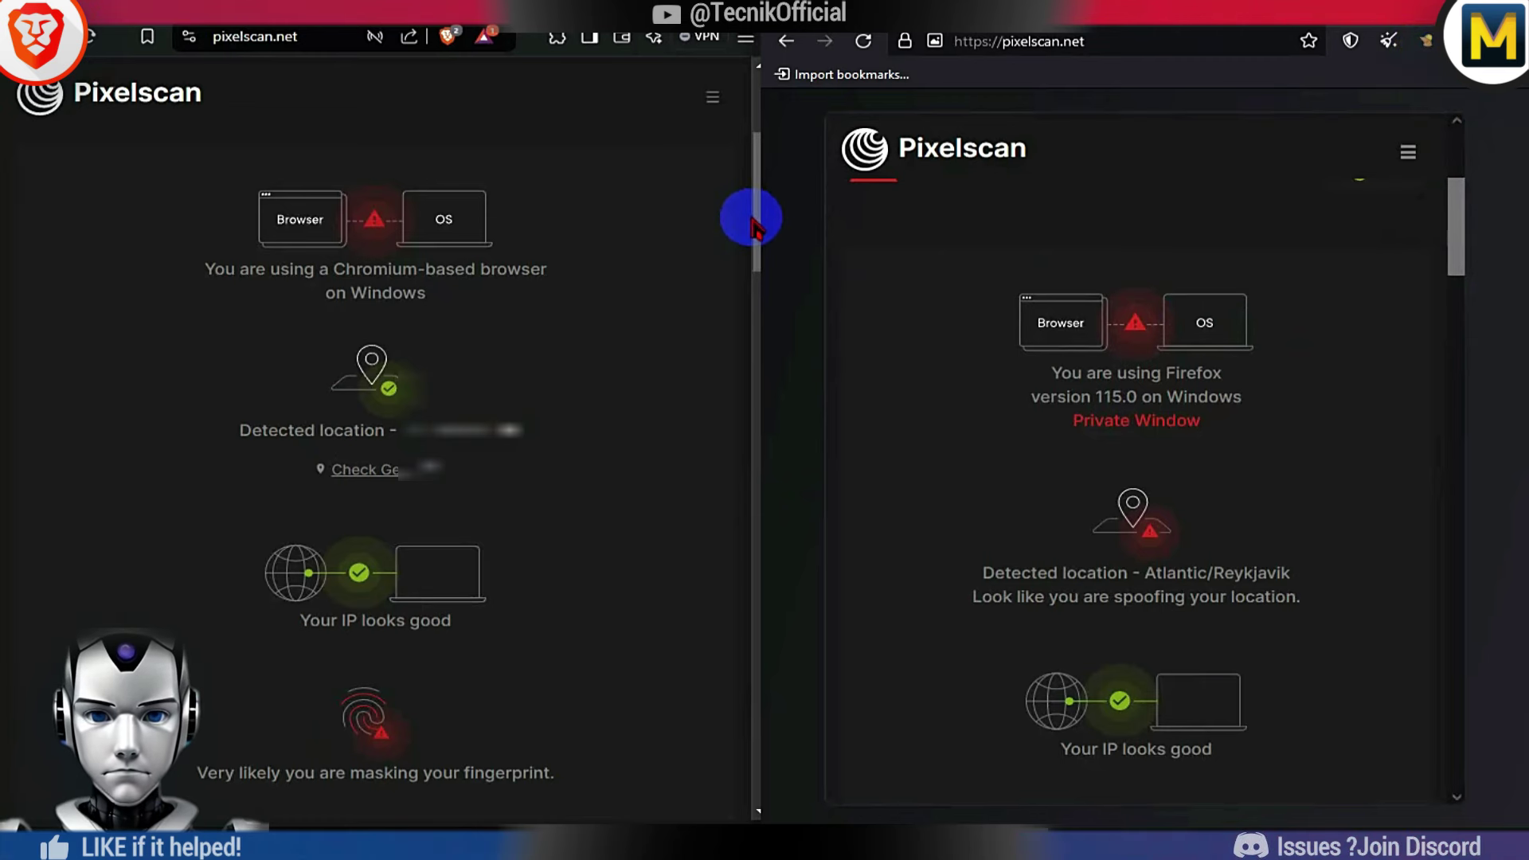
{"action": "left_click_drag", "start_coordinate": [754, 226], "coordinate": [758, 175]}
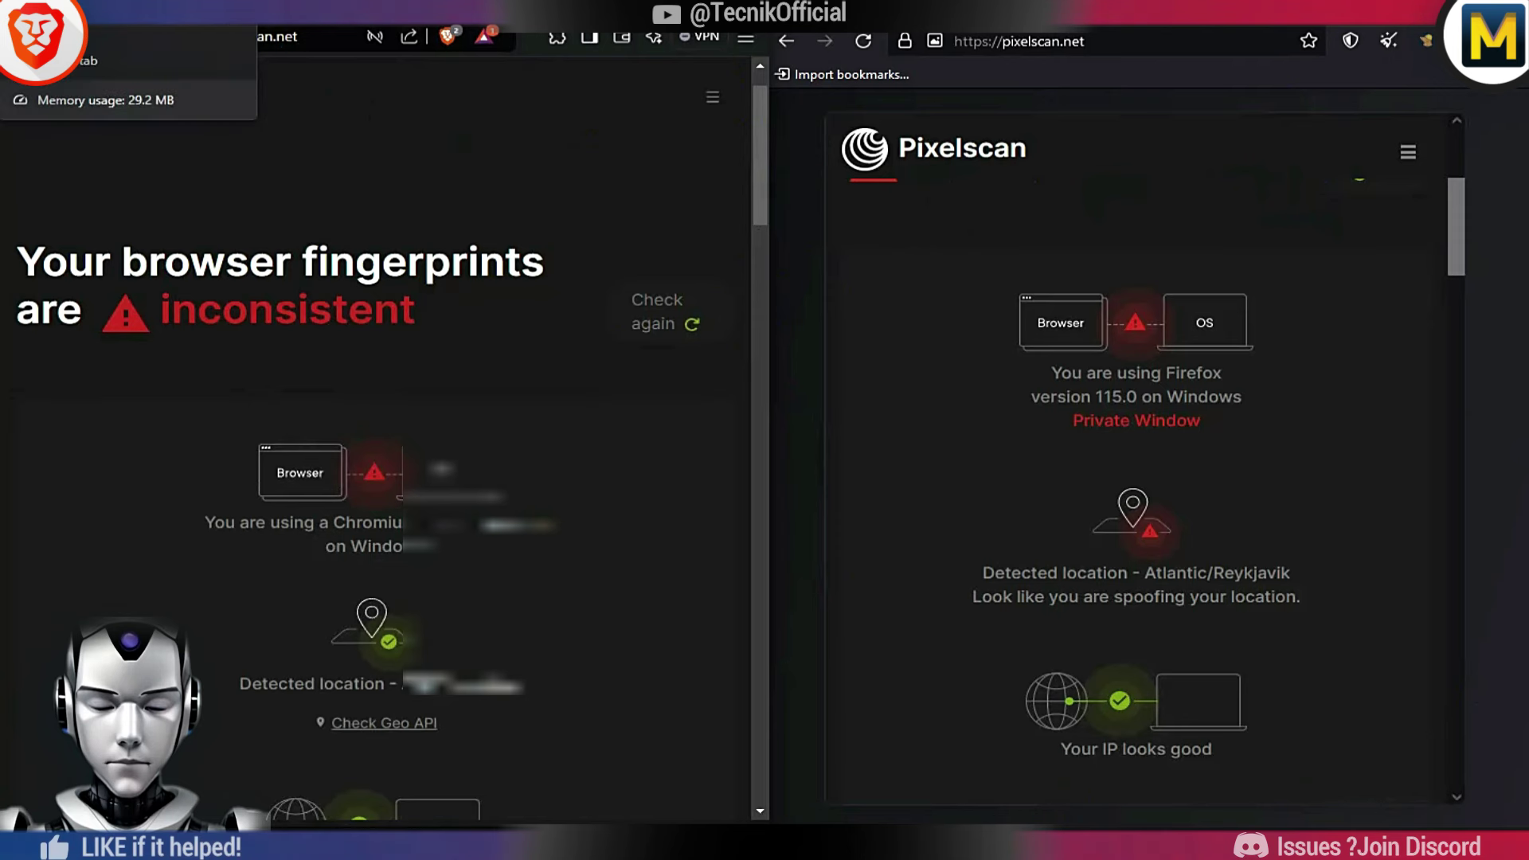
Open a blank new tab in both Brave and Mullvad Browser
{"action": "left_click", "coordinate": [95, 14]}
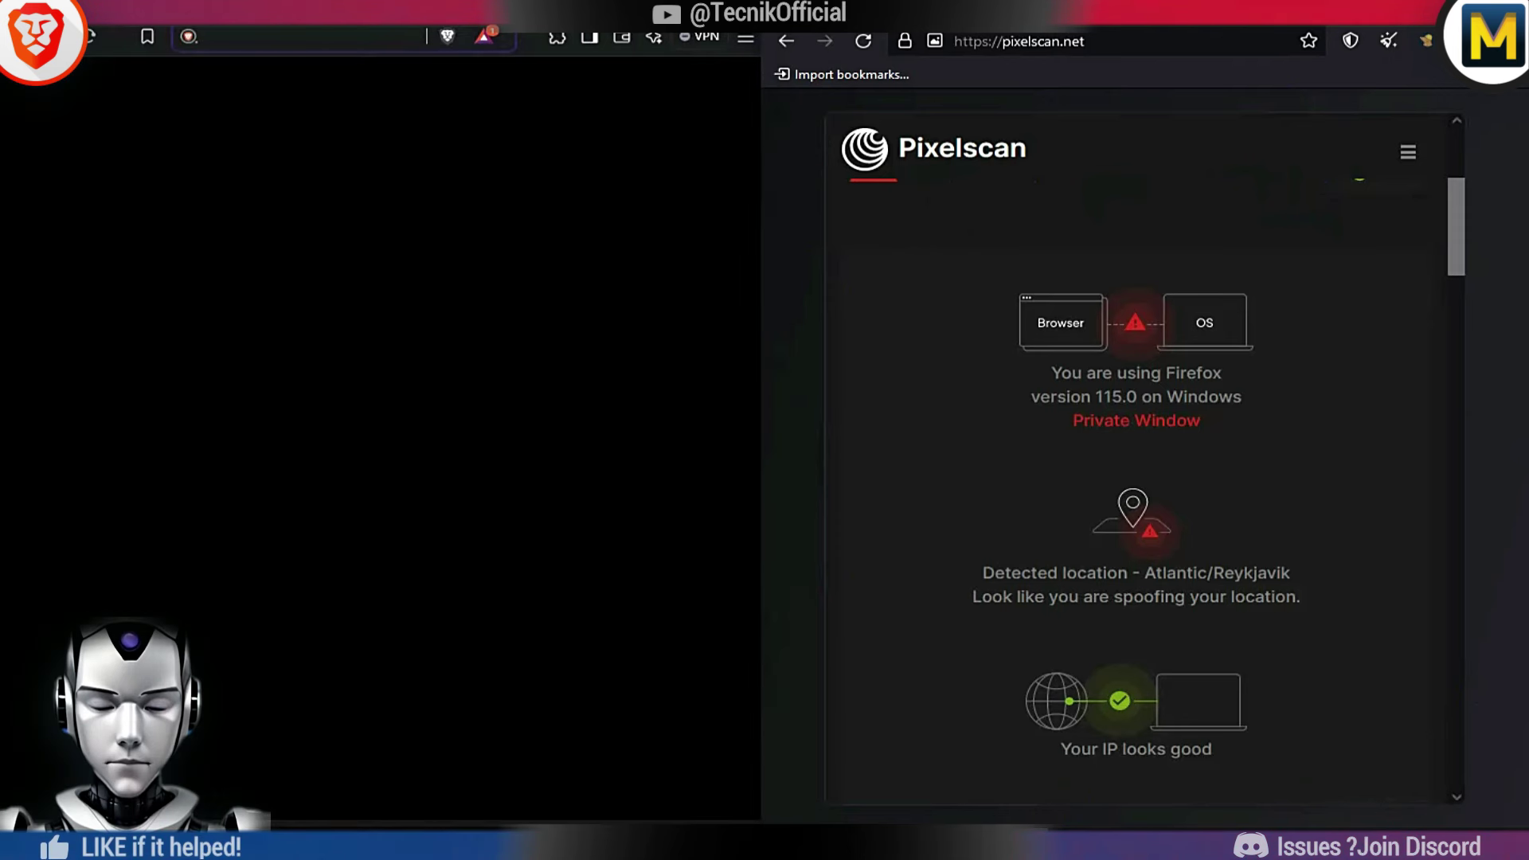
{"action": "key", "text": "ctrl+t"}
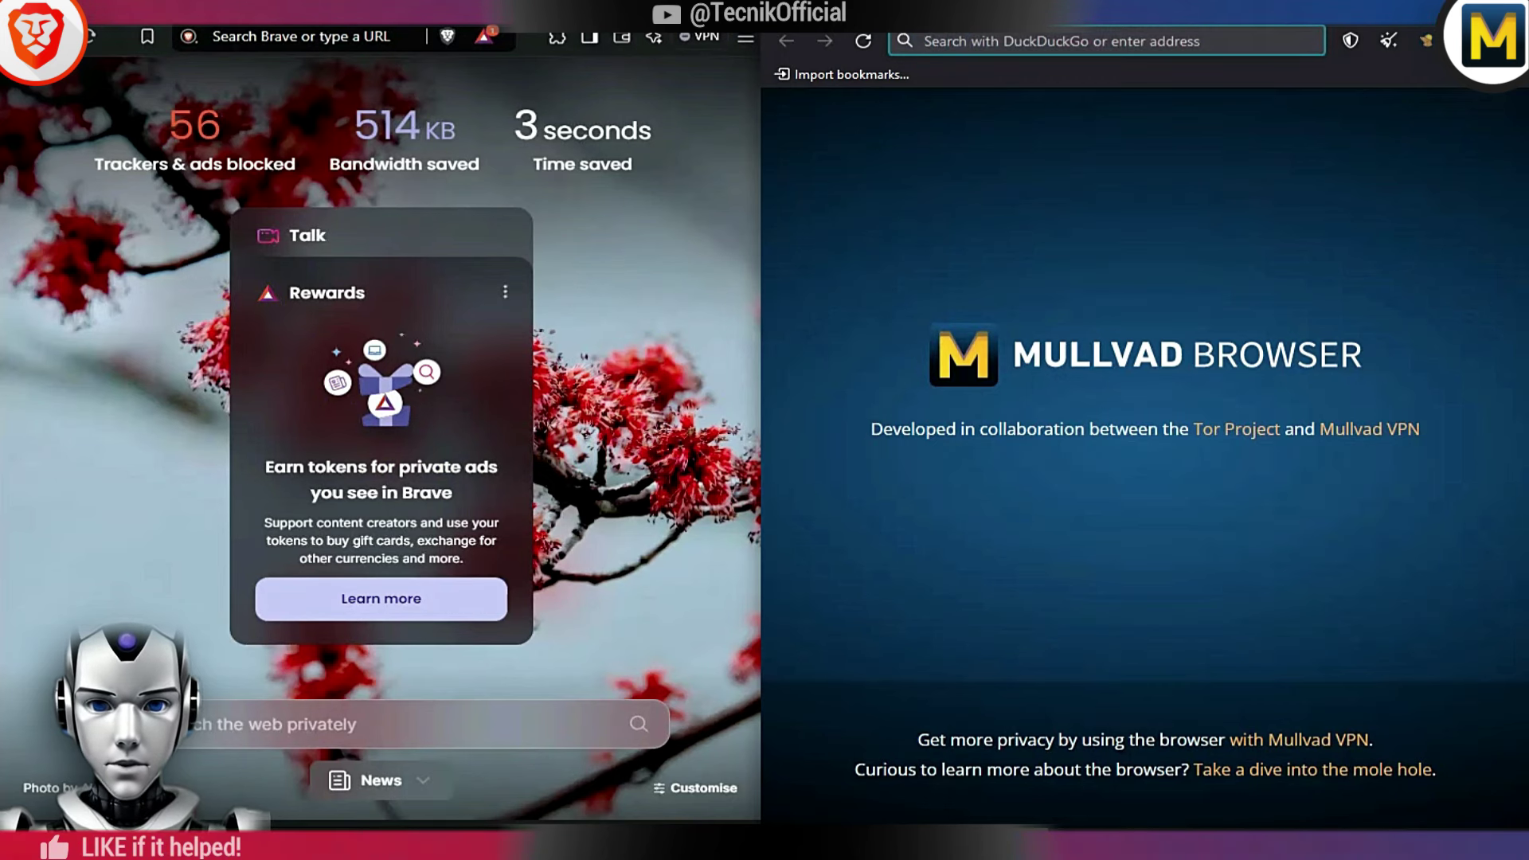
Open the settings in both Brave and Mullvad Browser, and review Mullvad's General and Letterboxing options
{"action": "left_click", "coordinate": [746, 37]}
{"action": "mouse_move", "coordinate": [539, 684]}
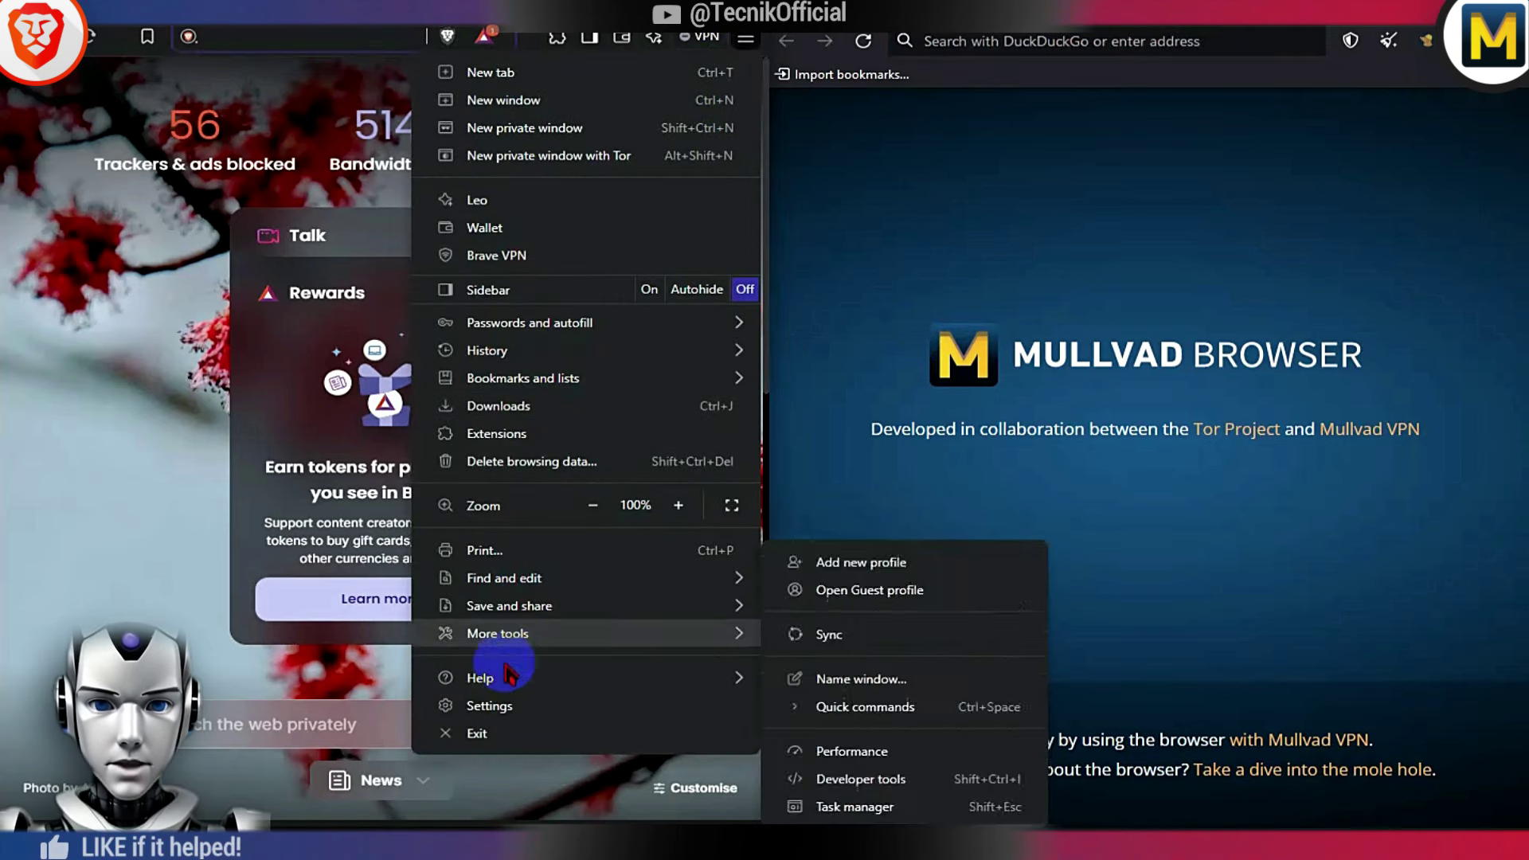
{"action": "left_click", "coordinate": [487, 706]}
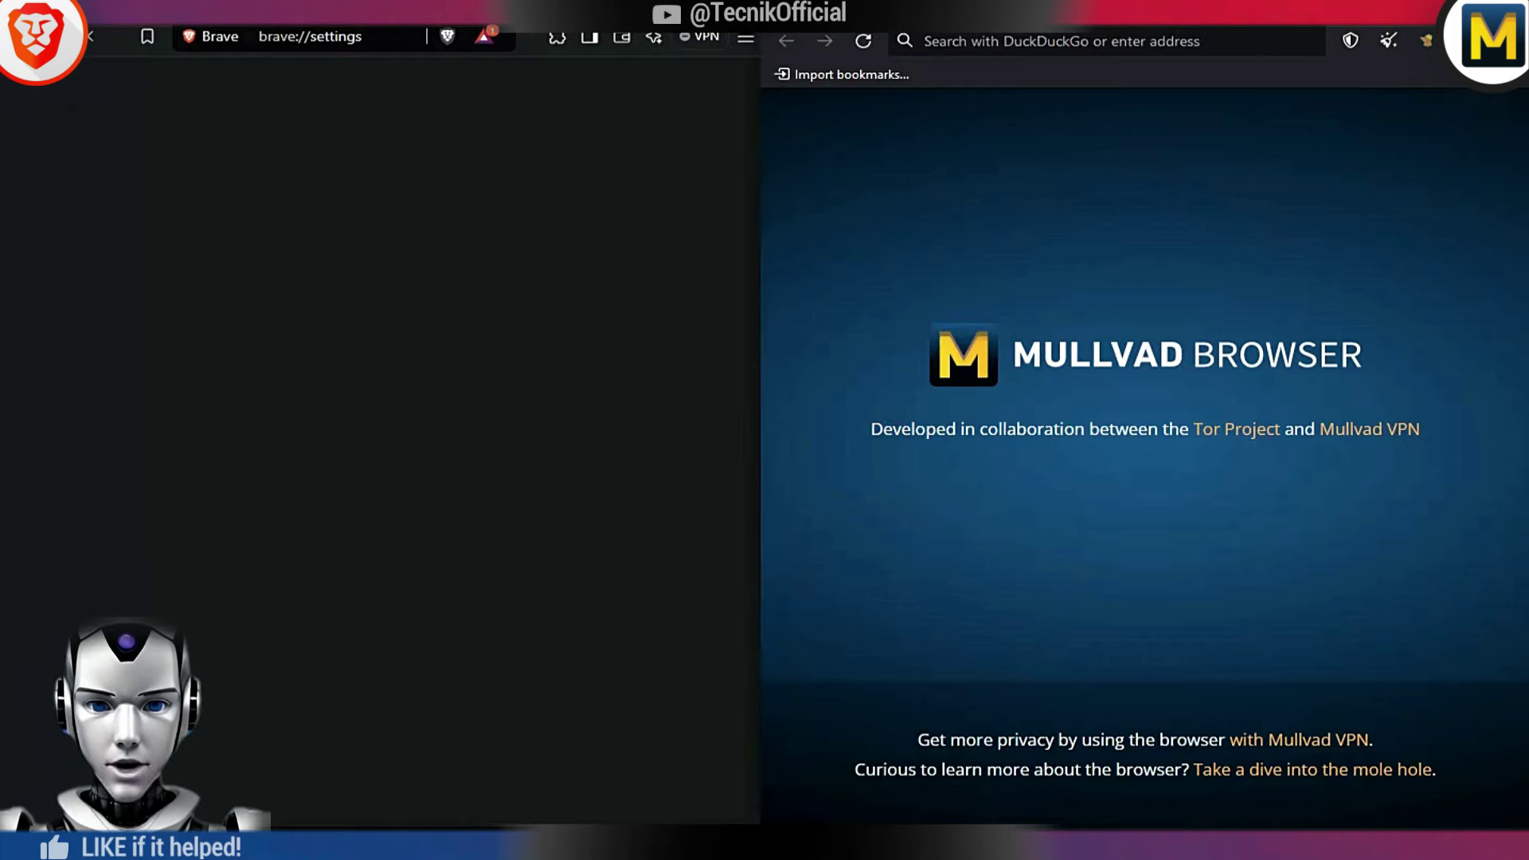
{"action": "left_click", "coordinate": [720, 402]}
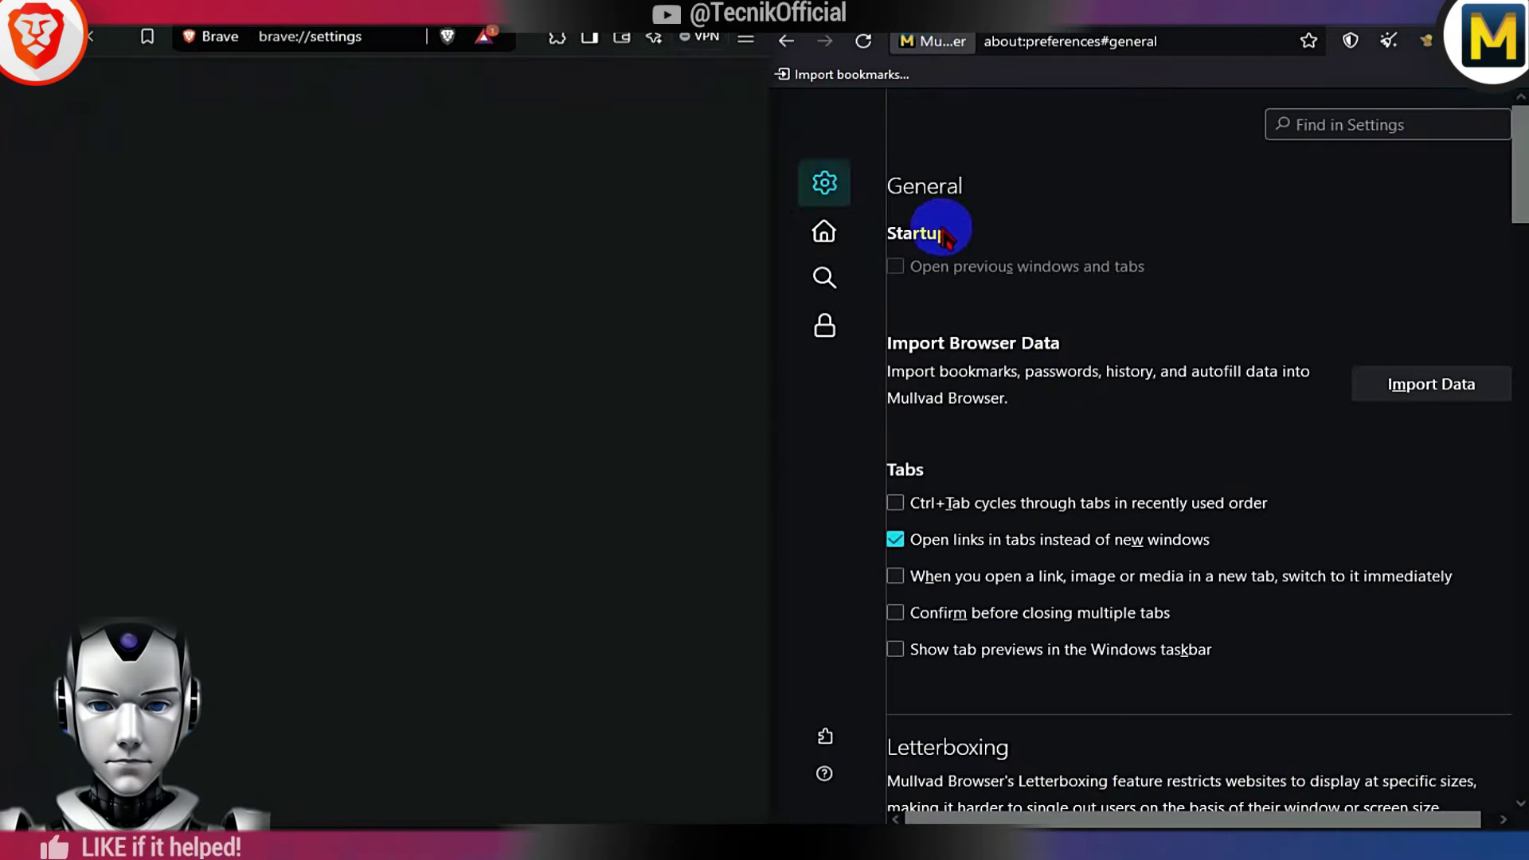
{"action": "left_click_drag", "start_coordinate": [1520, 152], "coordinate": [1521, 280]}
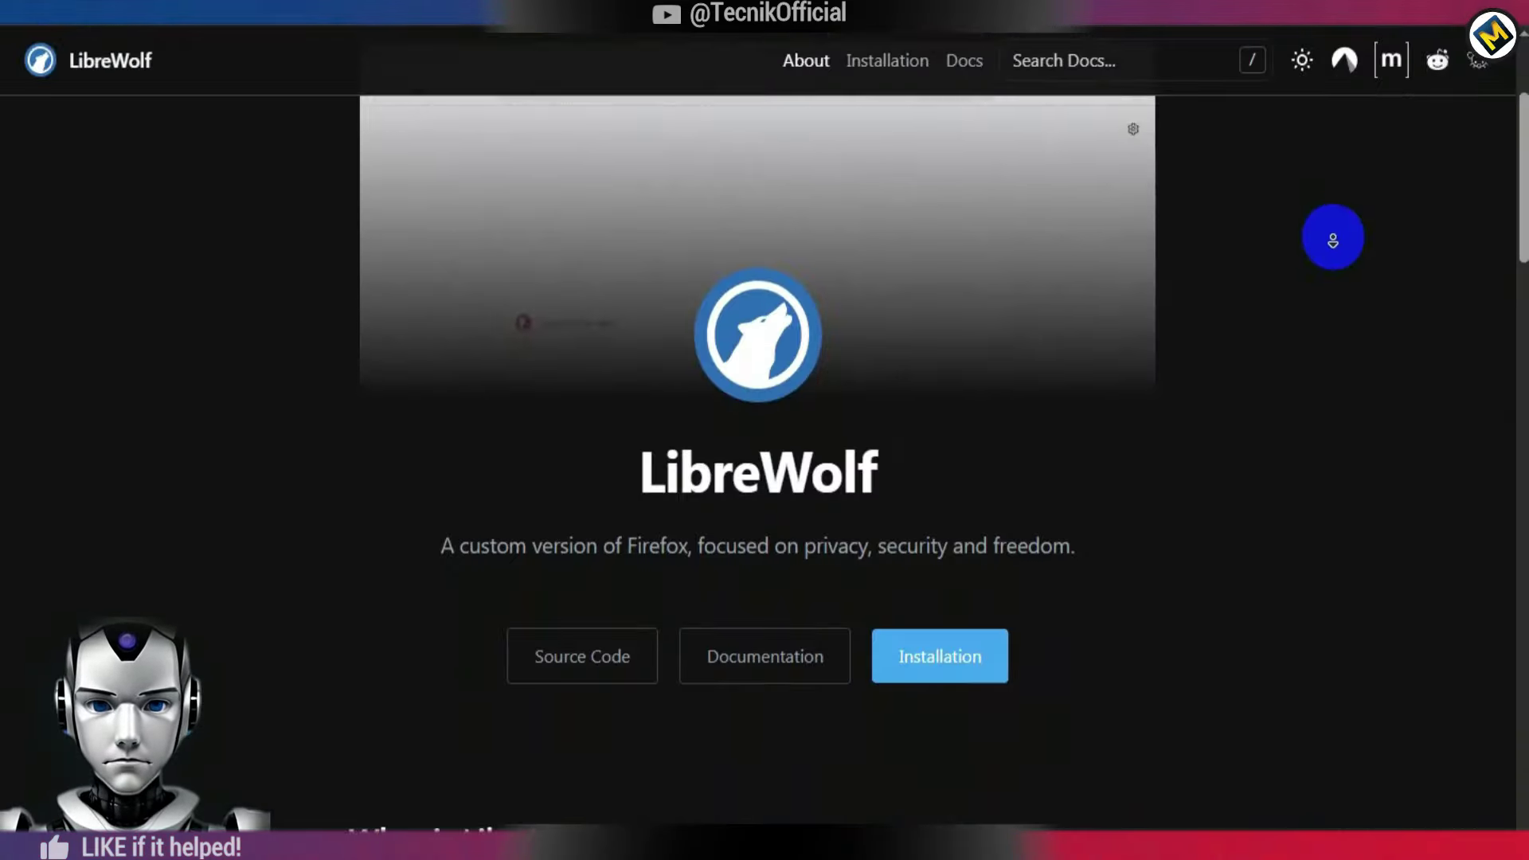
Read the LibreWolf website's project description and its main features
{"action": "scroll", "coordinate": [1338, 234], "scroll_direction": "down", "scroll_amount": 3}
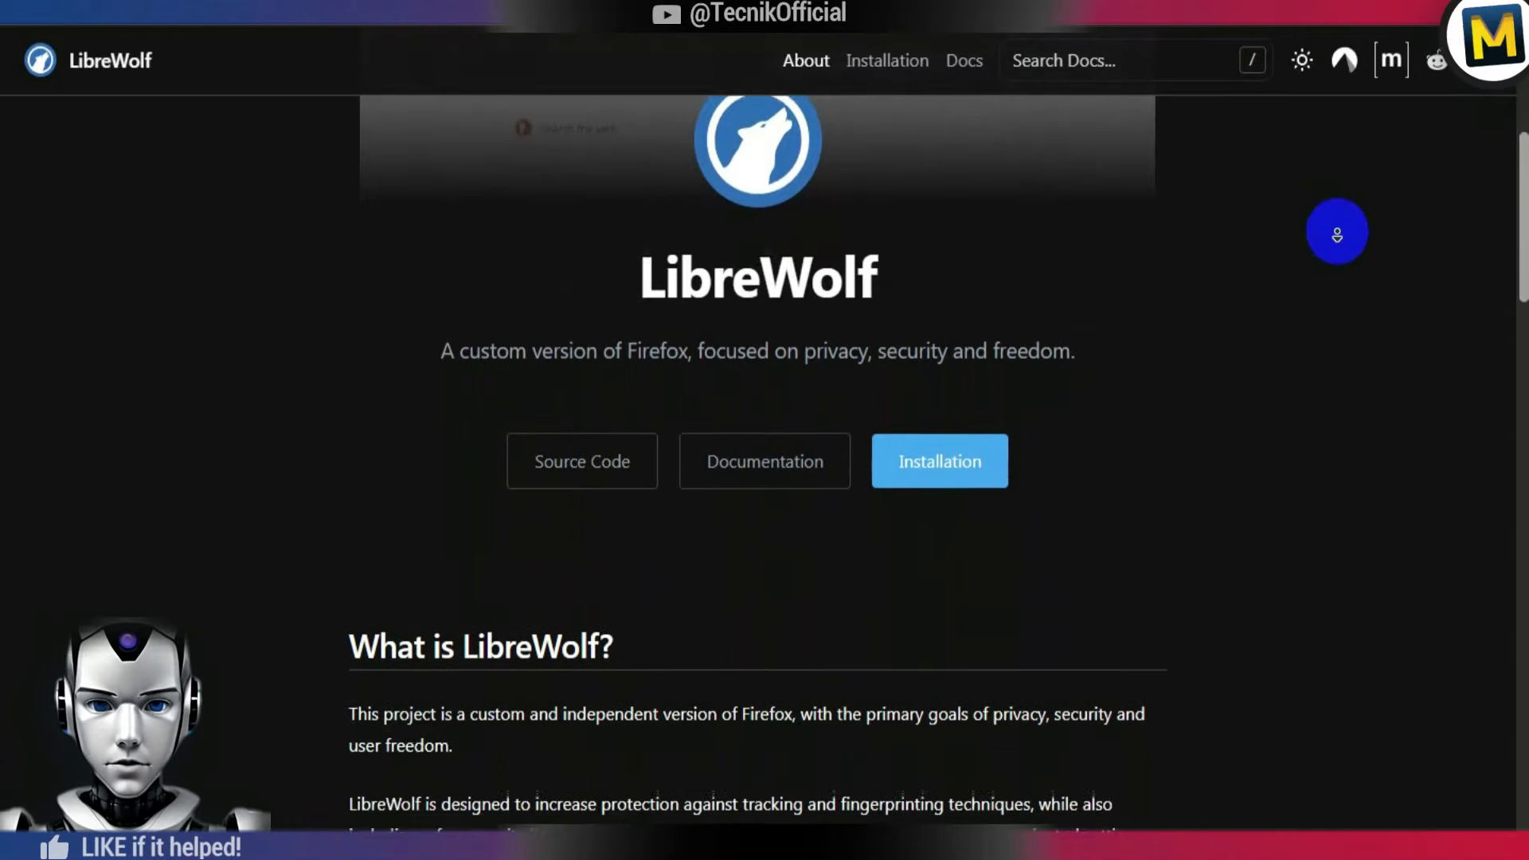
{"action": "scroll", "coordinate": [1337, 233], "scroll_direction": "down", "scroll_amount": 3}
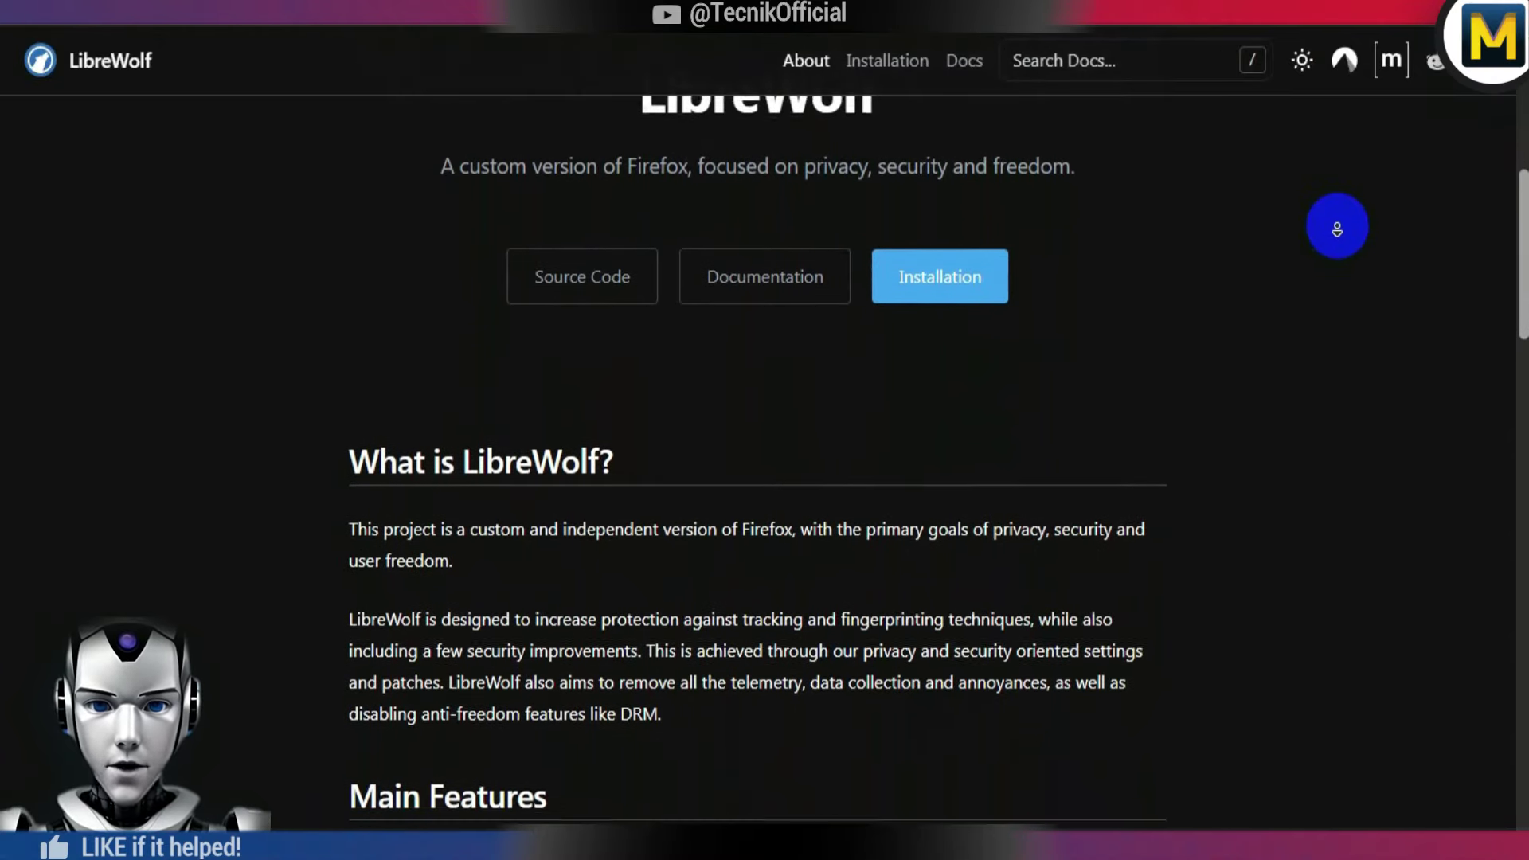
{"action": "scroll", "coordinate": [1337, 228], "scroll_direction": "down", "scroll_amount": 3}
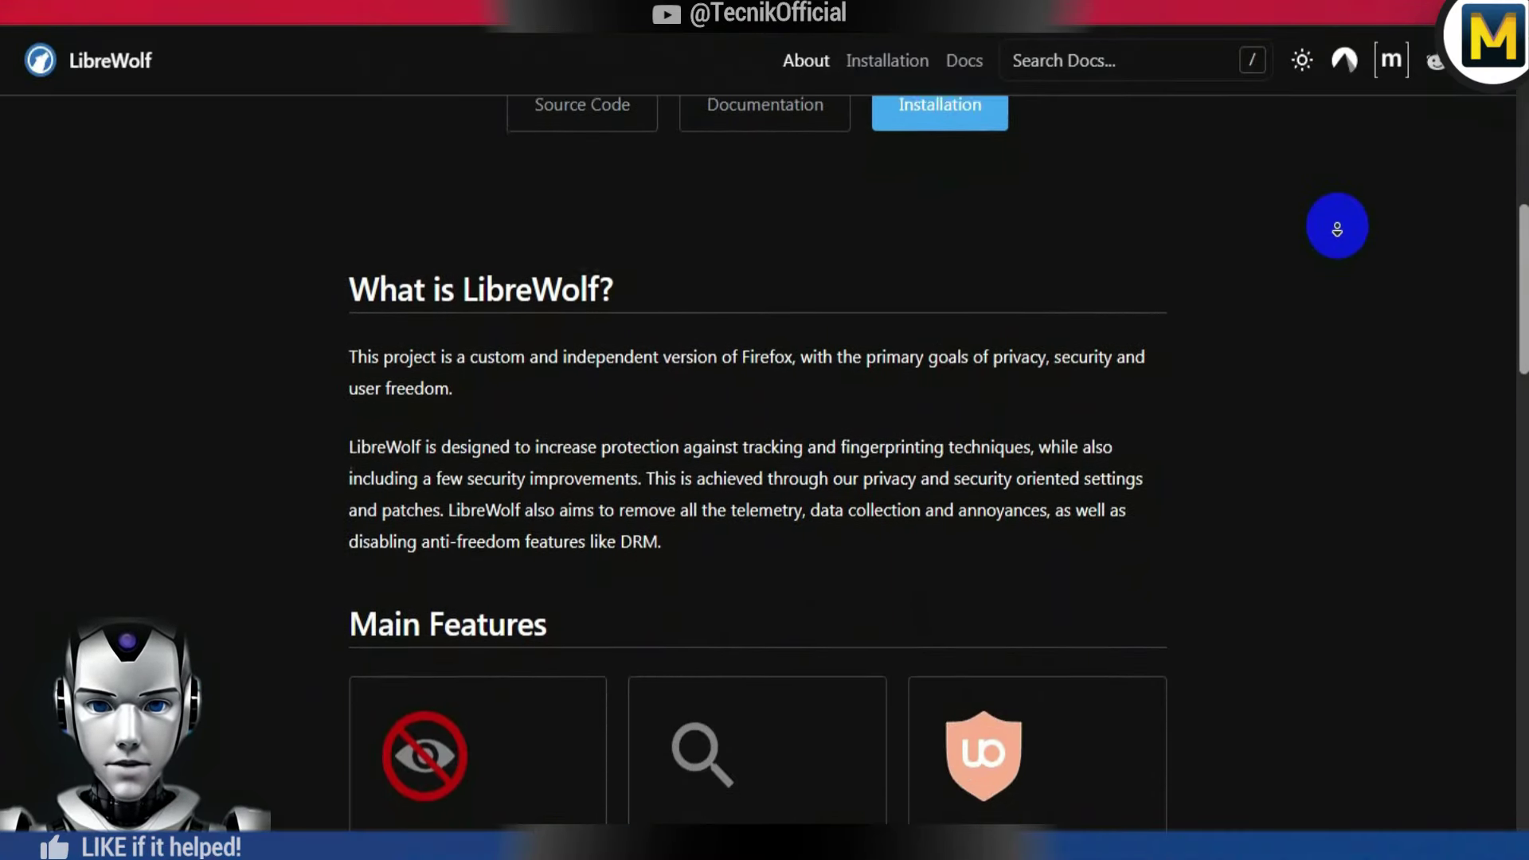
{"action": "scroll", "coordinate": [1337, 228], "scroll_direction": "down", "scroll_amount": 3}
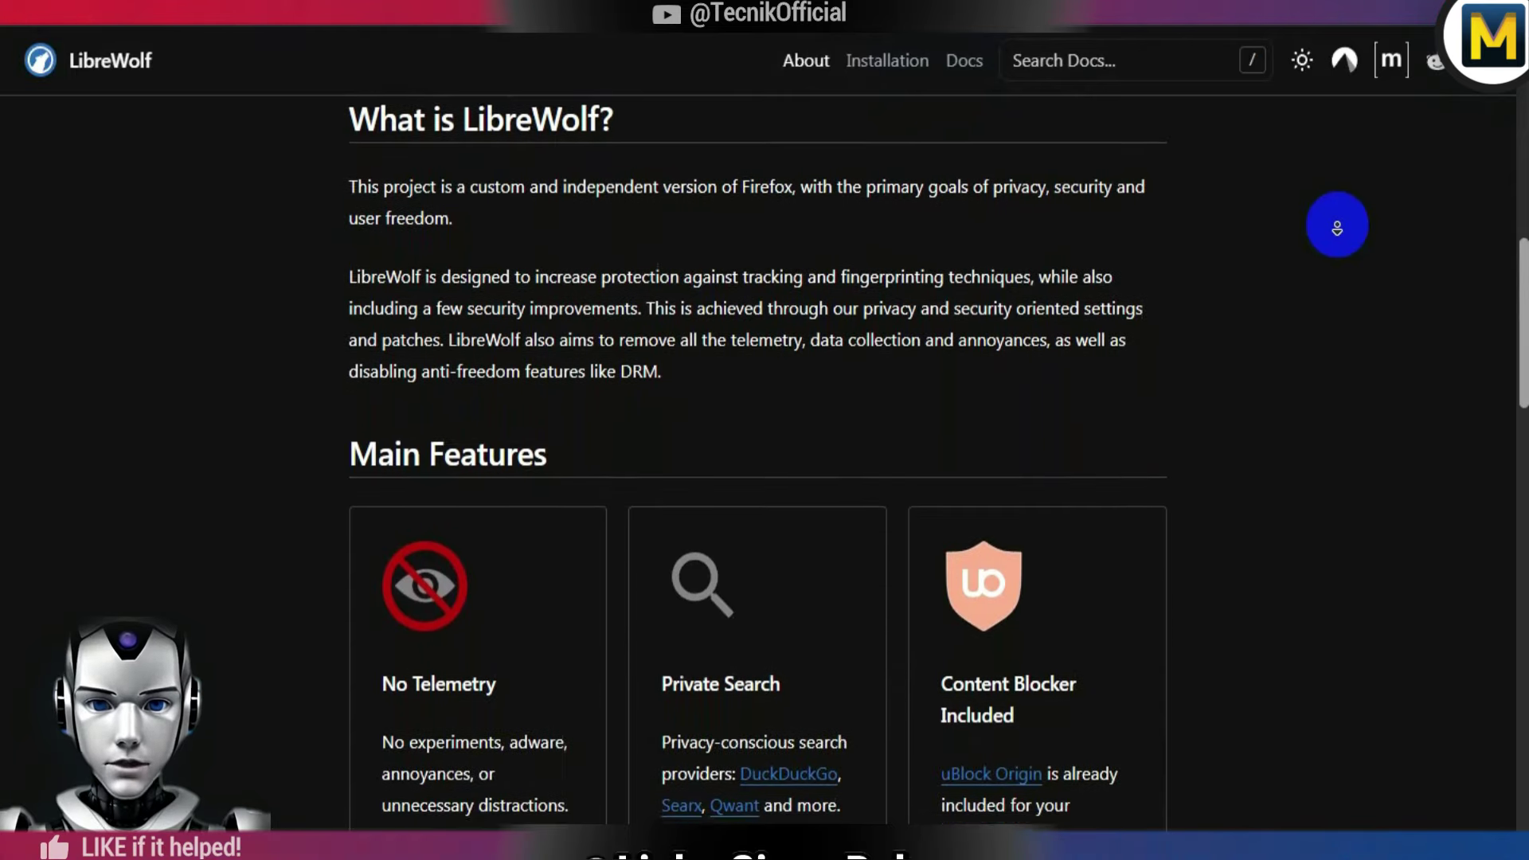
{"action": "scroll", "coordinate": [1337, 228], "scroll_direction": "down", "scroll_amount": 3}
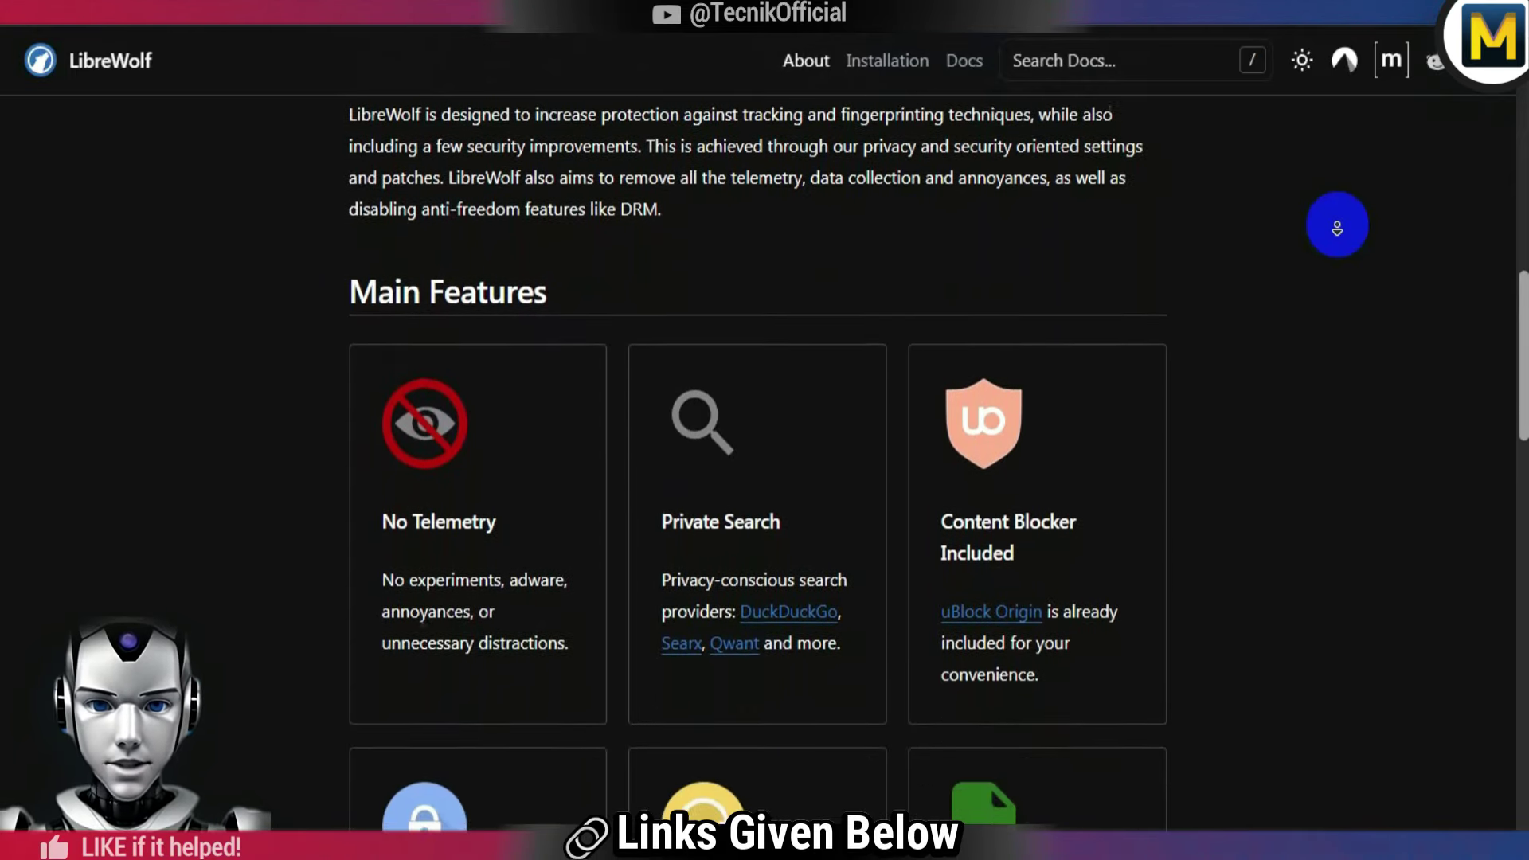
{"action": "scroll", "coordinate": [1337, 229], "scroll_direction": "down", "scroll_amount": 3}
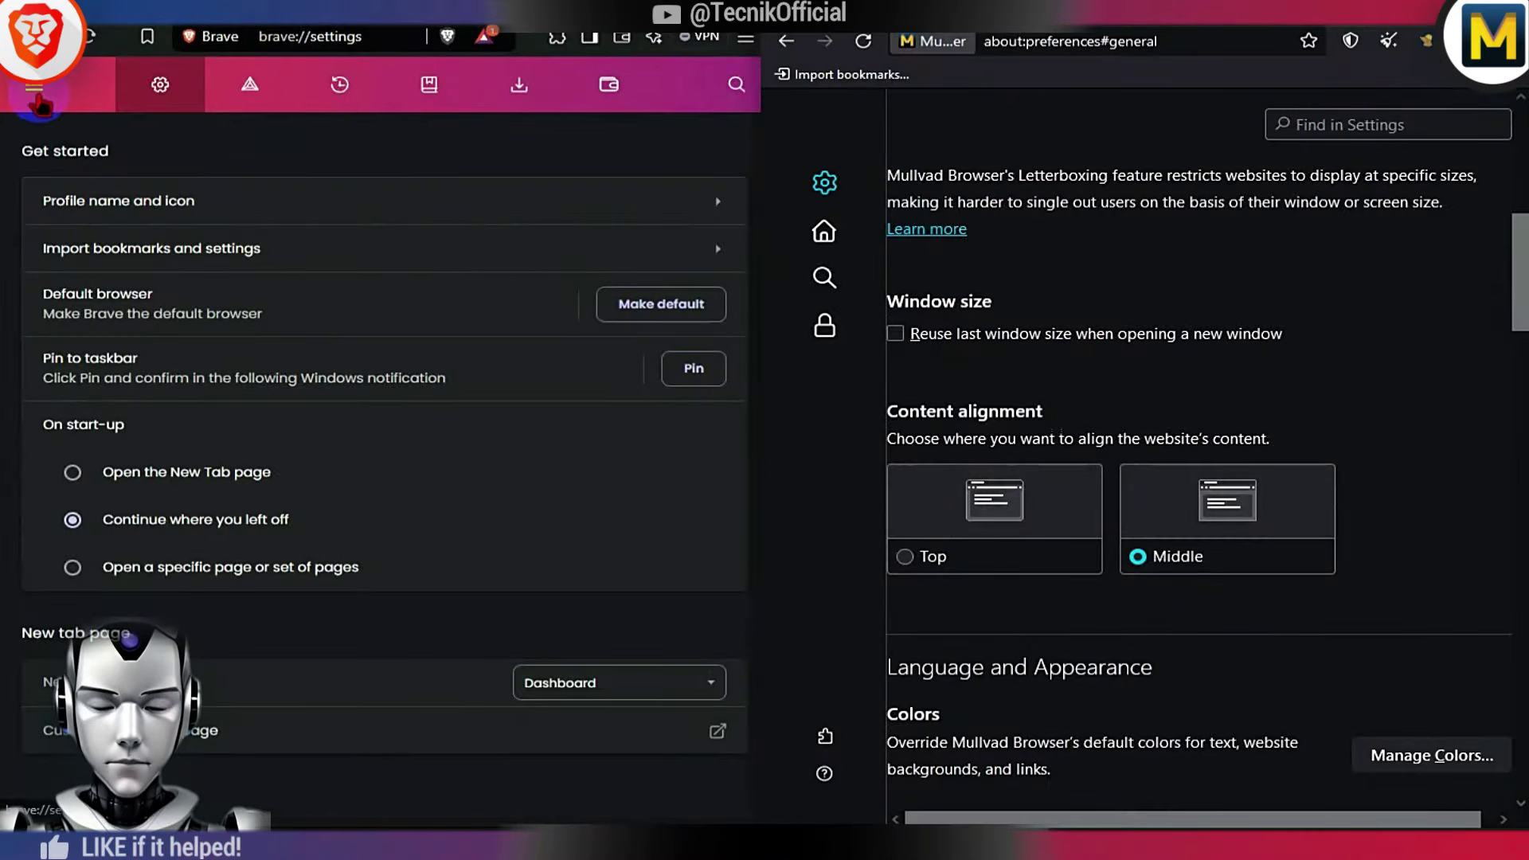
Open Brave's Shields settings, choose Aggressive for trackers and ads blocking, and review the remaining Shields options
{"action": "left_click", "coordinate": [28, 94]}
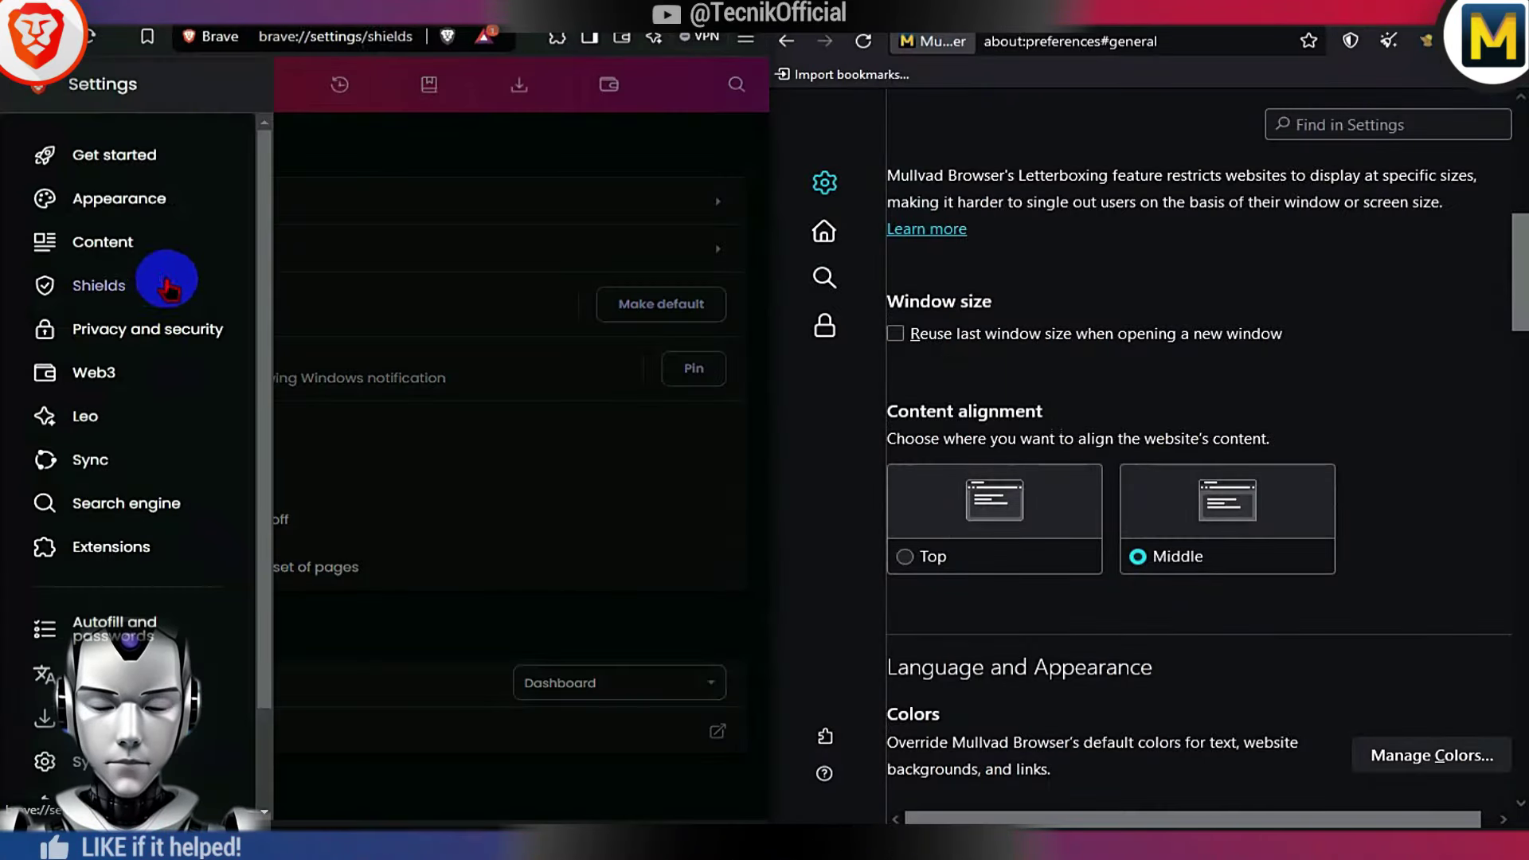
{"action": "left_click", "coordinate": [99, 285]}
{"action": "left_click", "coordinate": [605, 414]}
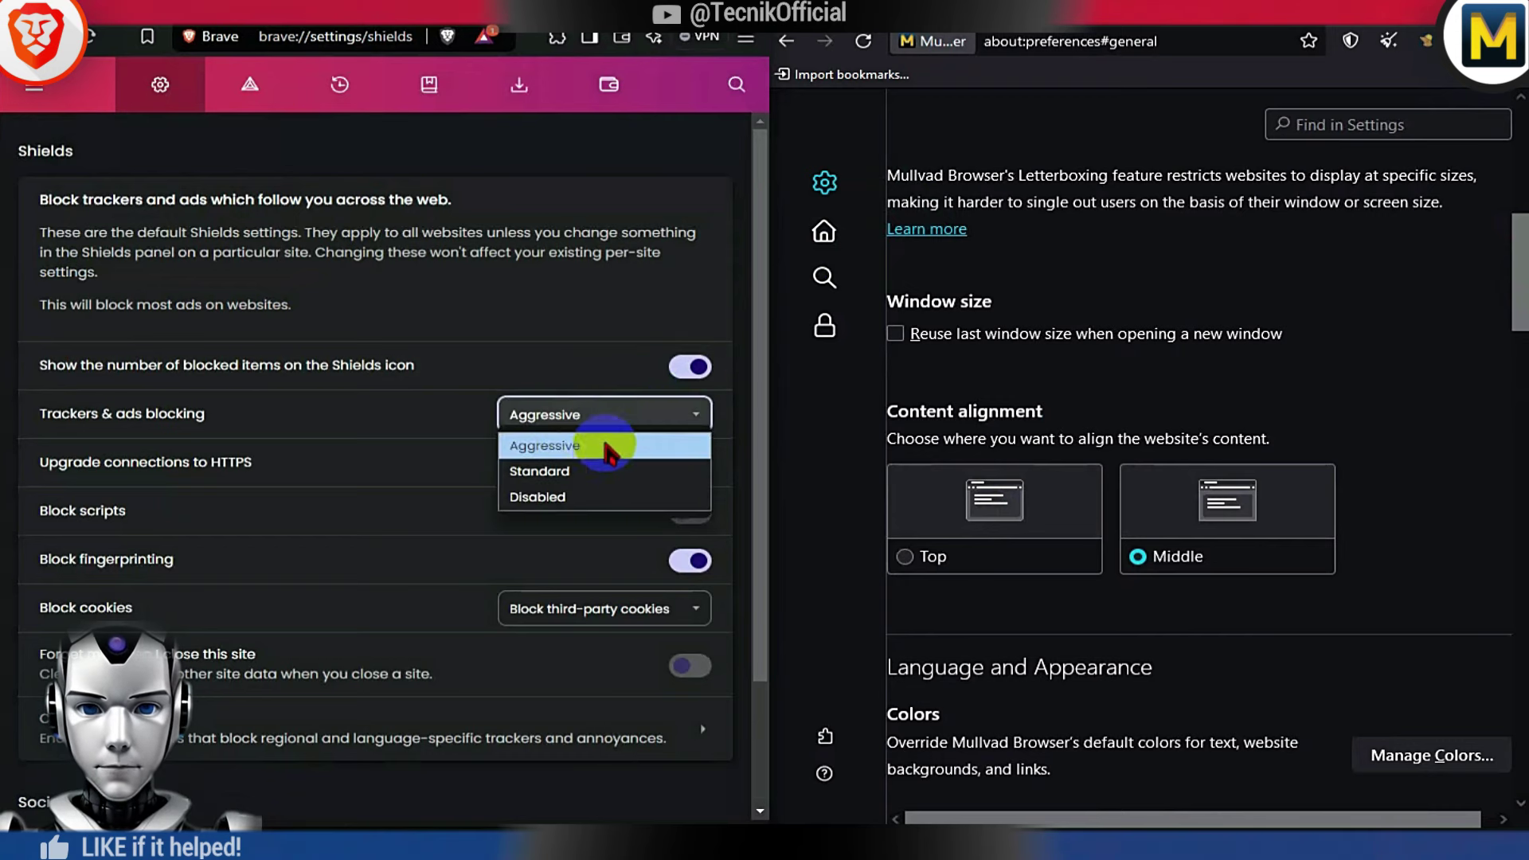
{"action": "left_click", "coordinate": [593, 444]}
{"action": "left_click_drag", "start_coordinate": [768, 467], "coordinate": [766, 549]}
{"action": "scroll", "coordinate": [755, 374], "scroll_direction": "up", "scroll_amount": 2}
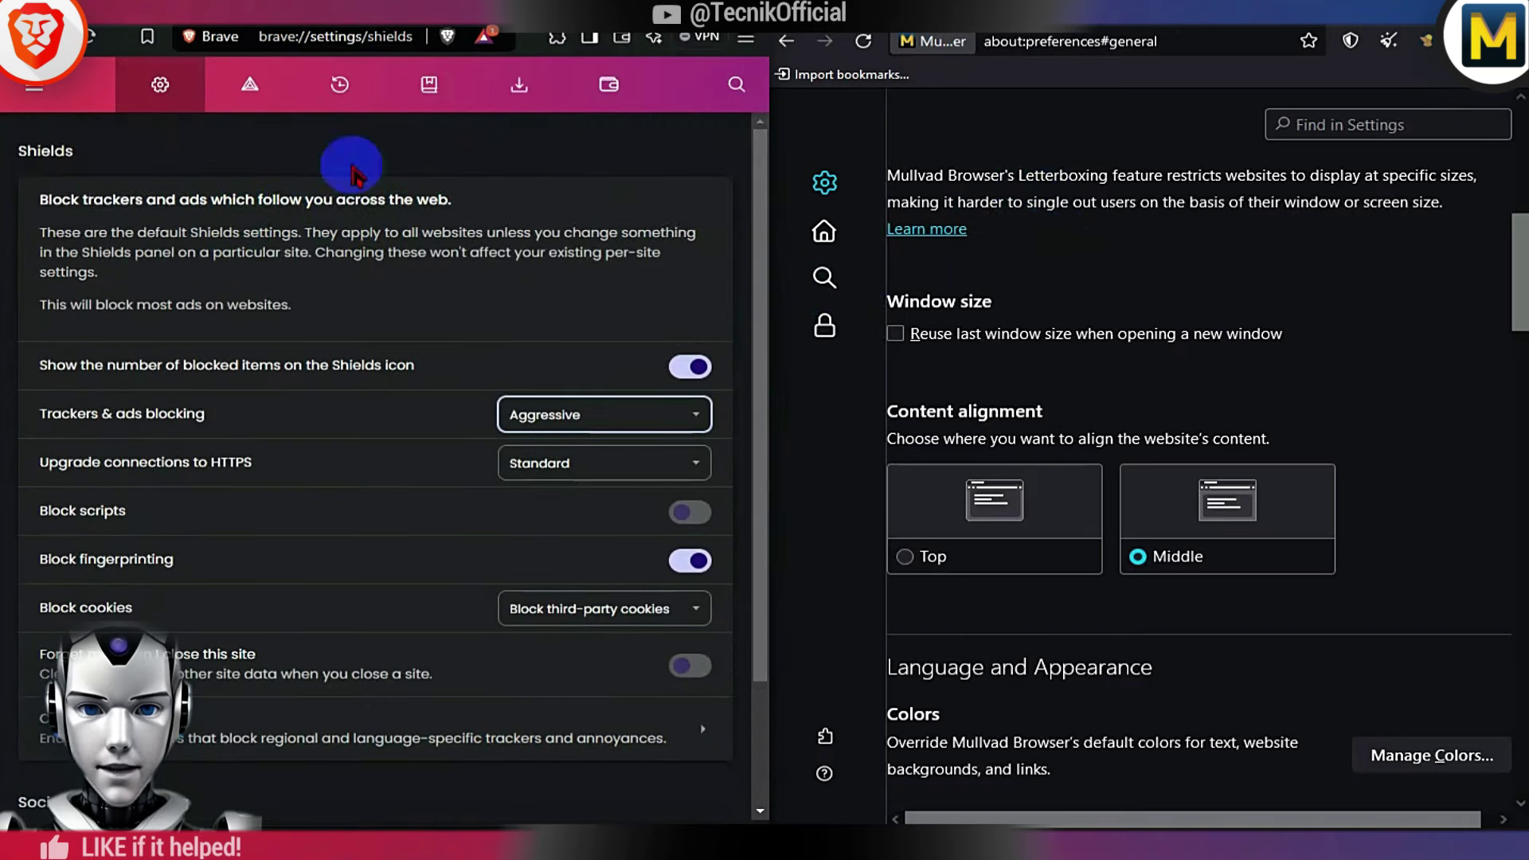
Review Mullvad Browser's home, search and privacy settings, including the security level and secure DNS protection options
{"action": "left_click", "coordinate": [824, 231]}
{"action": "left_click", "coordinate": [824, 277]}
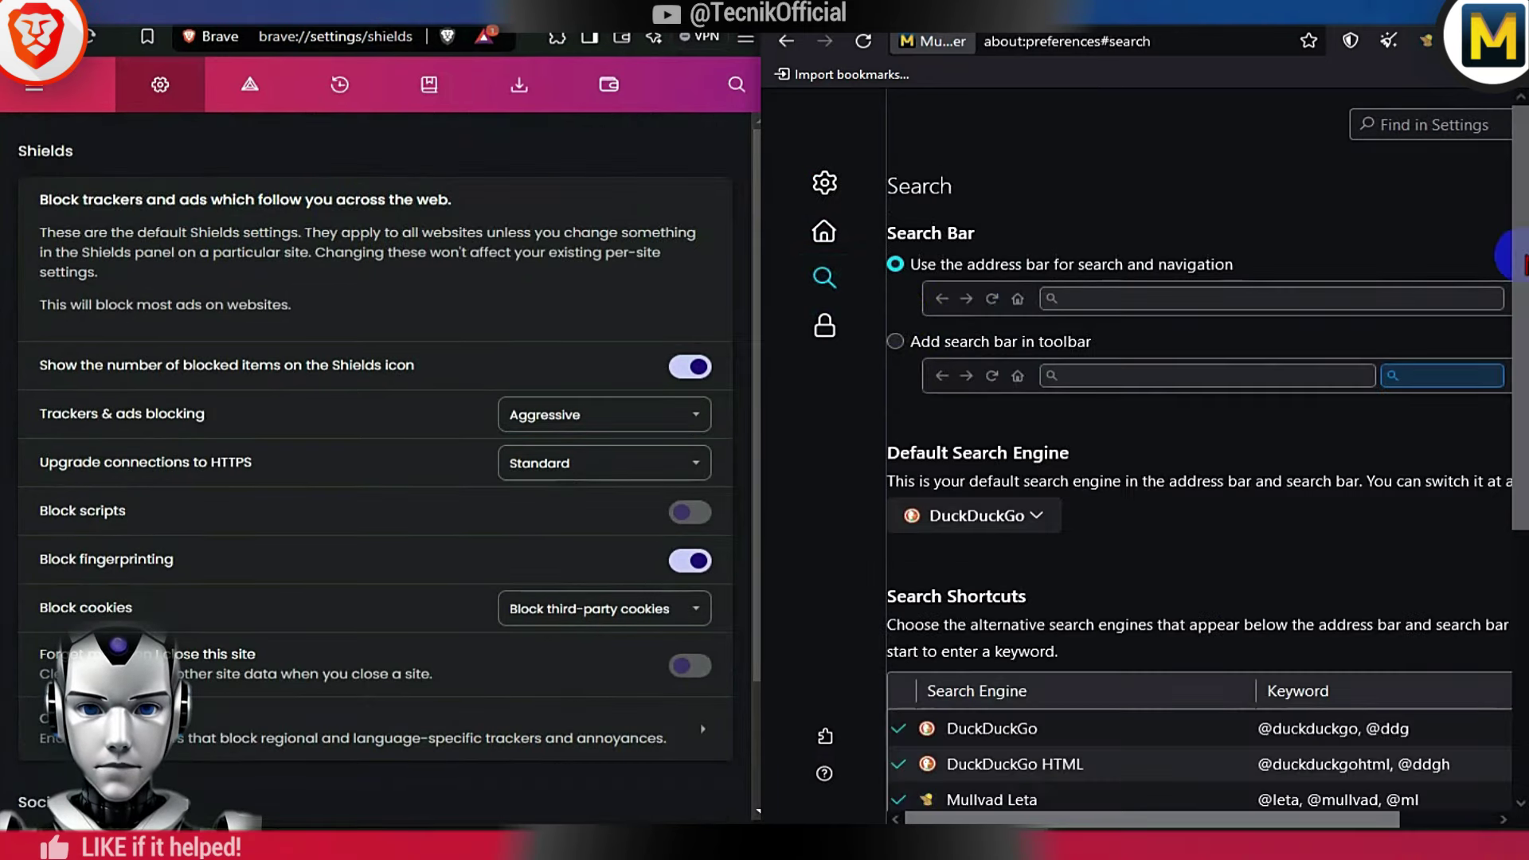
{"action": "scroll", "coordinate": [1107, 382], "scroll_direction": "down", "scroll_amount": 5}
{"action": "left_click", "coordinate": [825, 325]}
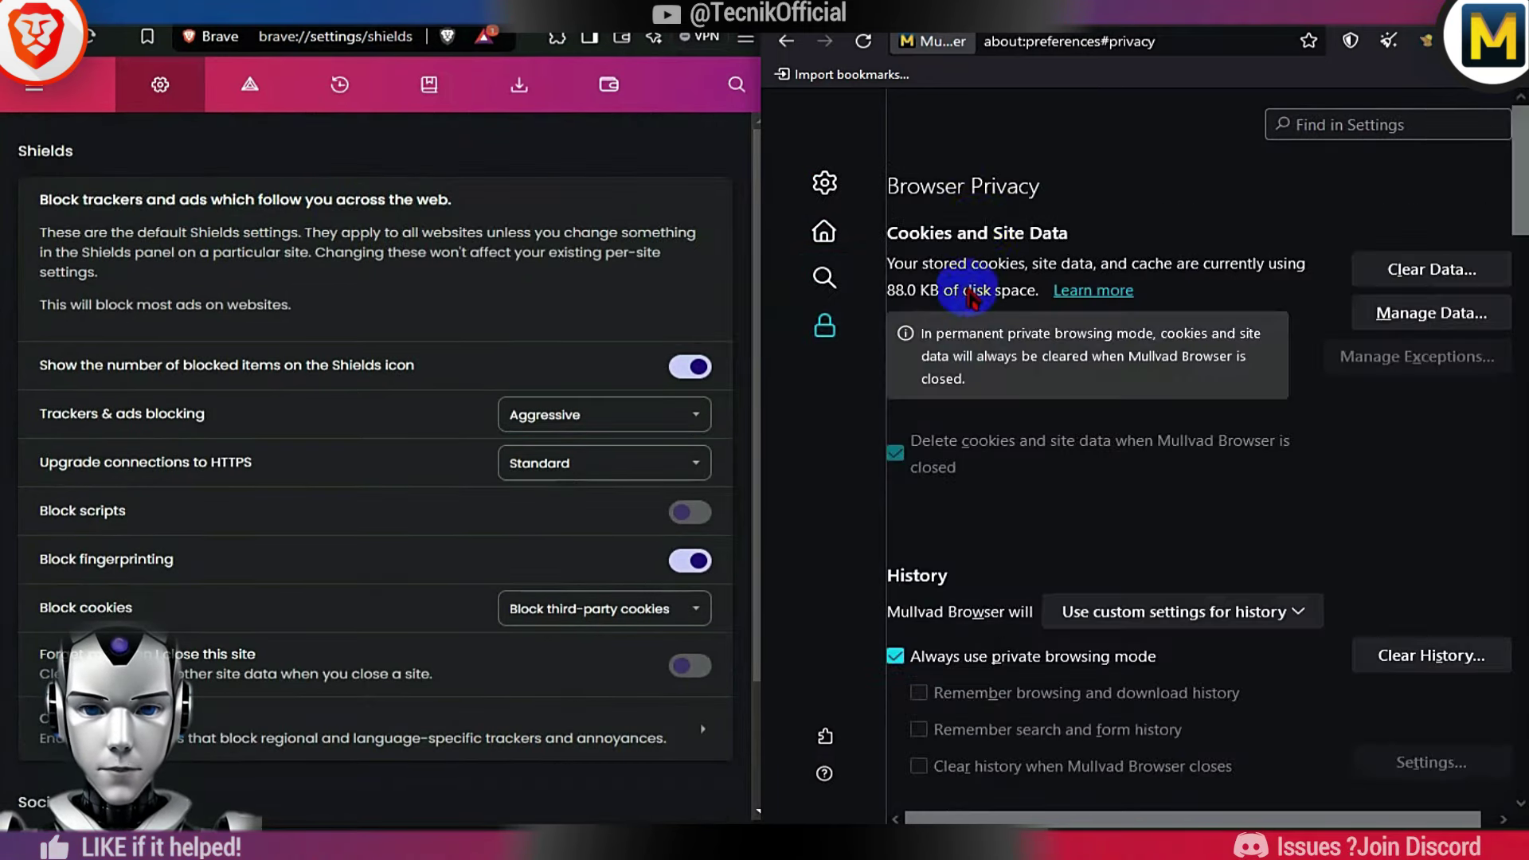
{"action": "left_click_drag", "start_coordinate": [1515, 207], "coordinate": [1517, 470]}
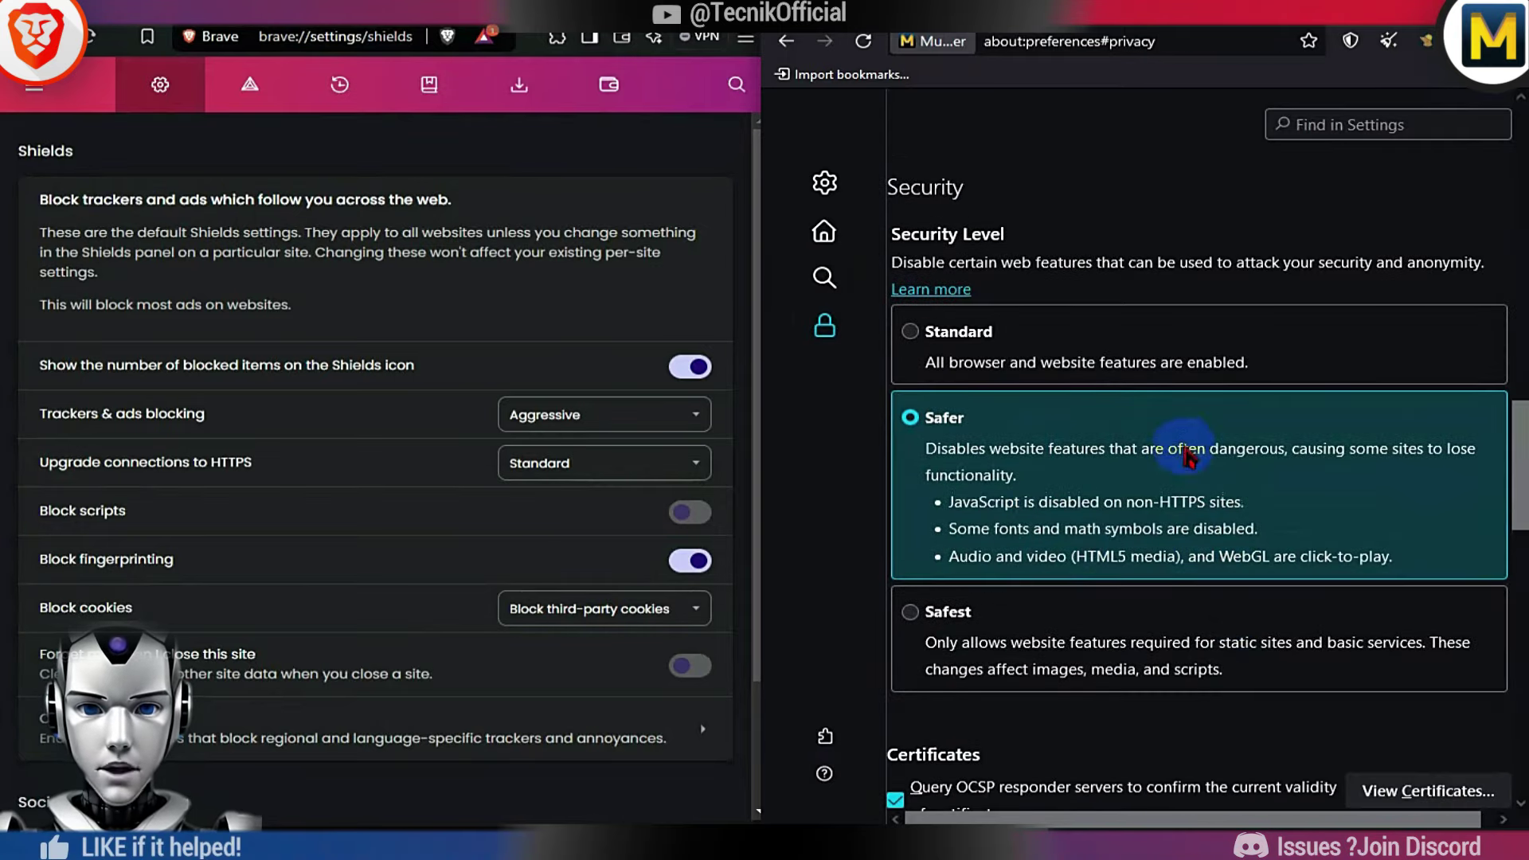
{"action": "left_click_drag", "start_coordinate": [1517, 469], "coordinate": [1518, 721]}
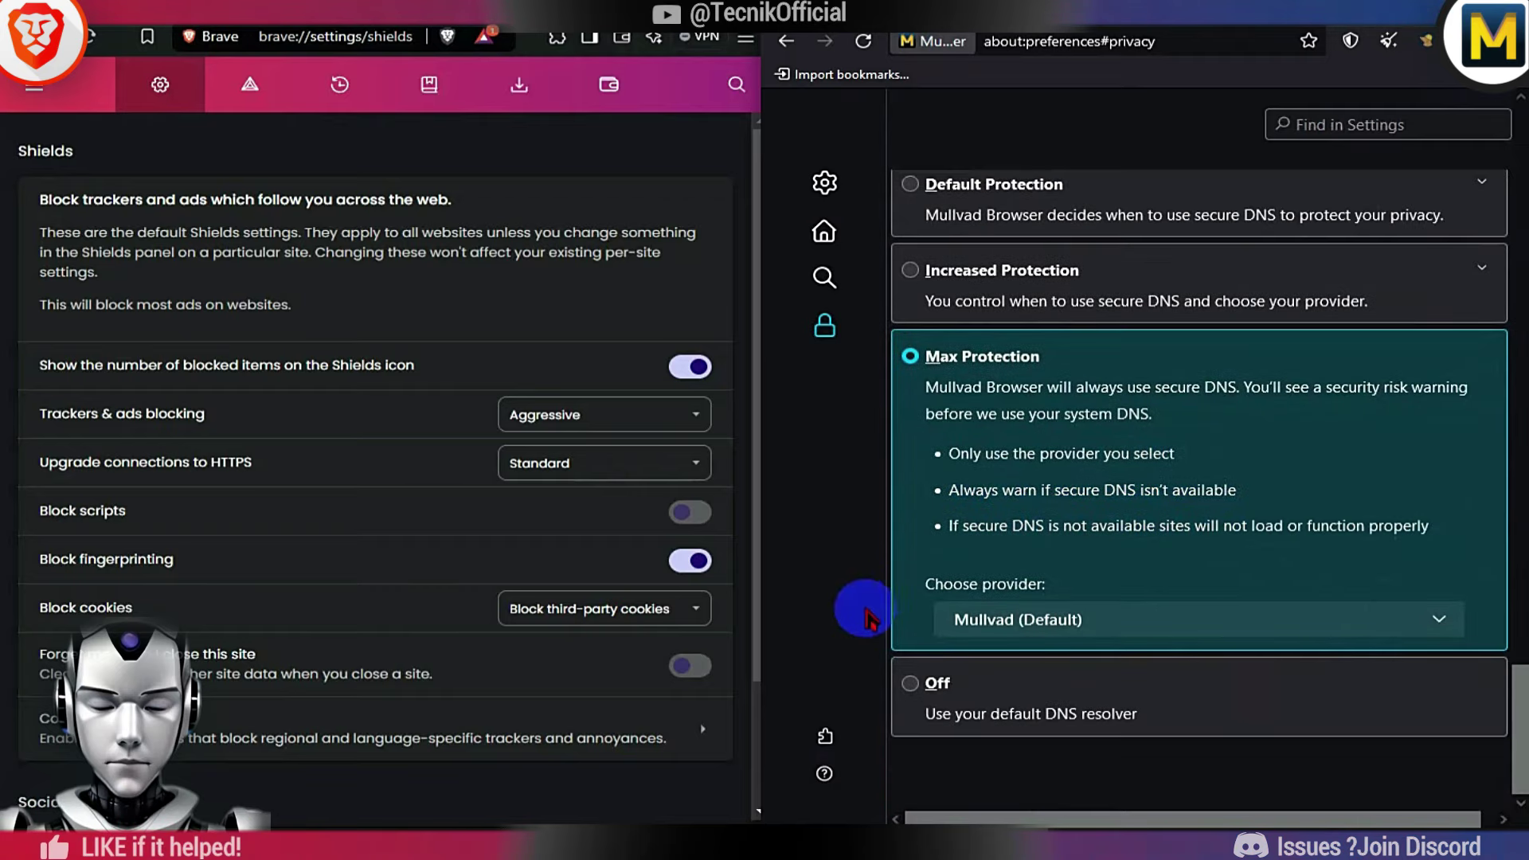
Open Mullvad Browser's add-ons manager and view its plugins, themes and preinstalled extensions
{"action": "left_click", "coordinate": [825, 736]}
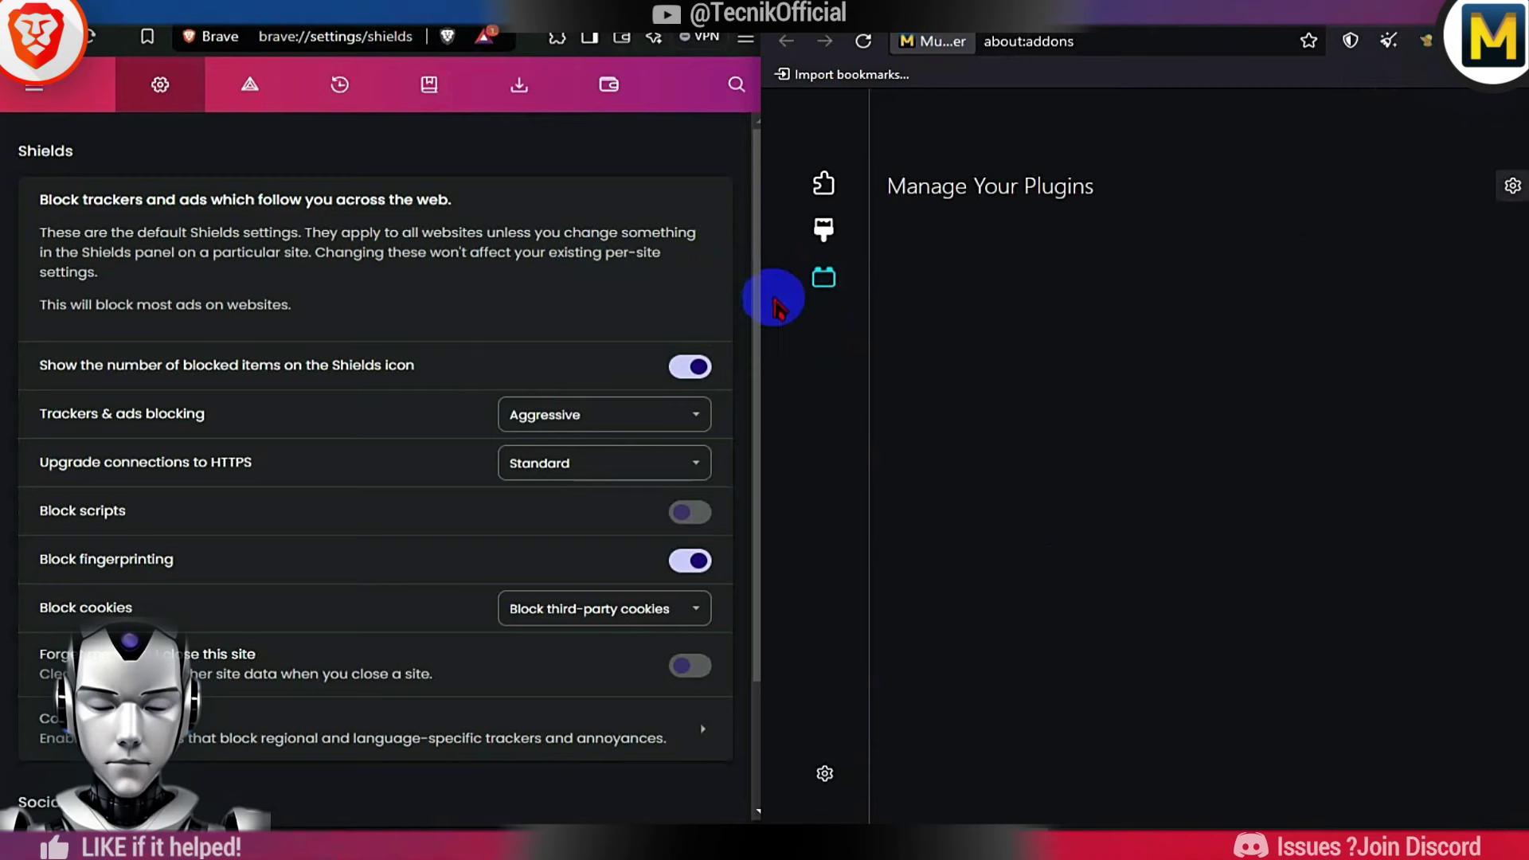
{"action": "left_click", "coordinate": [824, 187]}
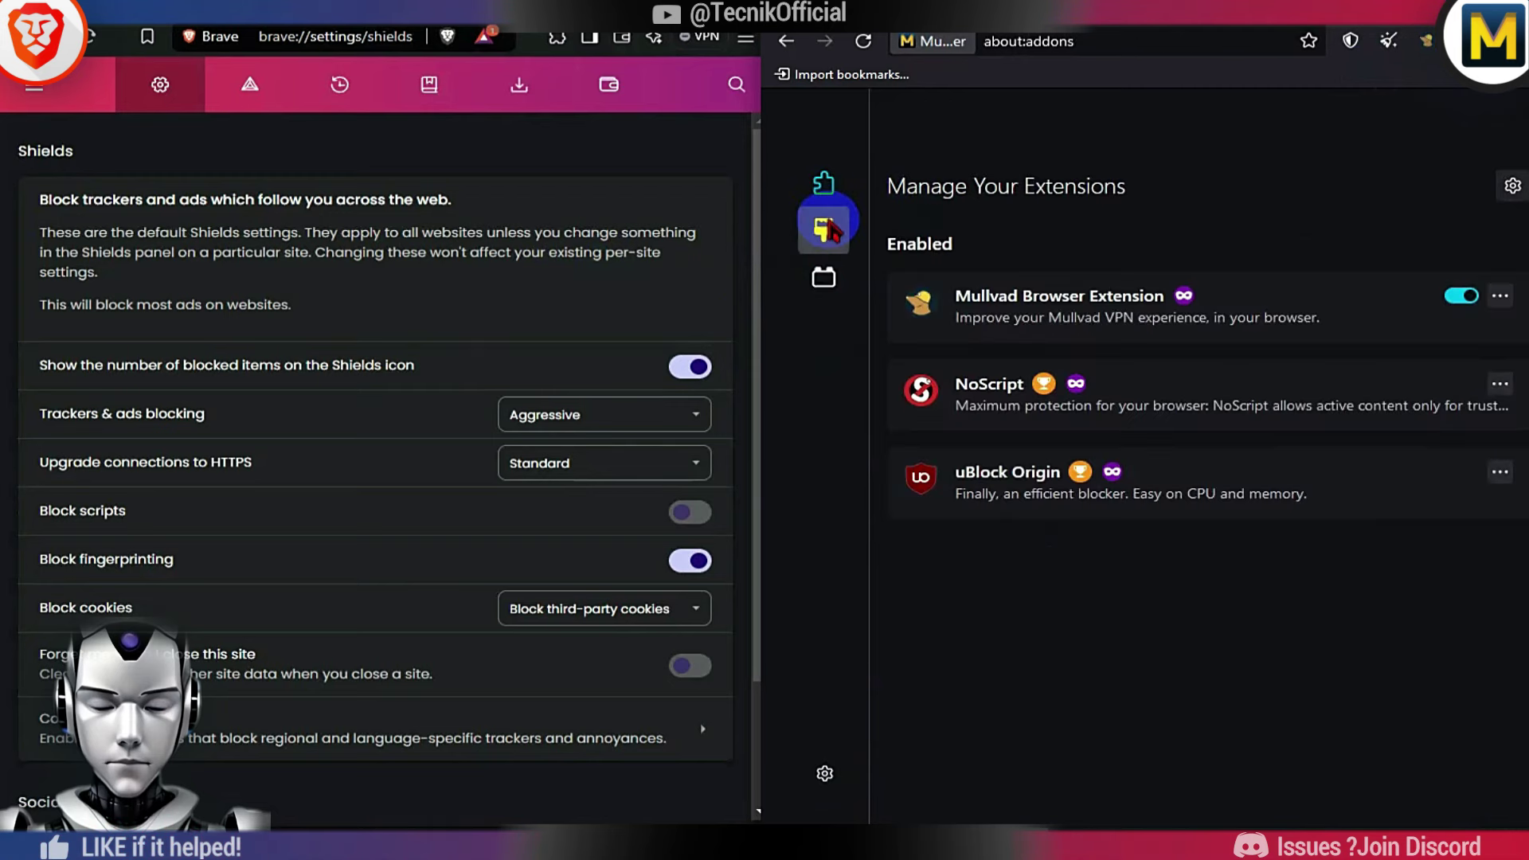
{"action": "left_click", "coordinate": [823, 229]}
{"action": "left_click", "coordinate": [825, 185]}
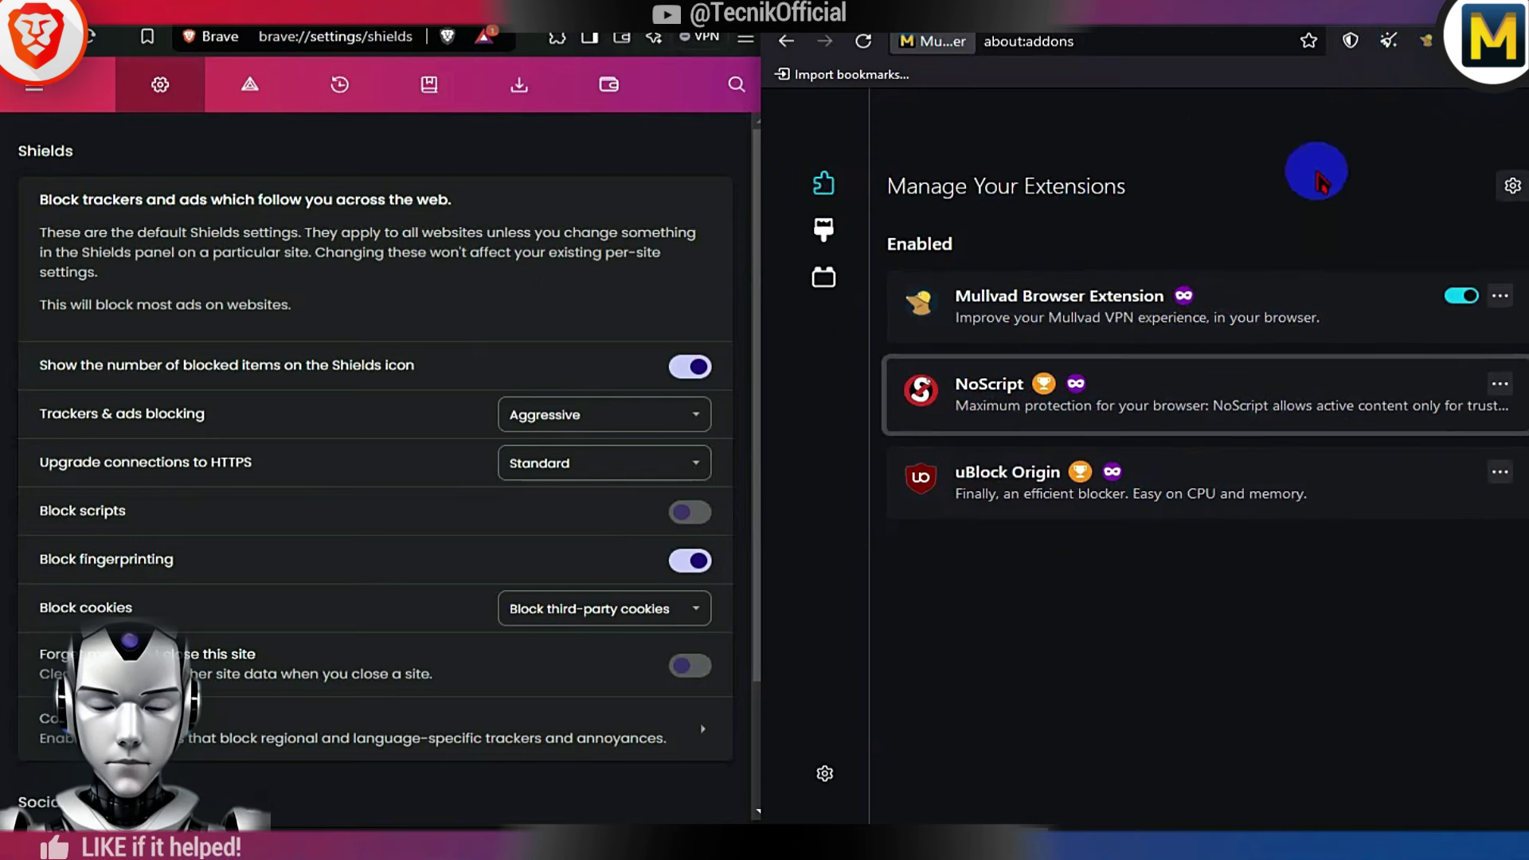
Check Mullvad Browser's security level shortcut and its identity reset prompt, cancelling the reset
{"action": "left_click", "coordinate": [1350, 42]}
{"action": "left_click", "coordinate": [1408, 132]}
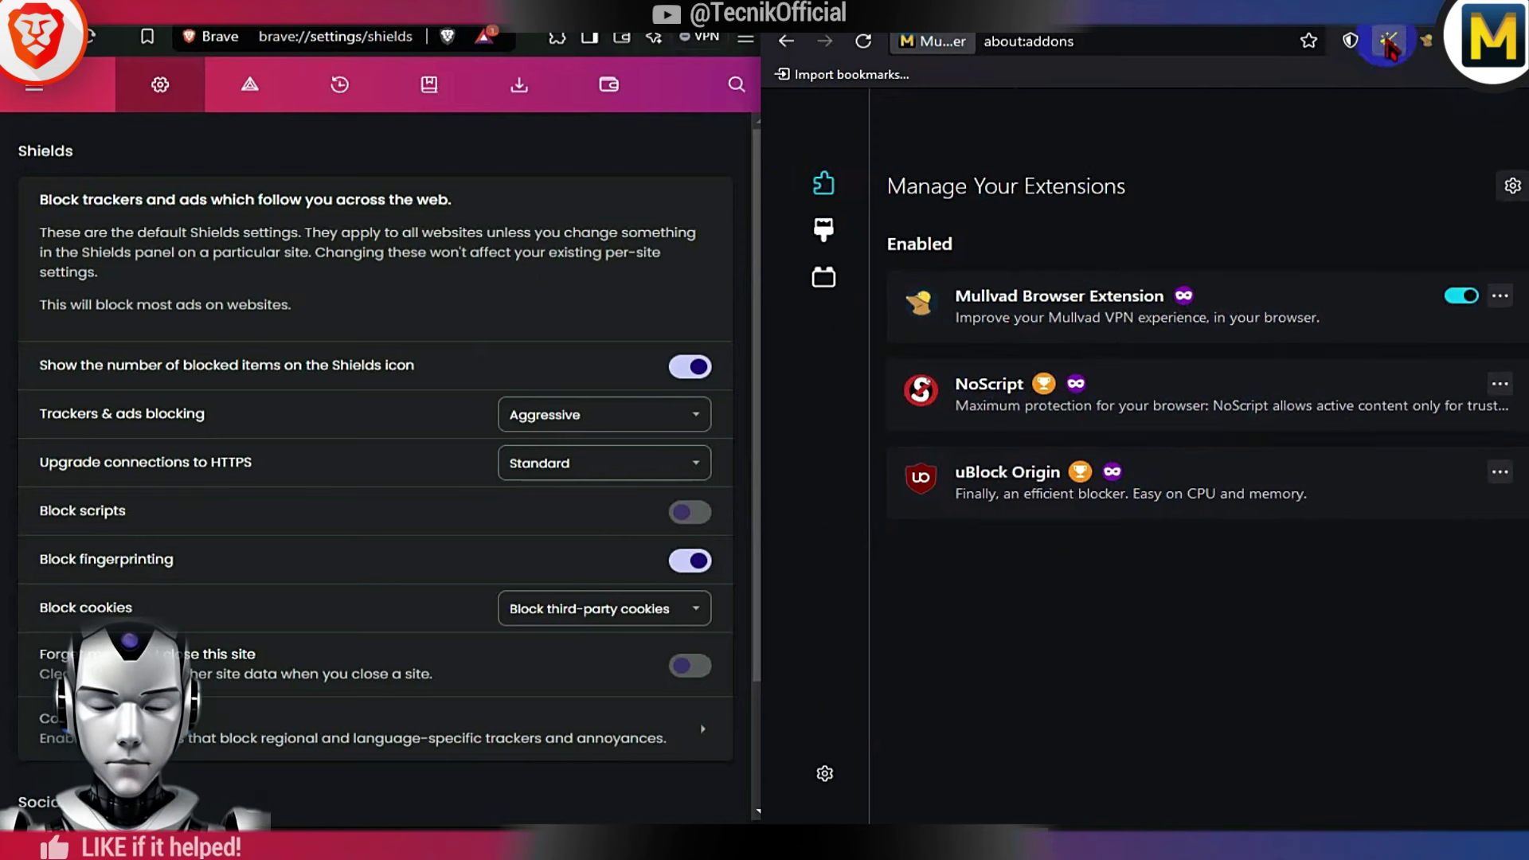
{"action": "left_click", "coordinate": [1385, 44]}
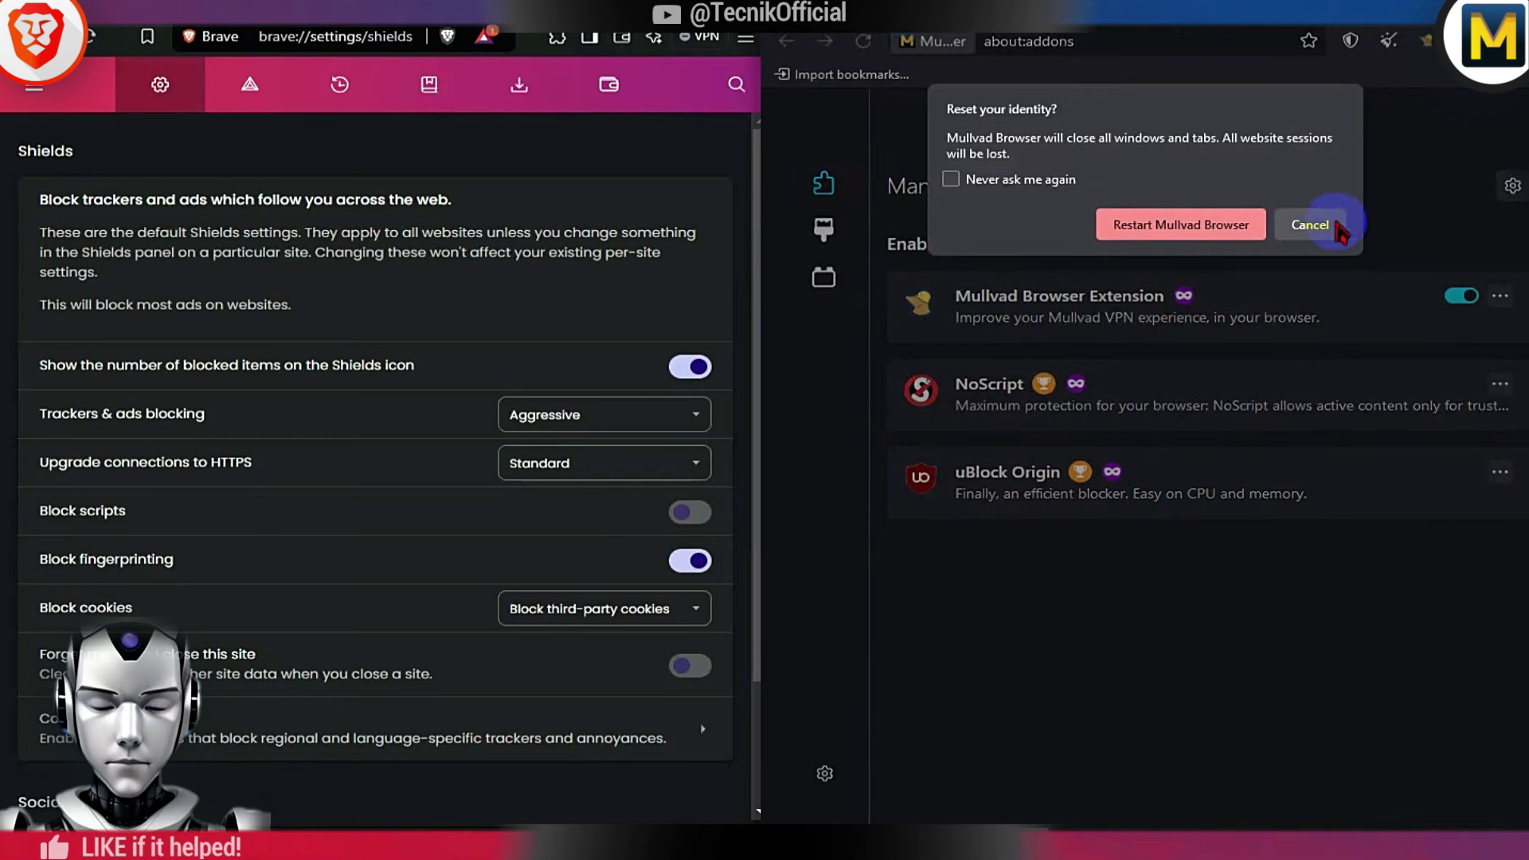
{"action": "left_click", "coordinate": [1311, 225]}
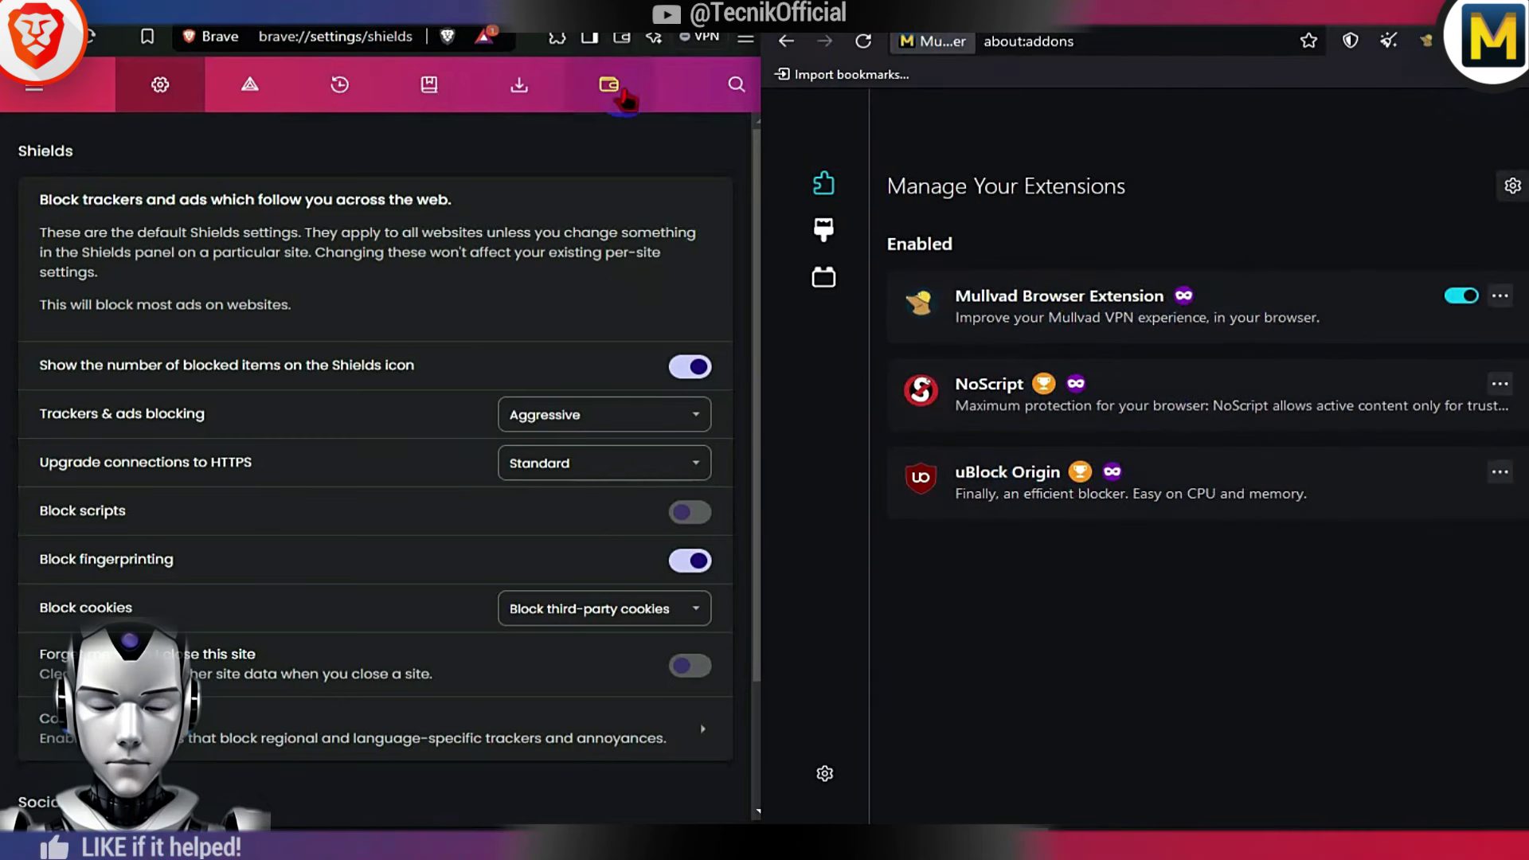
Look up Brave's private window with Tor option, view the Shields content filter lists, and return to Shields
{"action": "left_click", "coordinate": [746, 38]}
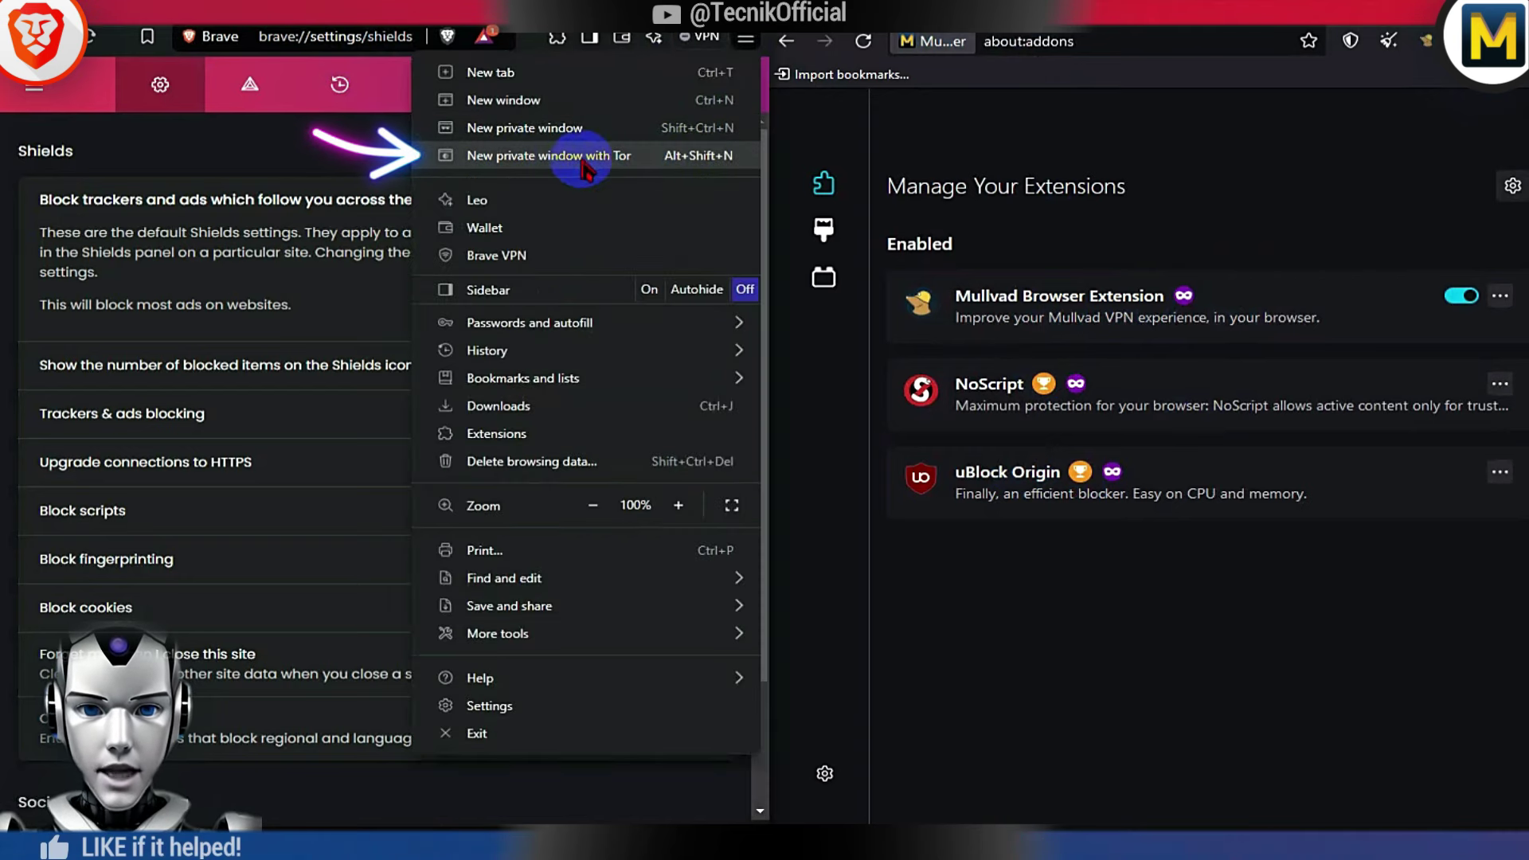
{"action": "left_click", "coordinate": [372, 181]}
{"action": "scroll", "coordinate": [386, 159], "scroll_direction": "down", "scroll_amount": 2}
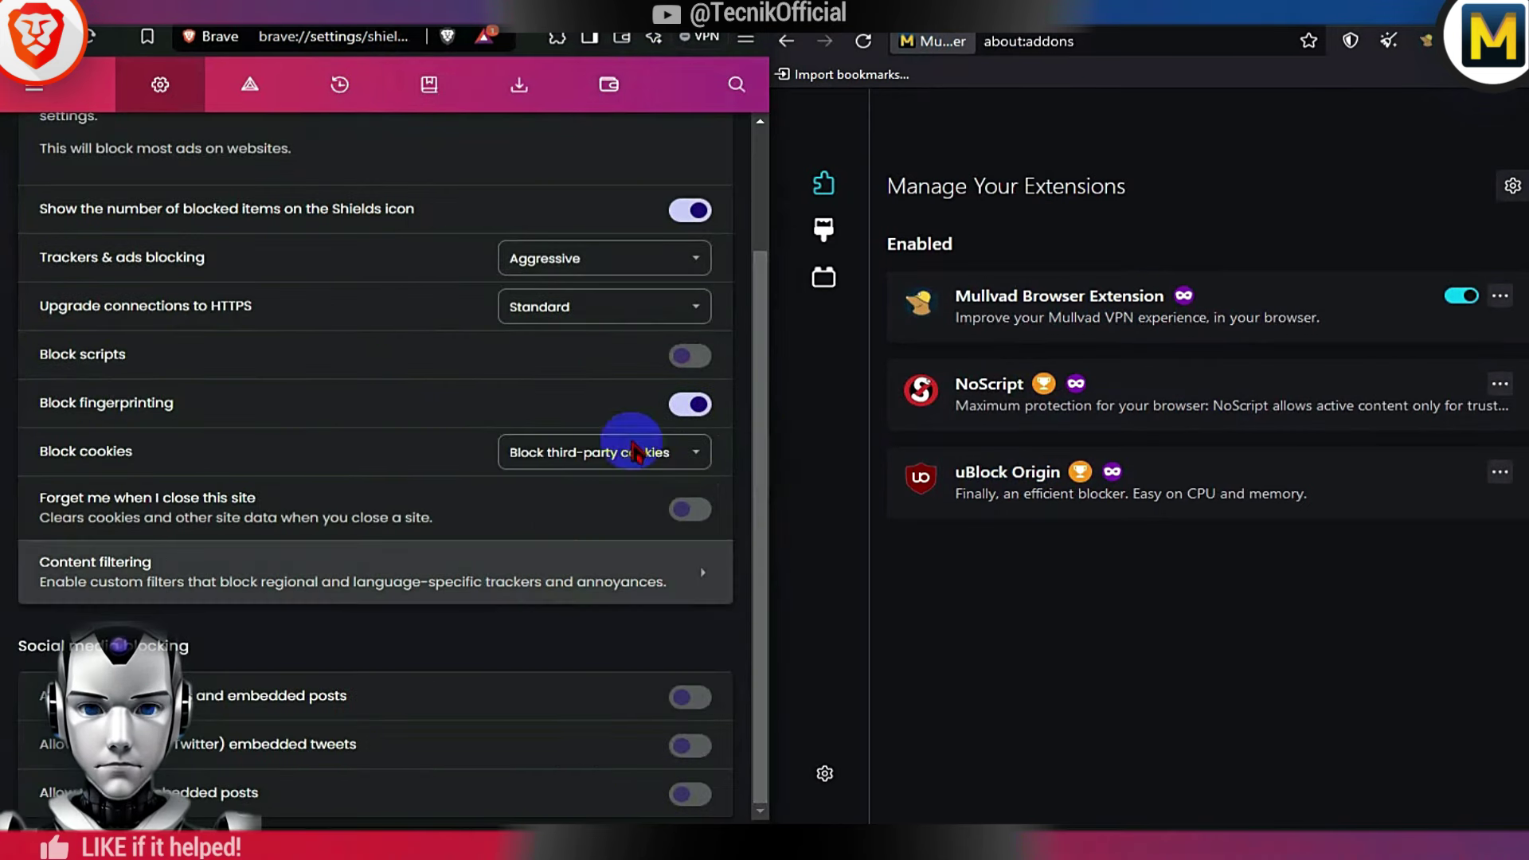
{"action": "left_click", "coordinate": [633, 570]}
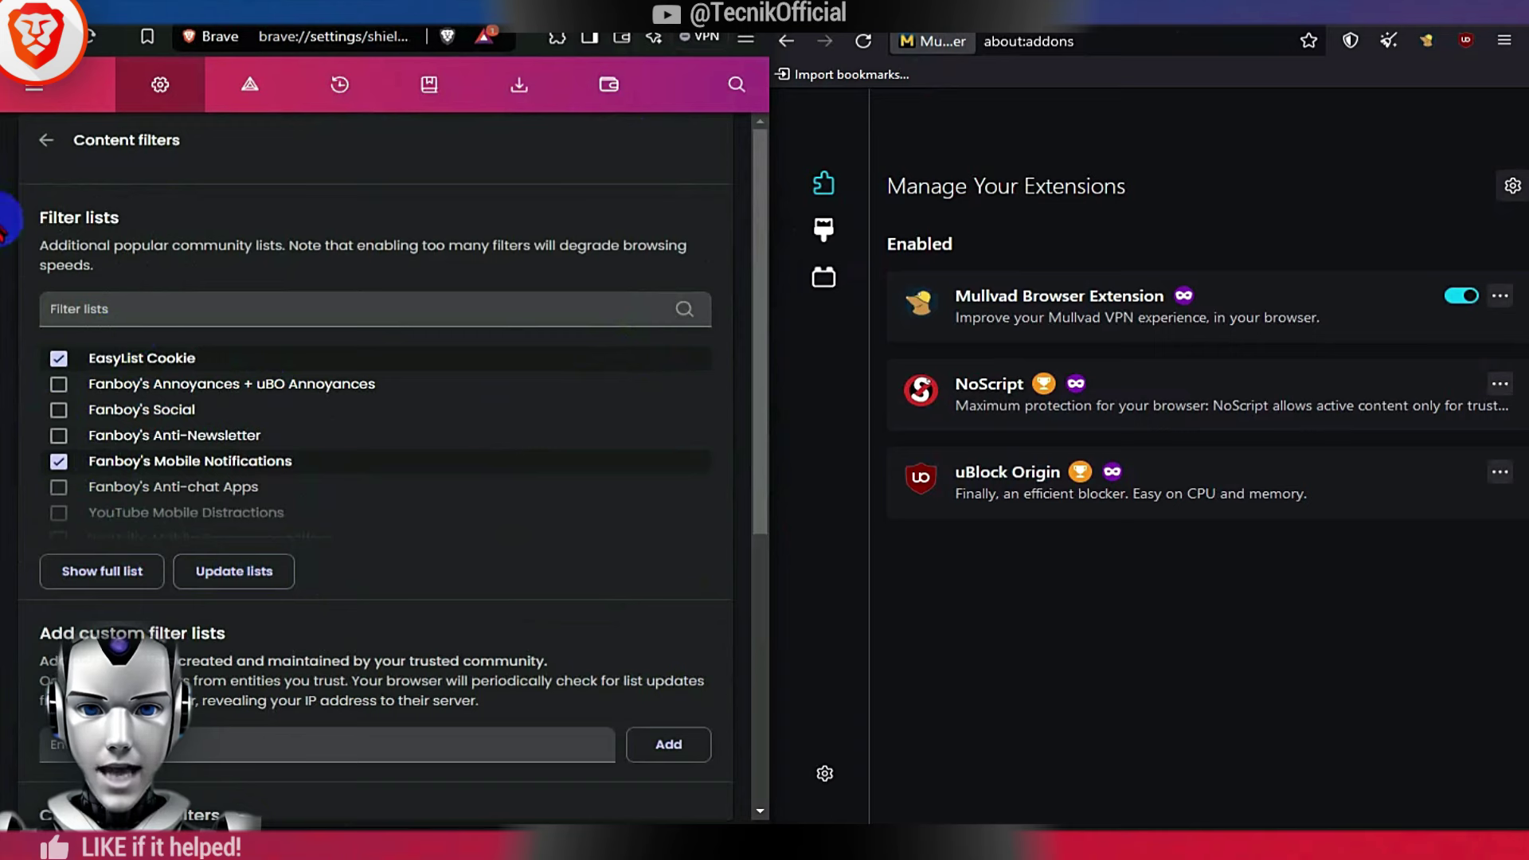
{"action": "left_click", "coordinate": [56, 147]}
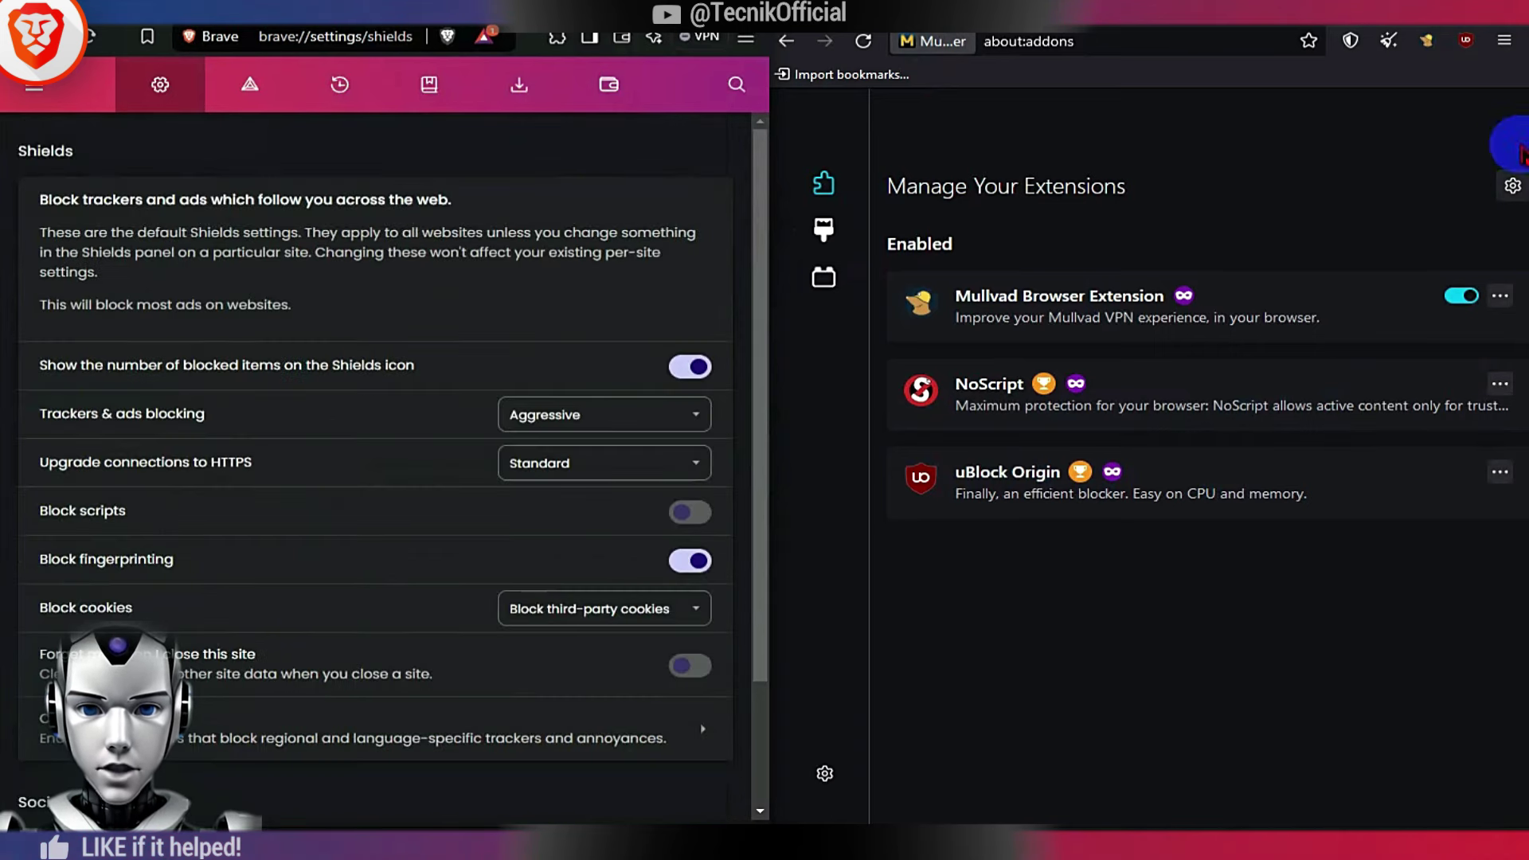
Open the uBlock Origin options in Mullvad Browser and examine the enabled filter lists
{"action": "left_click", "coordinate": [1499, 471]}
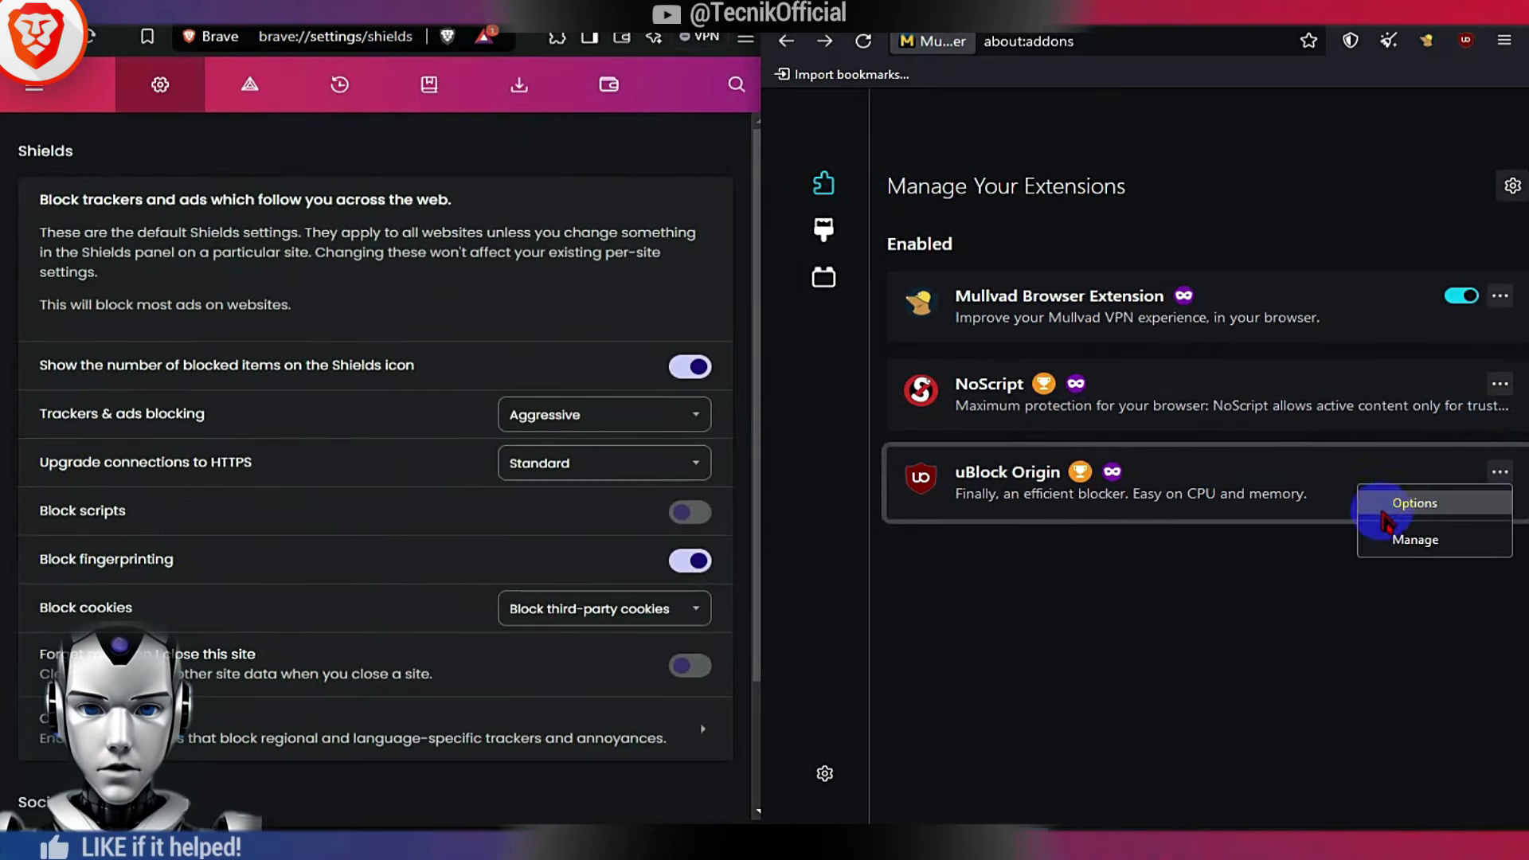
{"action": "left_click", "coordinate": [1385, 508]}
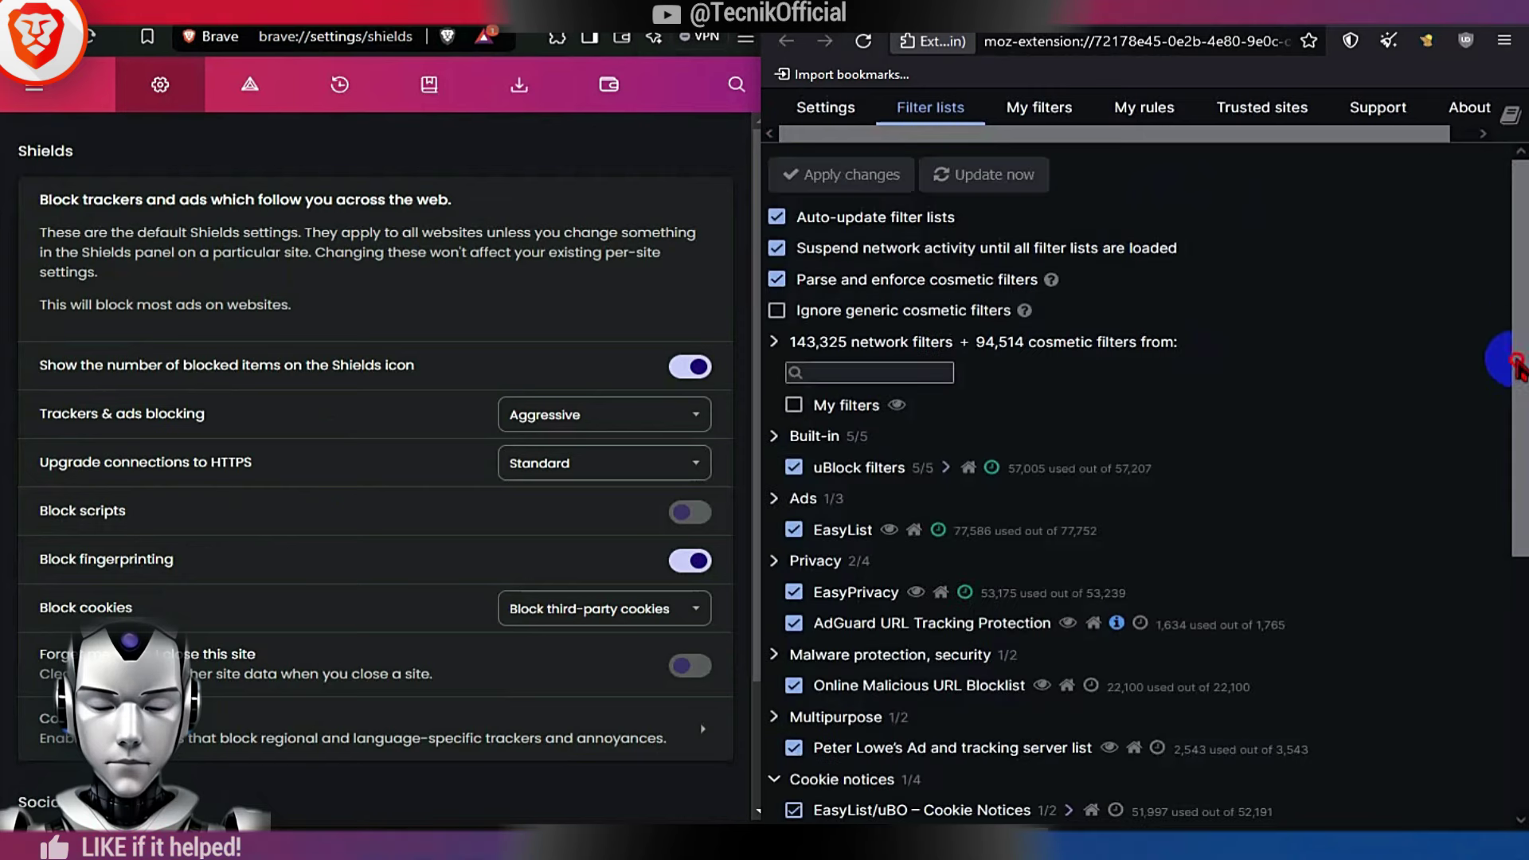
{"action": "left_click_drag", "start_coordinate": [1506, 358], "coordinate": [801, 678]}
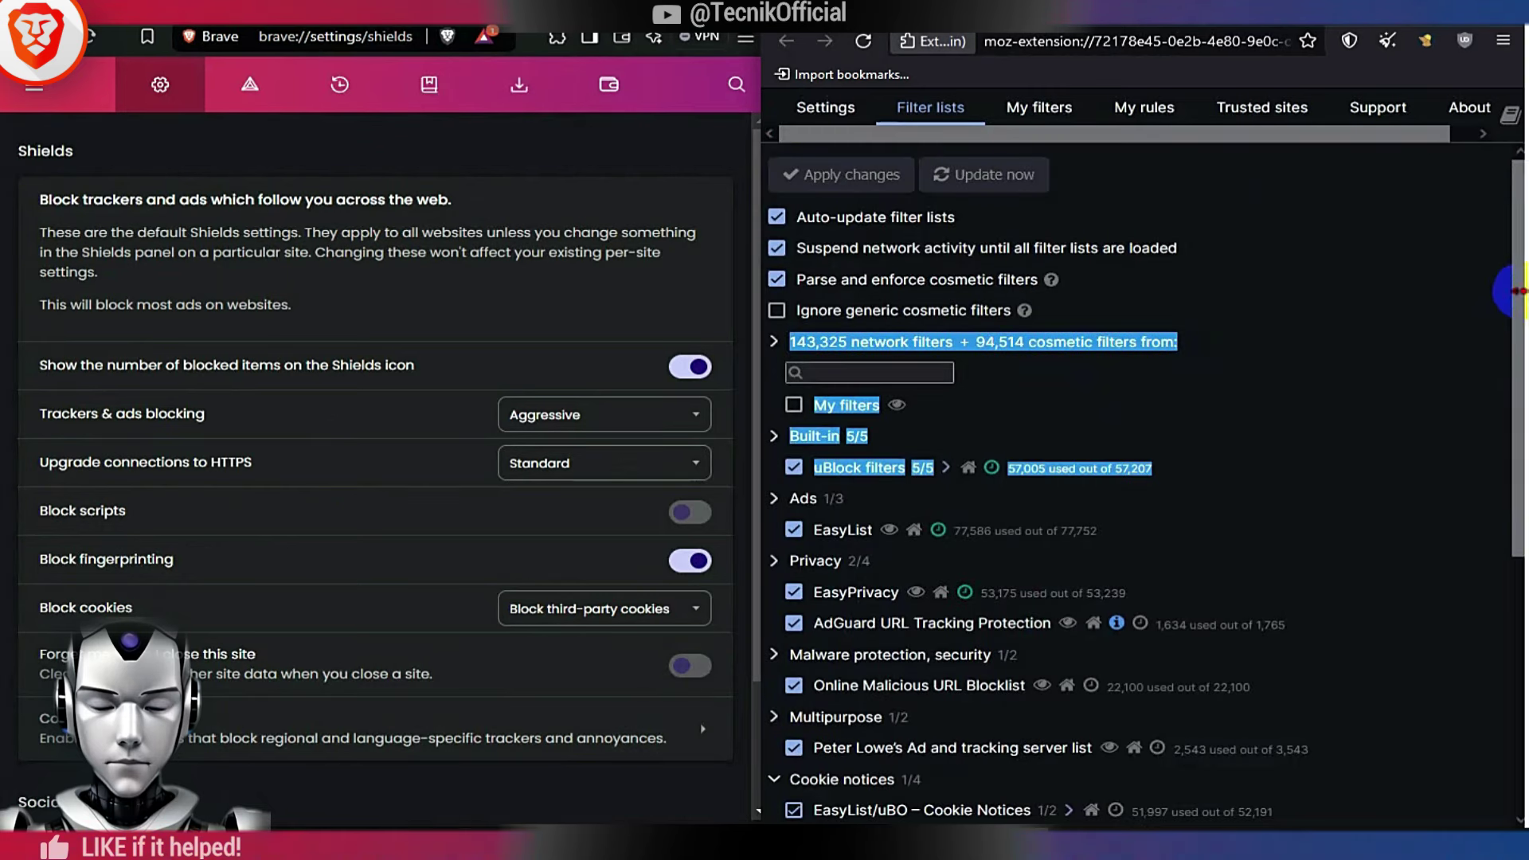
{"action": "left_click", "coordinate": [1458, 362]}
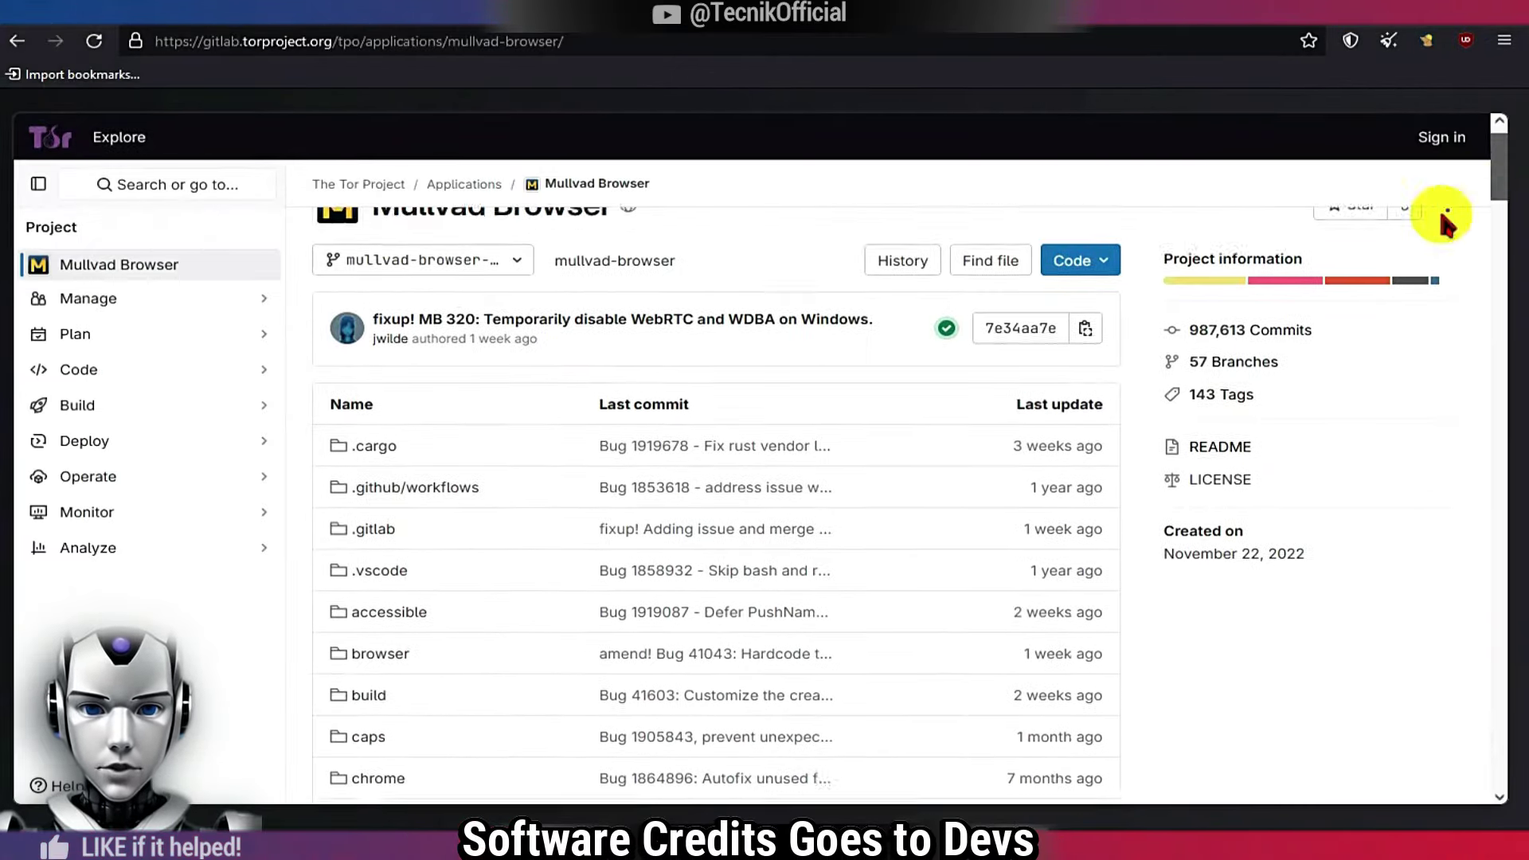
View the source code repositories of Mullvad Browser on the Tor Project's GitLab and of Brave on GitHub
{"action": "scroll", "coordinate": [1496, 209], "scroll_direction": "down", "scroll_amount": 1}
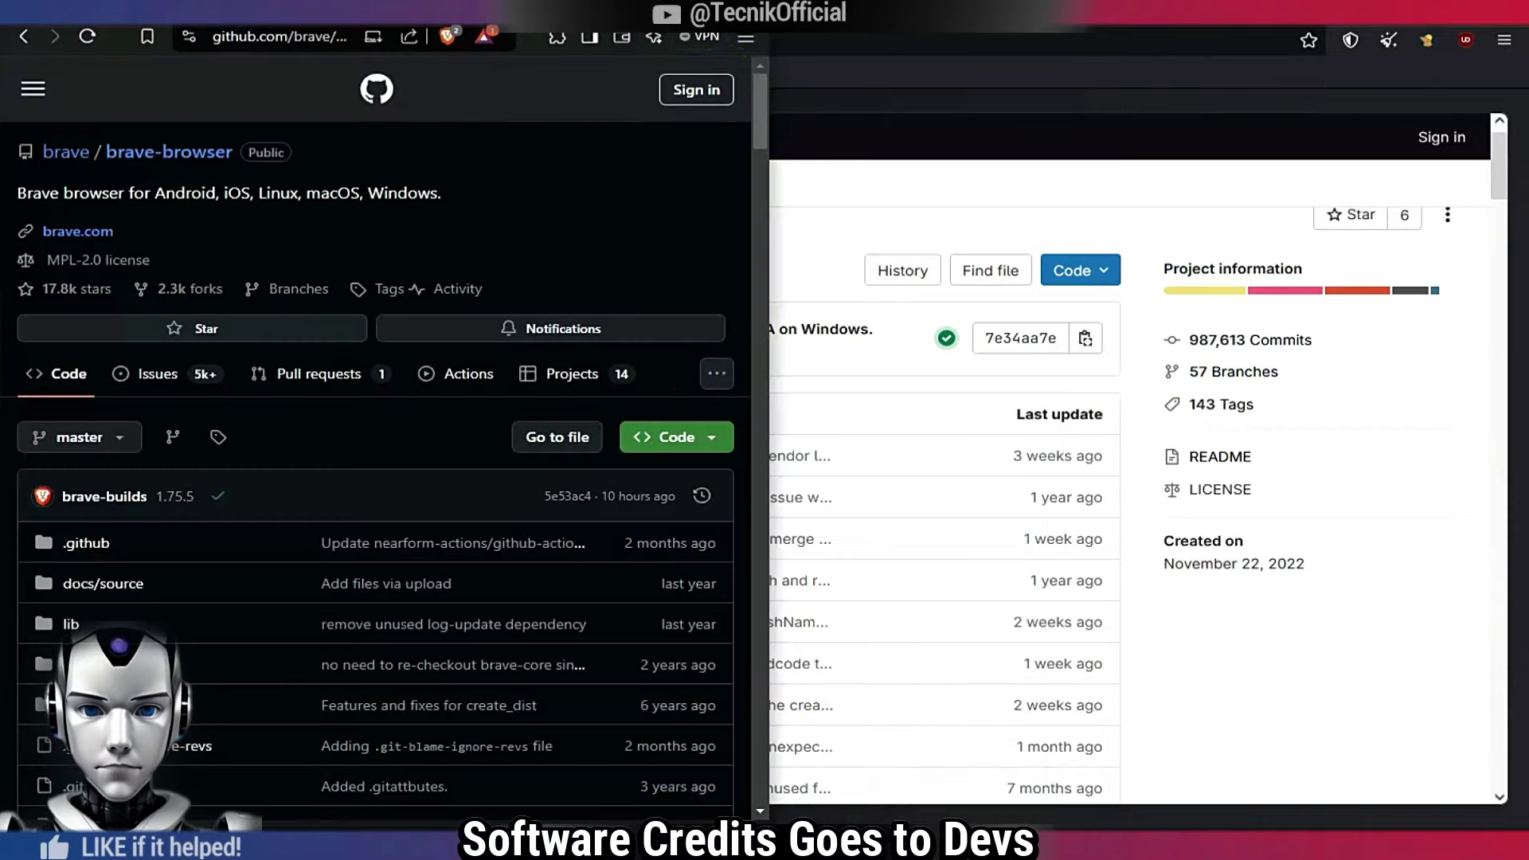
{"action": "scroll", "coordinate": [1517, 141], "scroll_direction": "down", "scroll_amount": 10}
{"action": "scroll", "coordinate": [1517, 142], "scroll_direction": "up", "scroll_amount": 8}
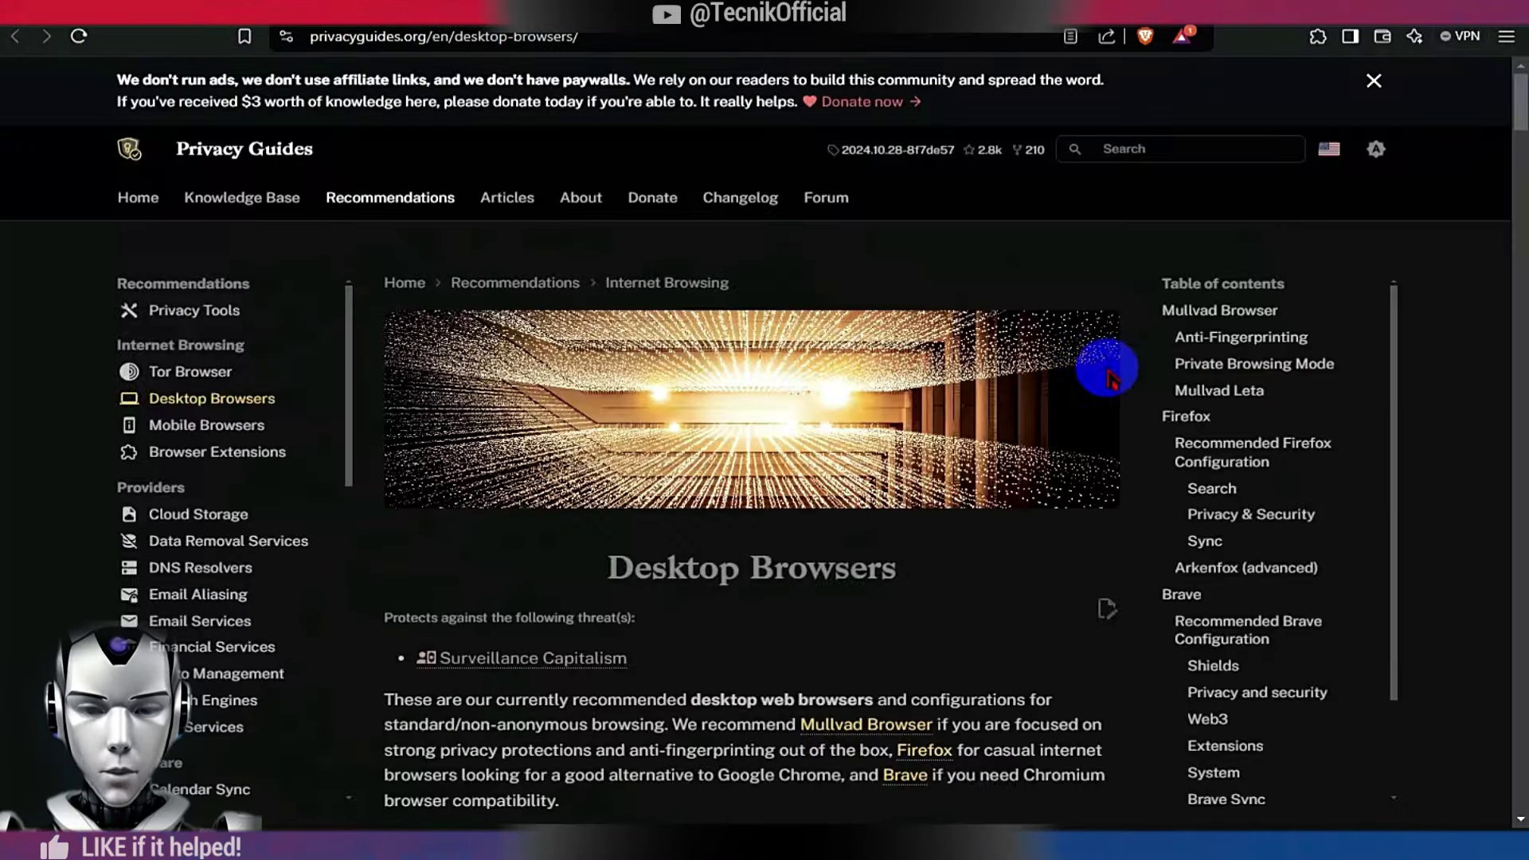
Read the Privacy Guides desktop browser recommendations, including Mullvad Browser's anti-fingerprinting section
{"action": "scroll", "coordinate": [1458, 118], "scroll_direction": "down", "scroll_amount": 7}
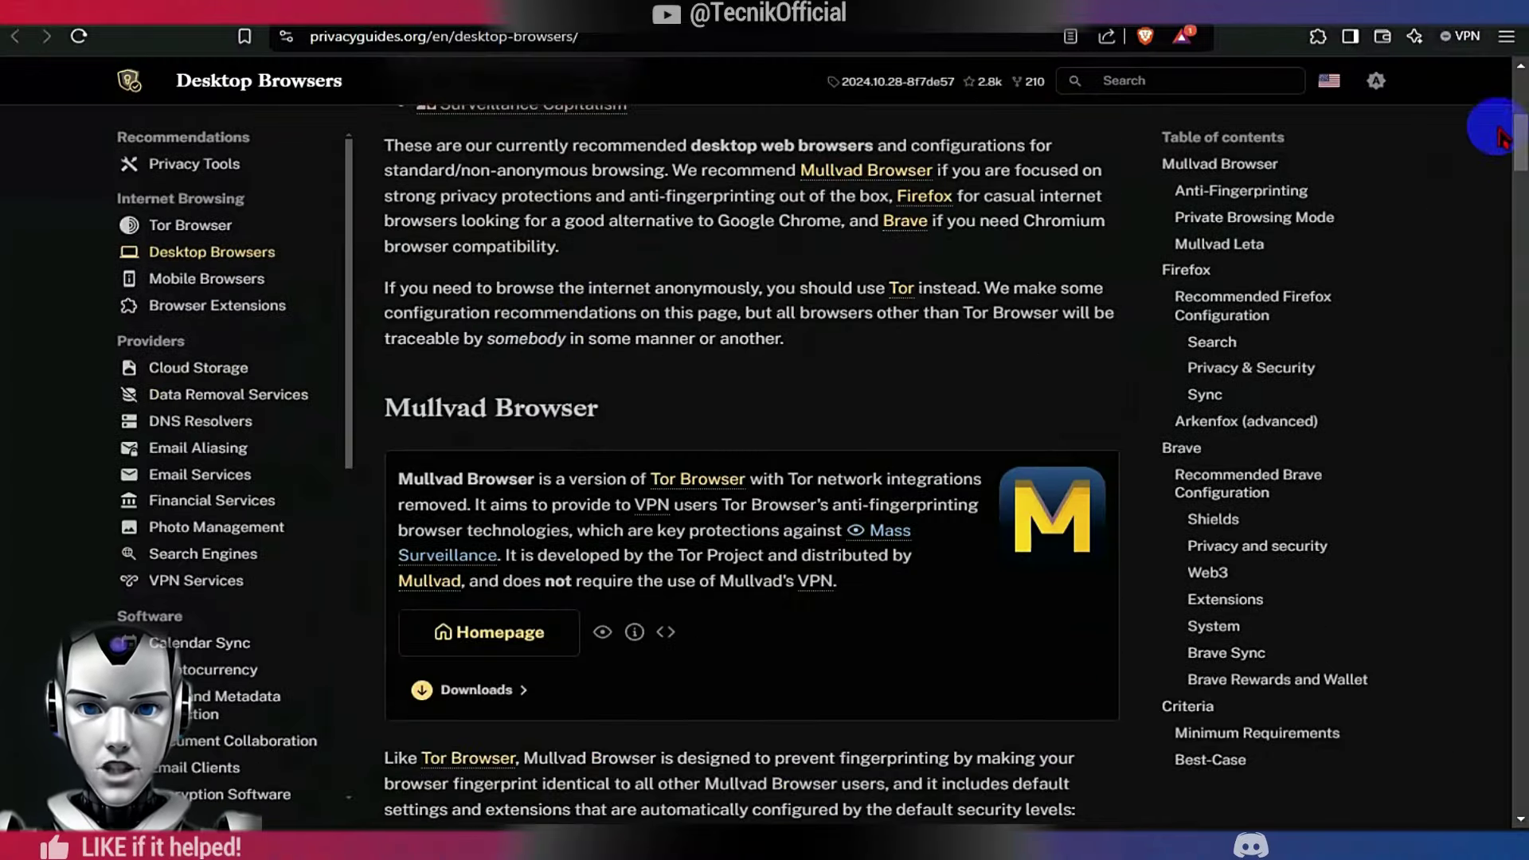
{"action": "left_click_drag", "start_coordinate": [1498, 135], "coordinate": [1520, 188]}
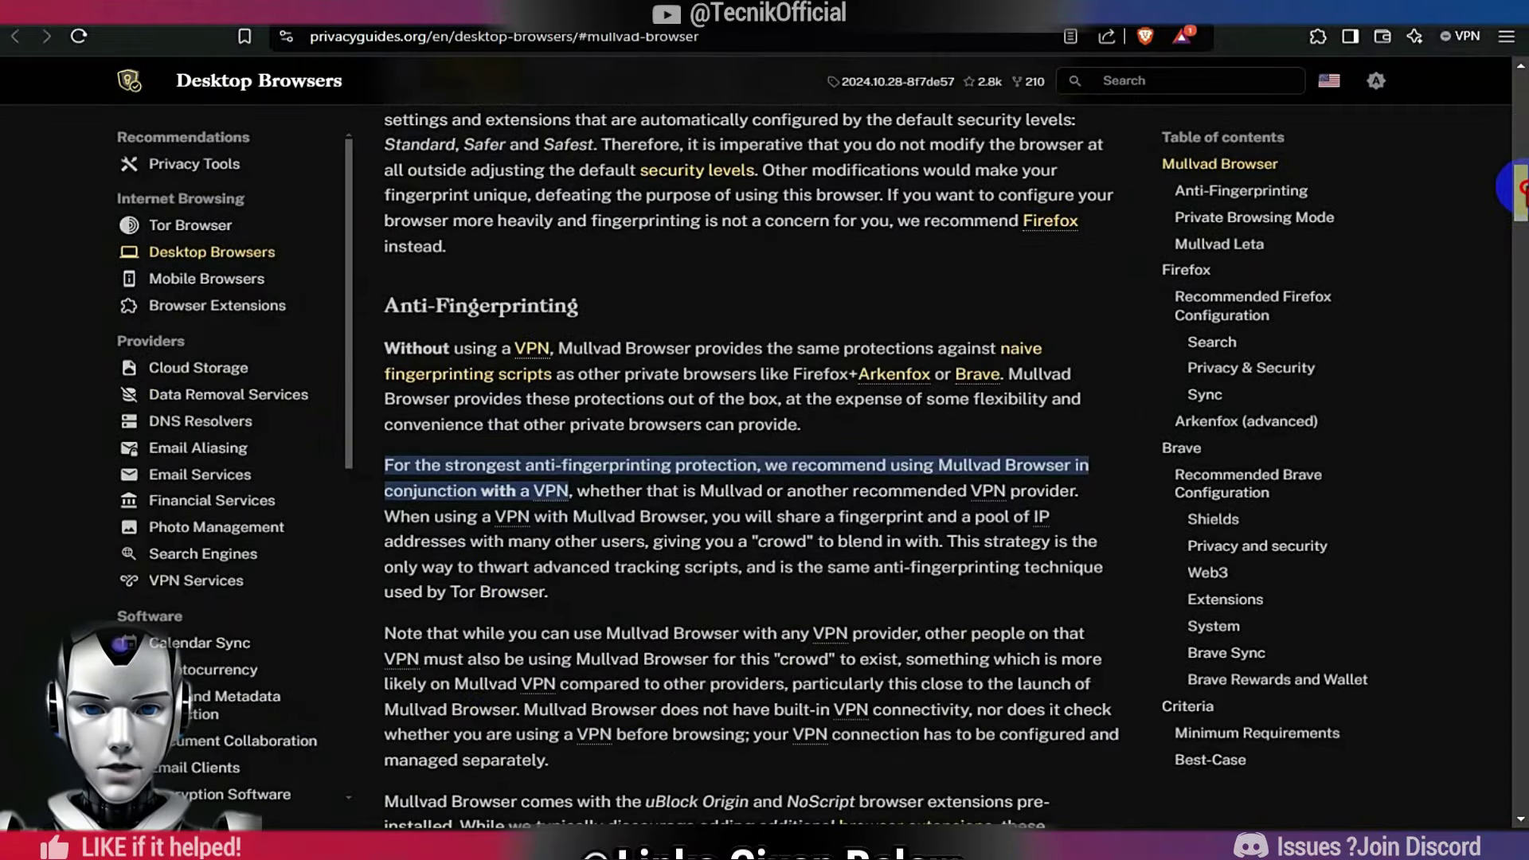
{"action": "left_click_drag", "start_coordinate": [1518, 187], "coordinate": [1517, 521]}
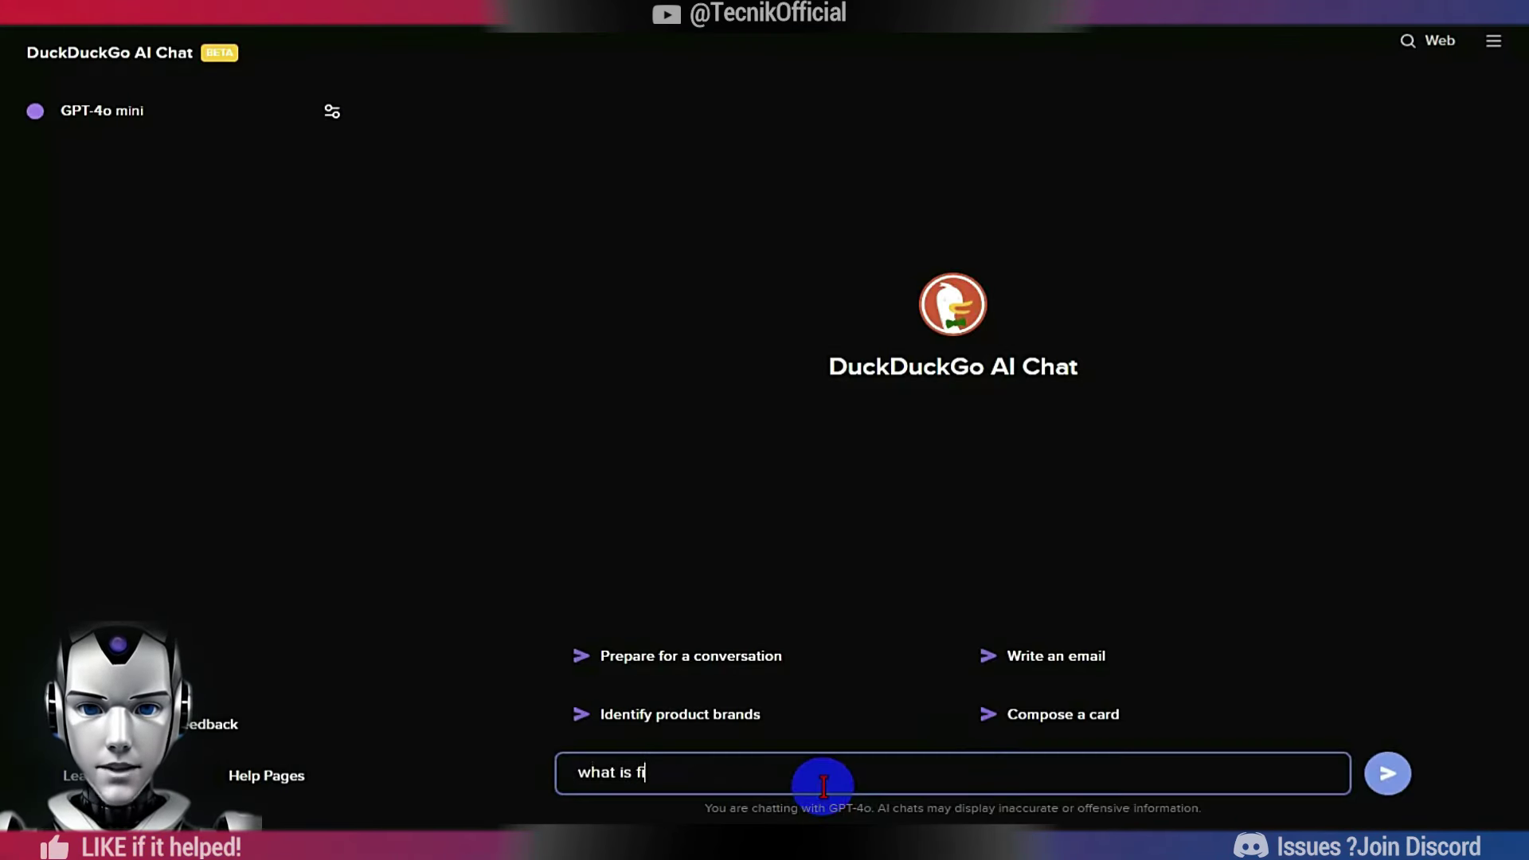
Ask DuckDuckGo AI Chat "what is fingerprinting and y is it imp"
{"action": "type", "text": "and y"}
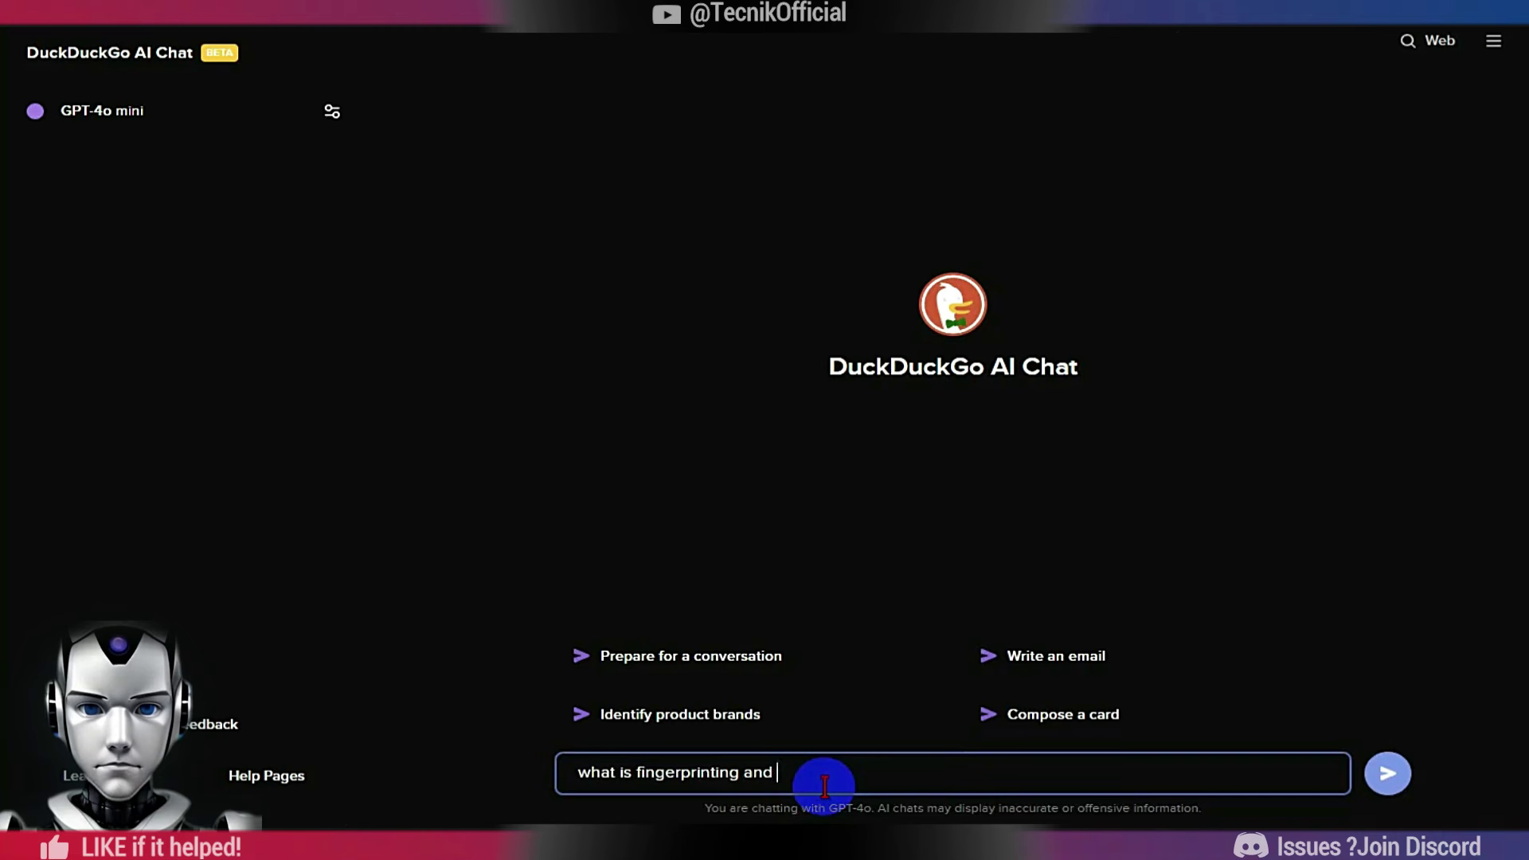
{"action": "type", "text": "t "}
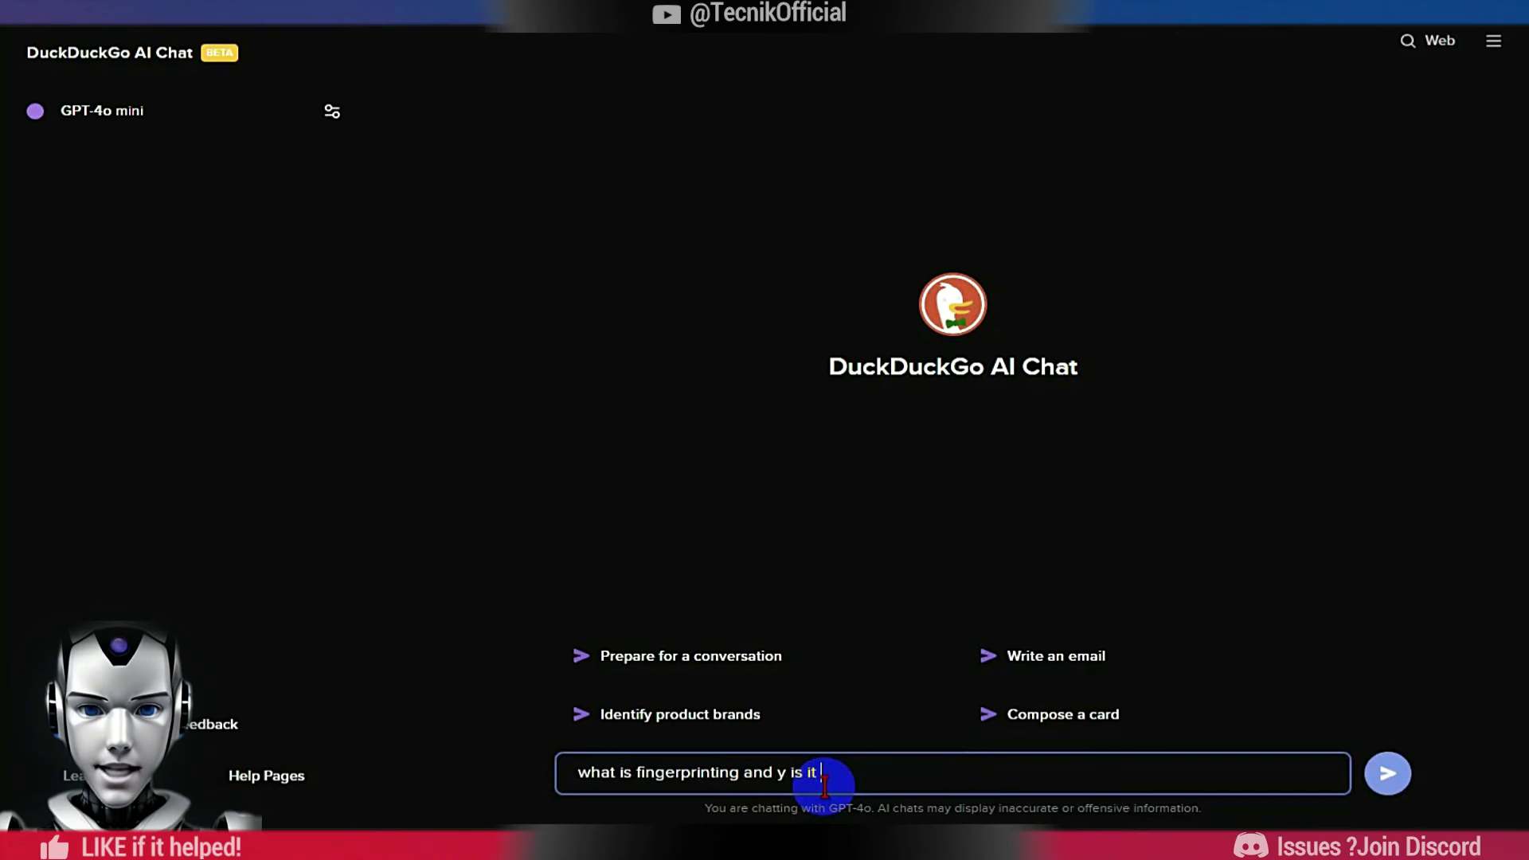
{"action": "type", "text": "imp"}
{"action": "key", "text": "Return"}
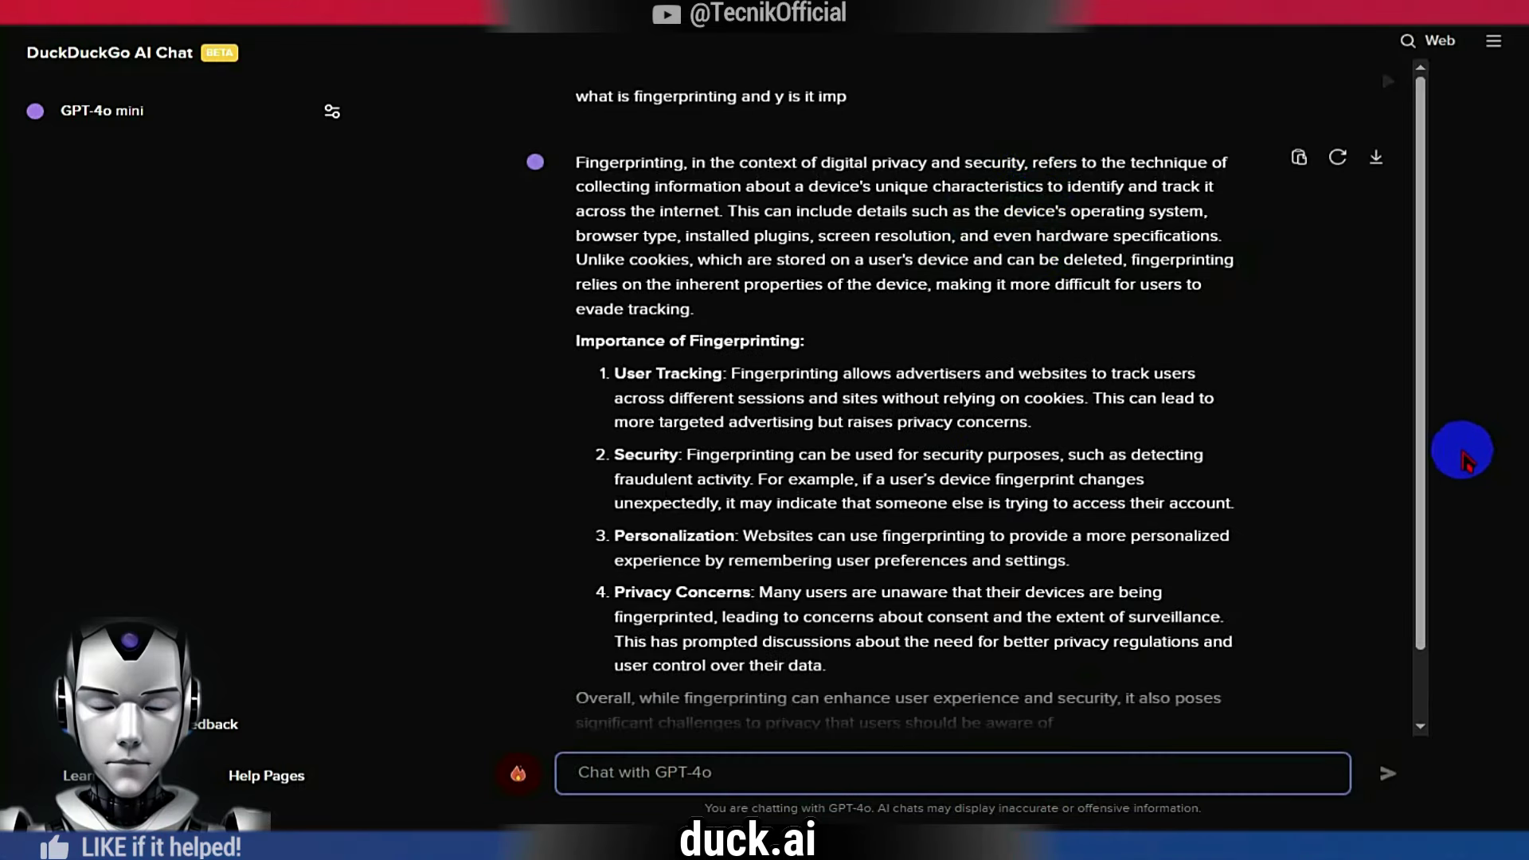
Read through the chat's answer on fingerprinting, highlighting the user tracking, security, personalization and privacy concerns points
{"action": "scroll", "coordinate": [1425, 637], "scroll_direction": "down", "scroll_amount": 2}
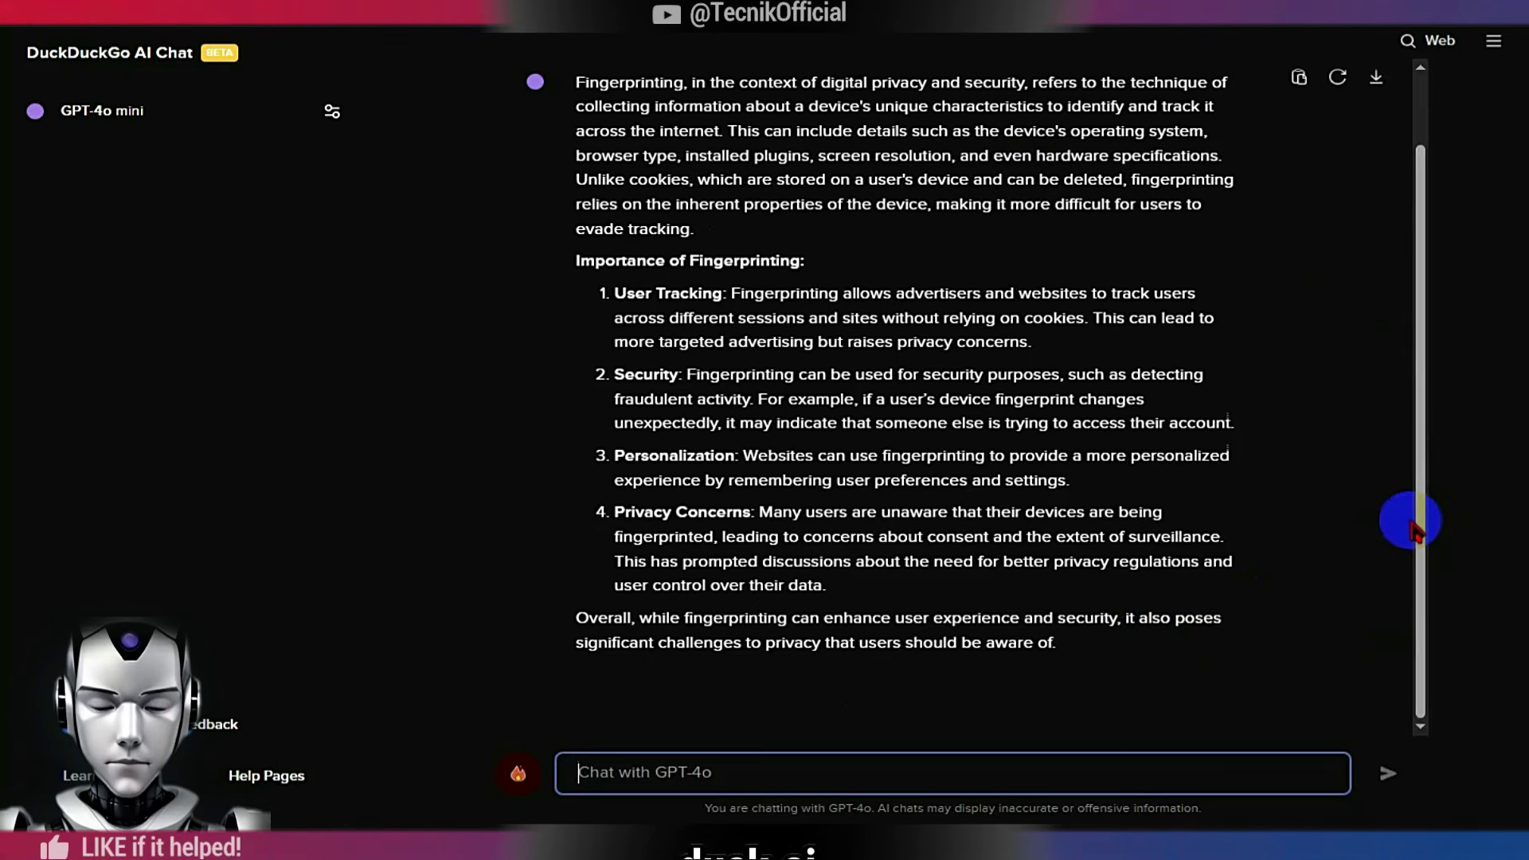
{"action": "scroll", "coordinate": [1421, 466], "scroll_direction": "up", "scroll_amount": 2}
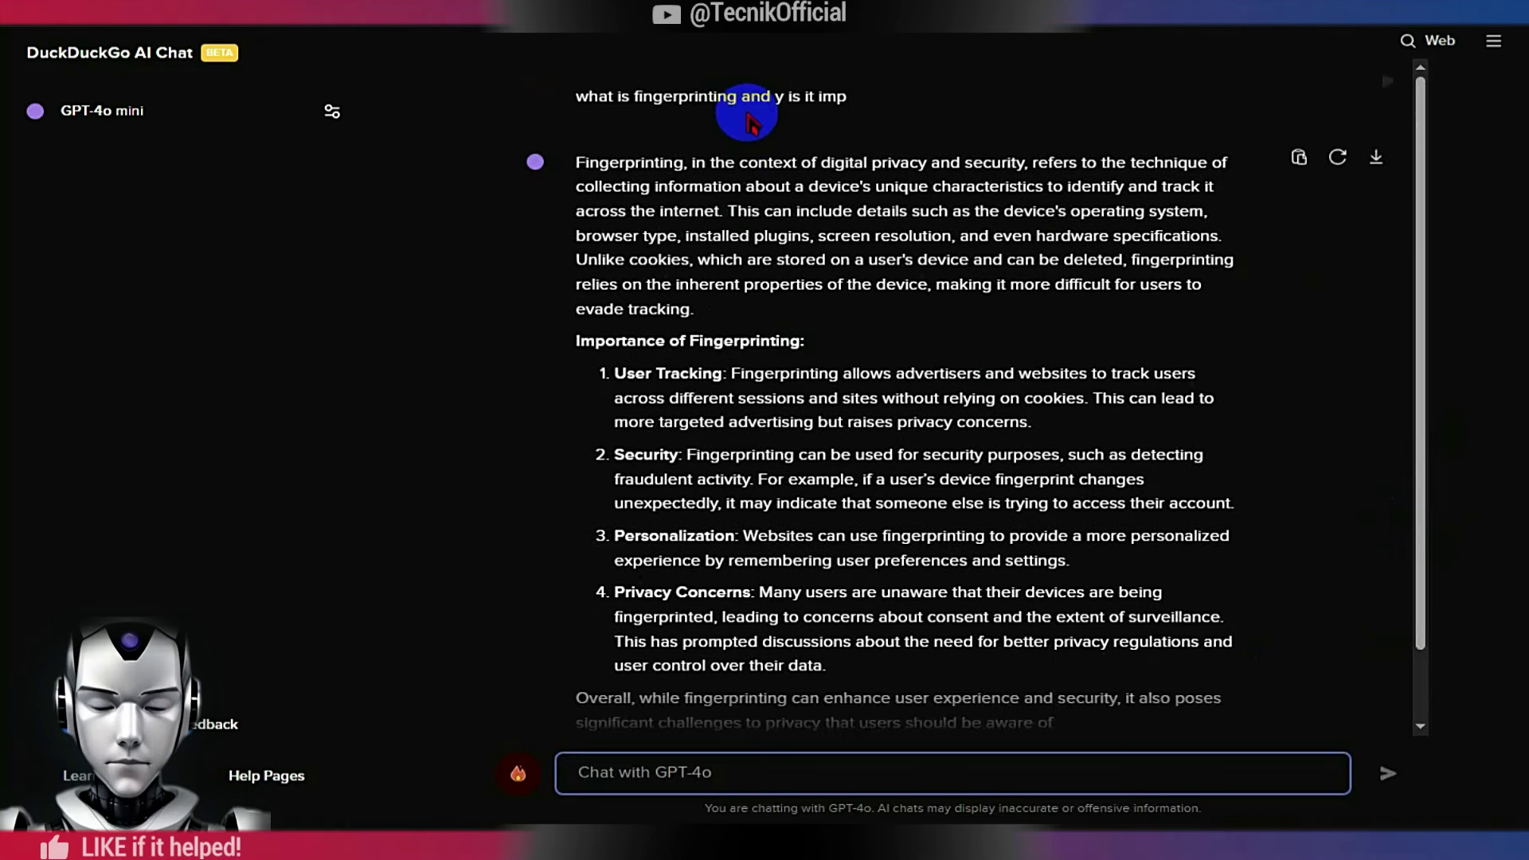
{"action": "left_click_drag", "start_coordinate": [778, 371], "coordinate": [1041, 371]}
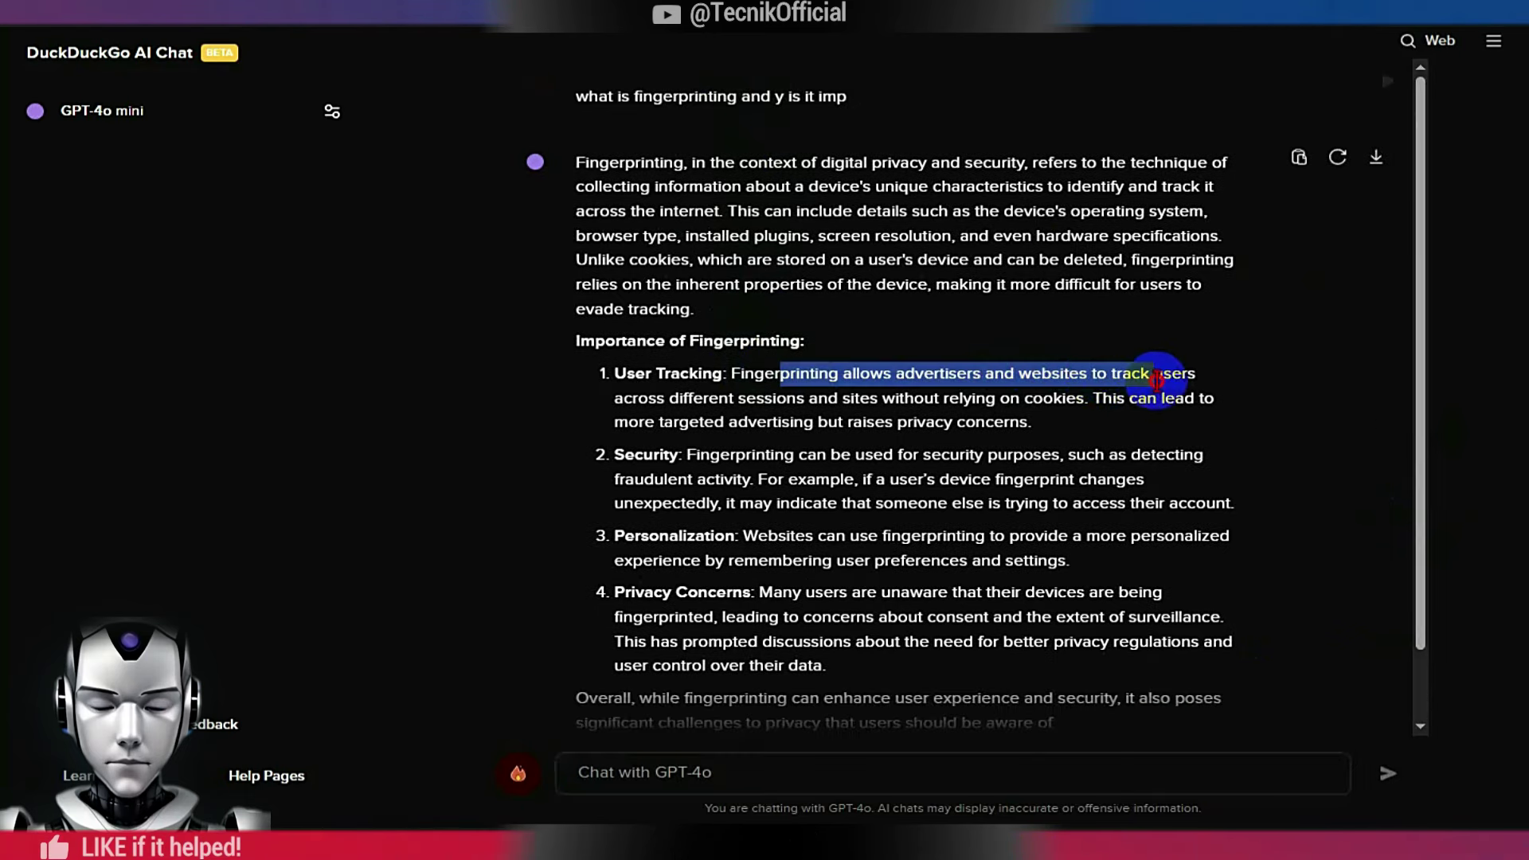
{"action": "left_click_drag", "start_coordinate": [1156, 381], "coordinate": [1187, 426]}
{"action": "left_click", "coordinate": [987, 485]}
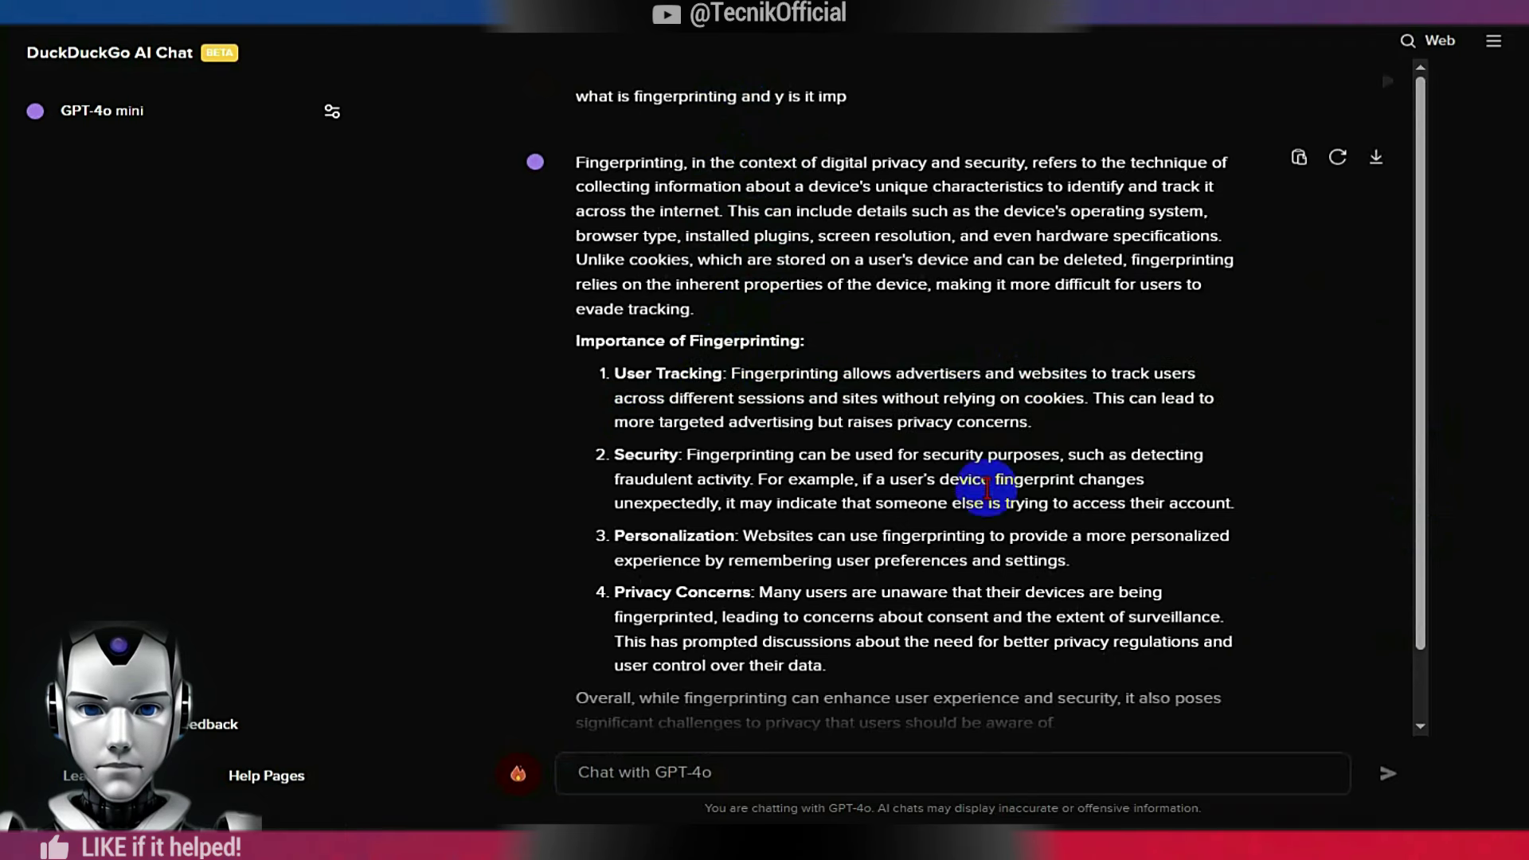
{"action": "left_click_drag", "start_coordinate": [1019, 466], "coordinate": [1217, 500]}
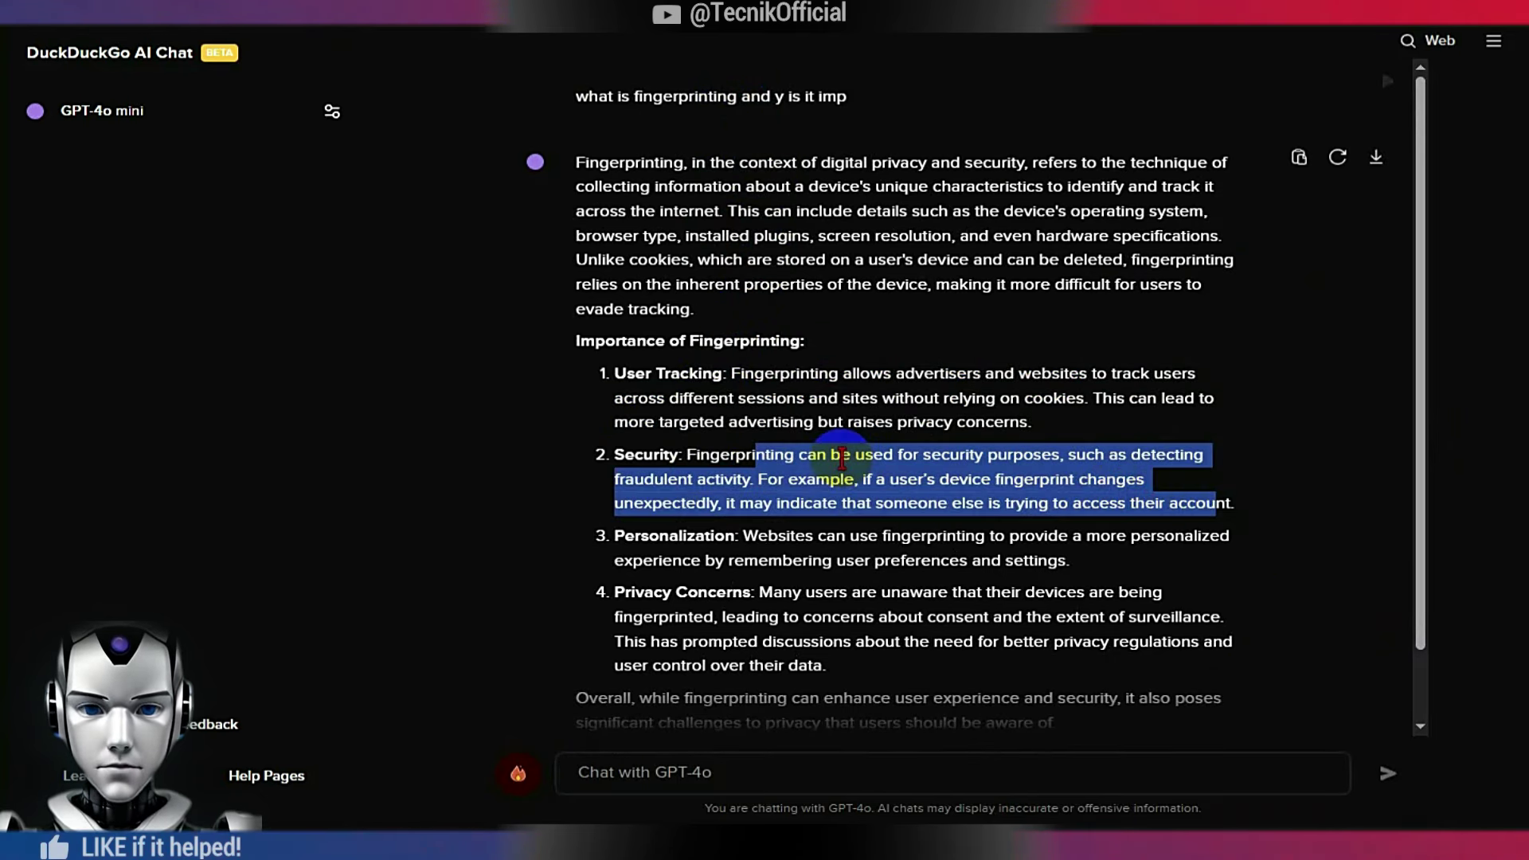
{"action": "left_click", "coordinate": [799, 460]}
{"action": "left_click_drag", "start_coordinate": [741, 531], "coordinate": [1111, 563]}
{"action": "left_click_drag", "start_coordinate": [752, 592], "coordinate": [968, 593]}
{"action": "left_click_drag", "start_coordinate": [1135, 613], "coordinate": [858, 635]}
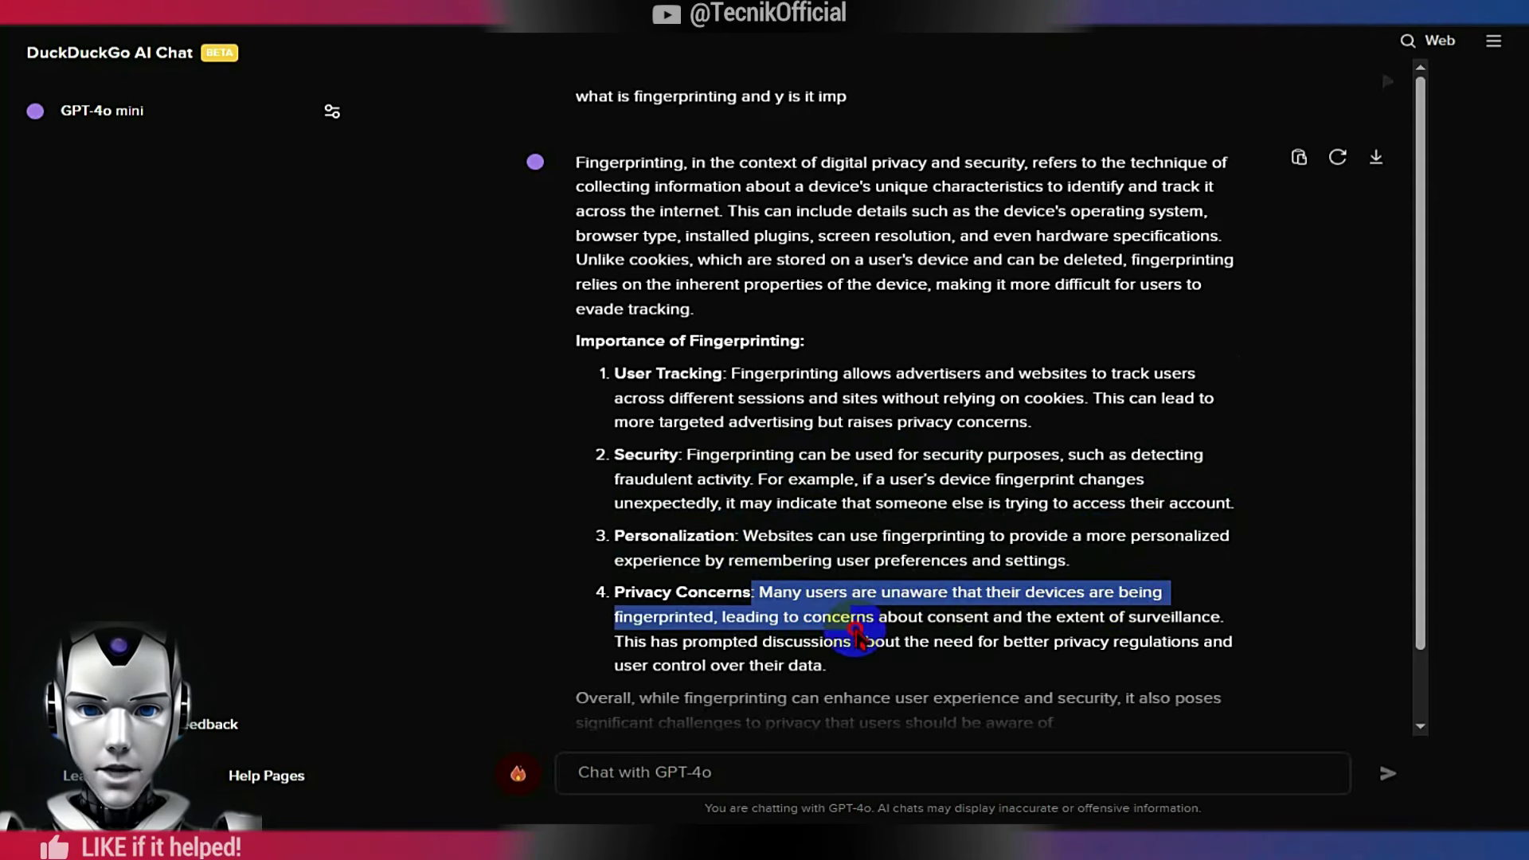
{"action": "left_click_drag", "start_coordinate": [1208, 618], "coordinate": [820, 672]}
{"action": "left_click", "coordinate": [944, 590]}
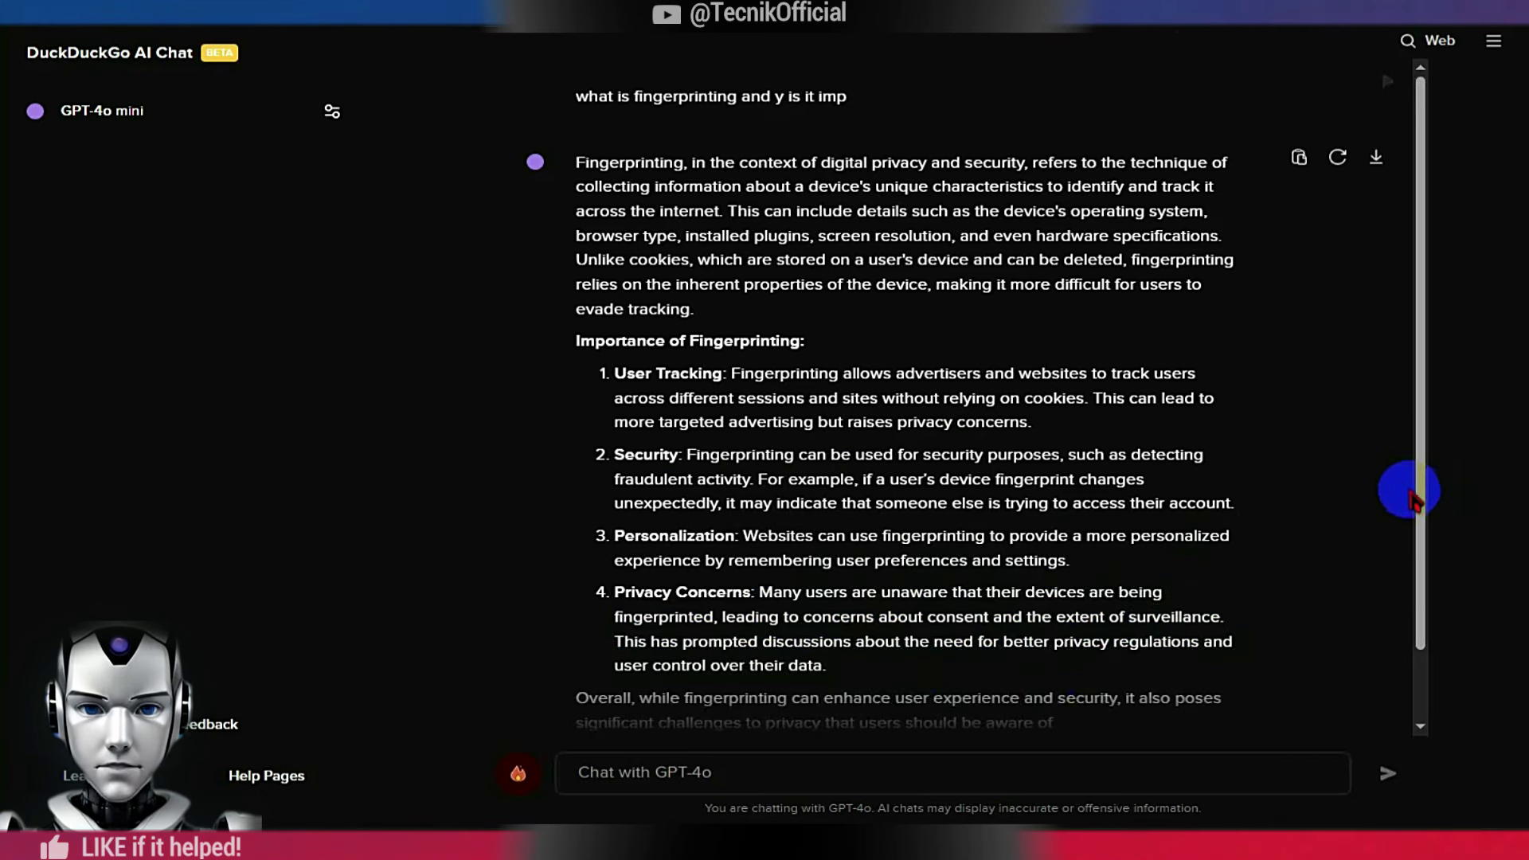
{"action": "scroll", "coordinate": [1403, 488], "scroll_direction": "down", "scroll_amount": 1}
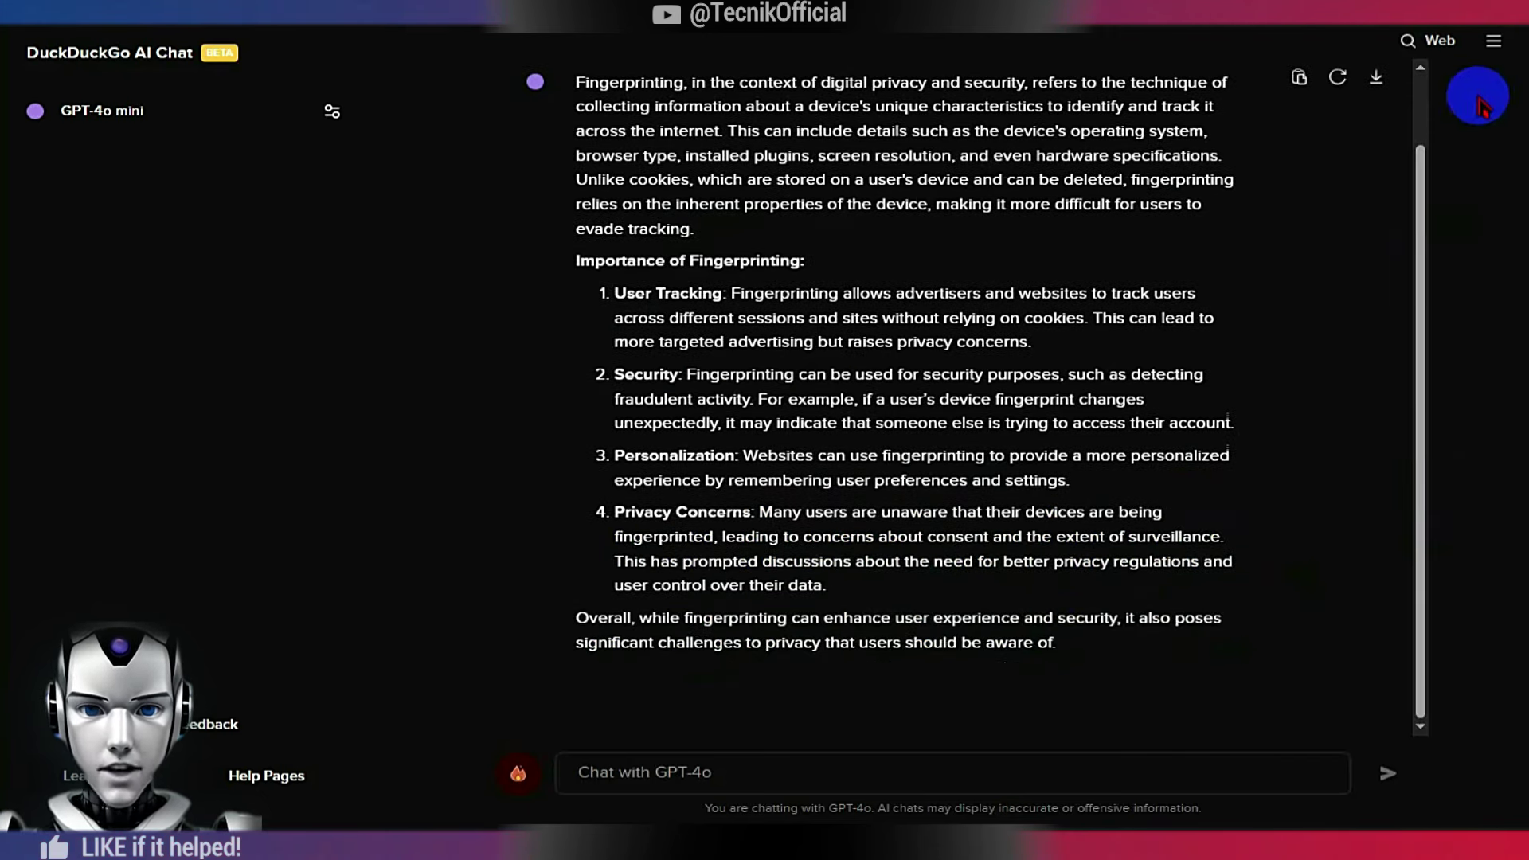